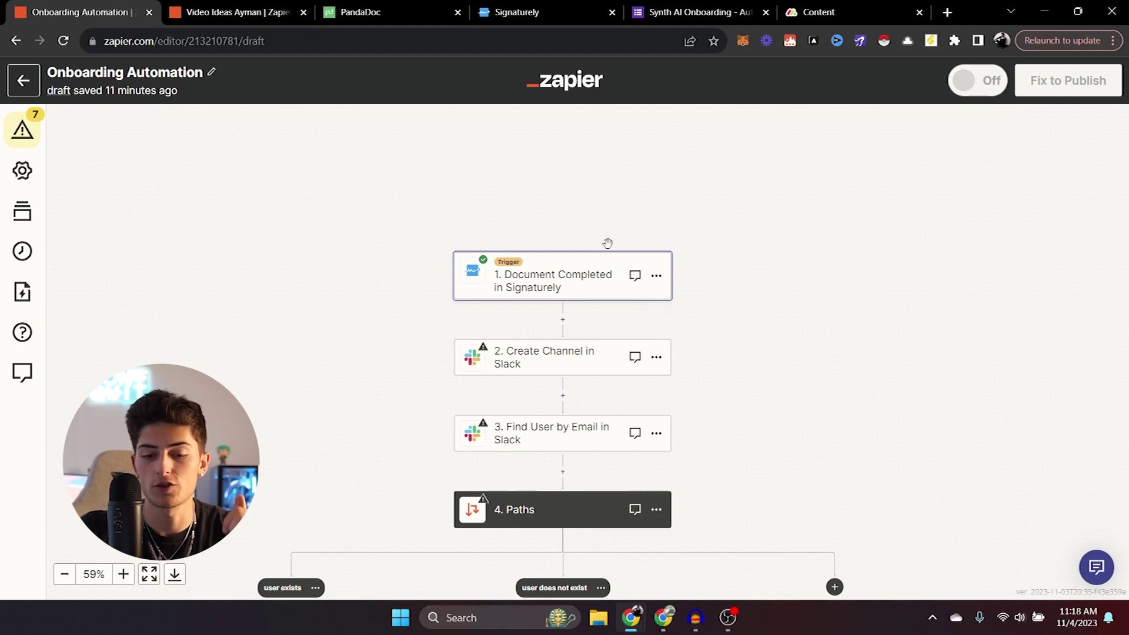
Confirm the Signaturely trigger's app, event and account, and continue with the Completed Document C sample.
{"action": "left_click", "coordinate": [588, 282]}
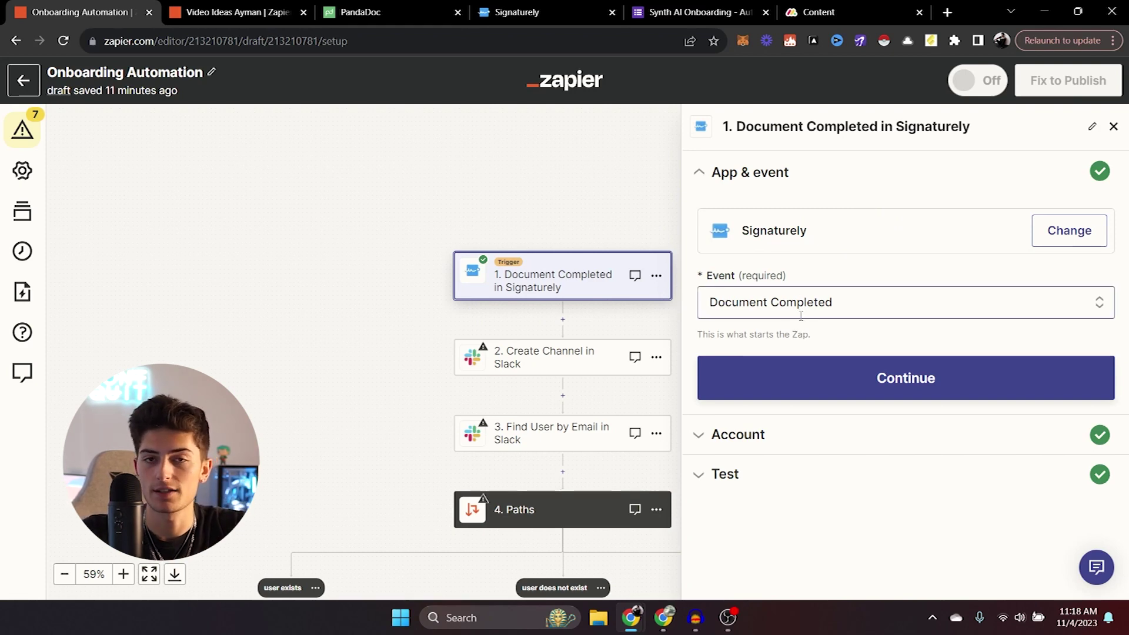
{"action": "left_click", "coordinate": [812, 400]}
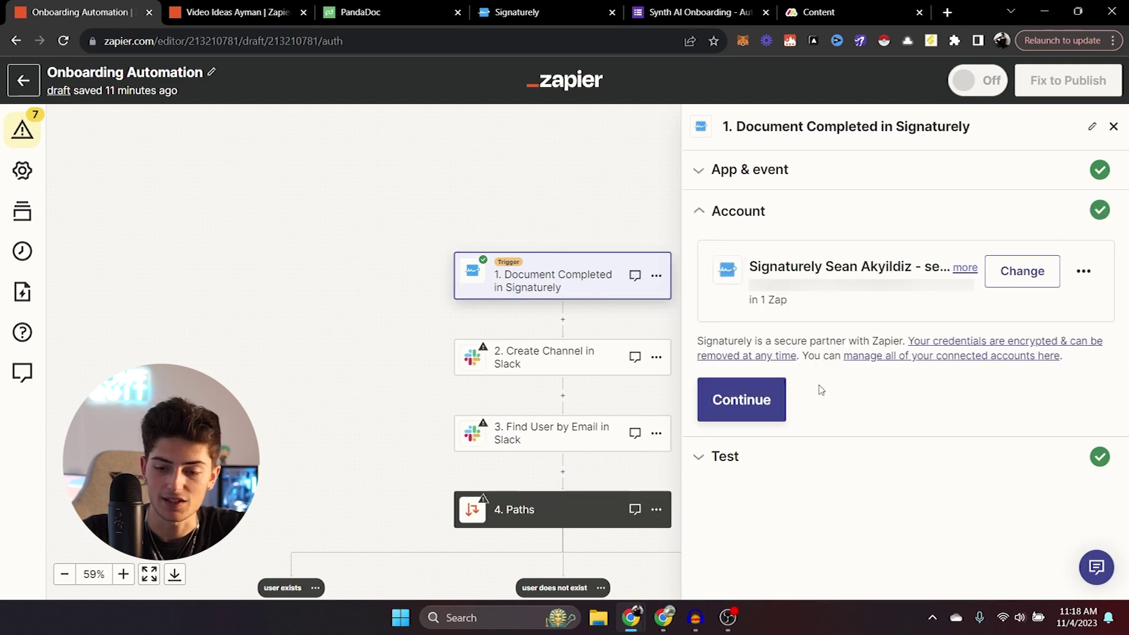
{"action": "left_click", "coordinate": [770, 404]}
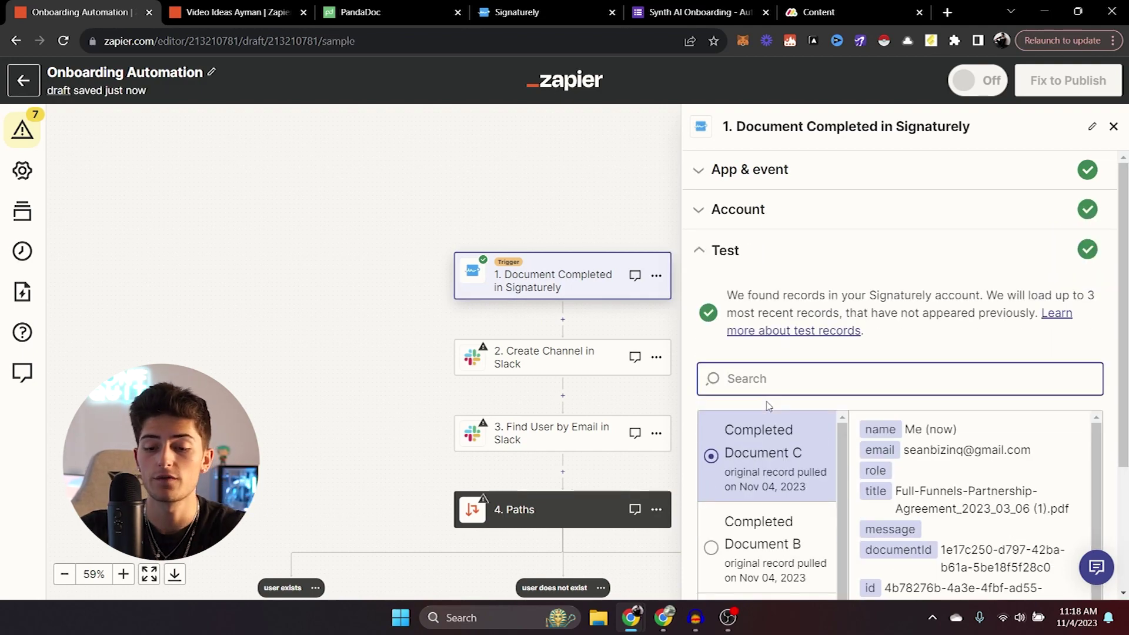
{"action": "scroll", "coordinate": [768, 406], "scroll_direction": "down", "scroll_amount": 3}
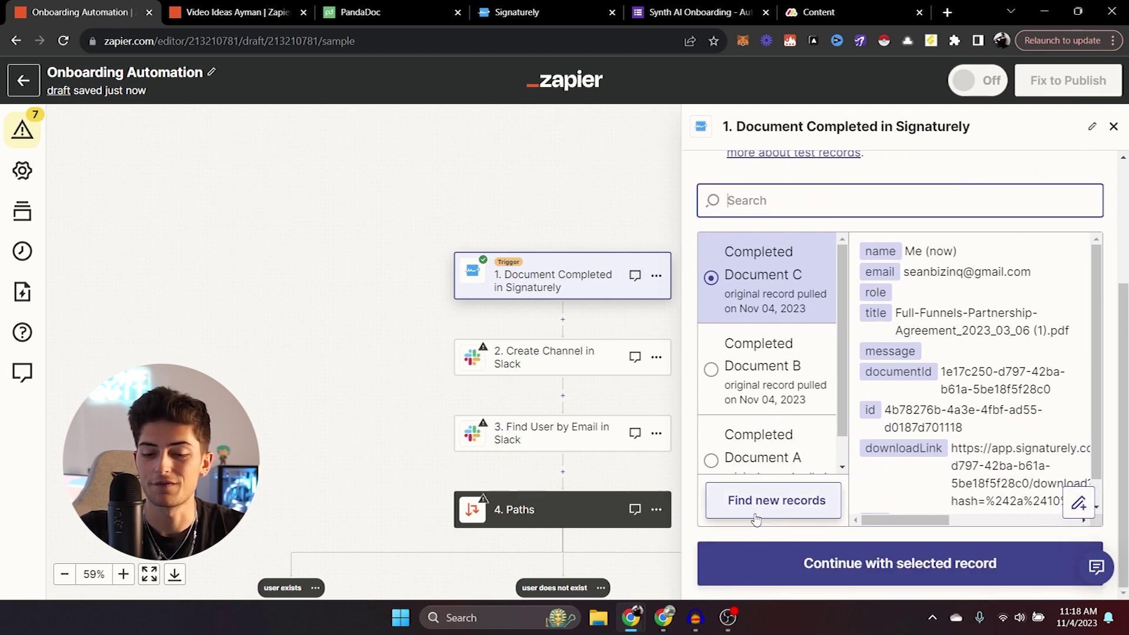
{"action": "left_click", "coordinate": [868, 574]}
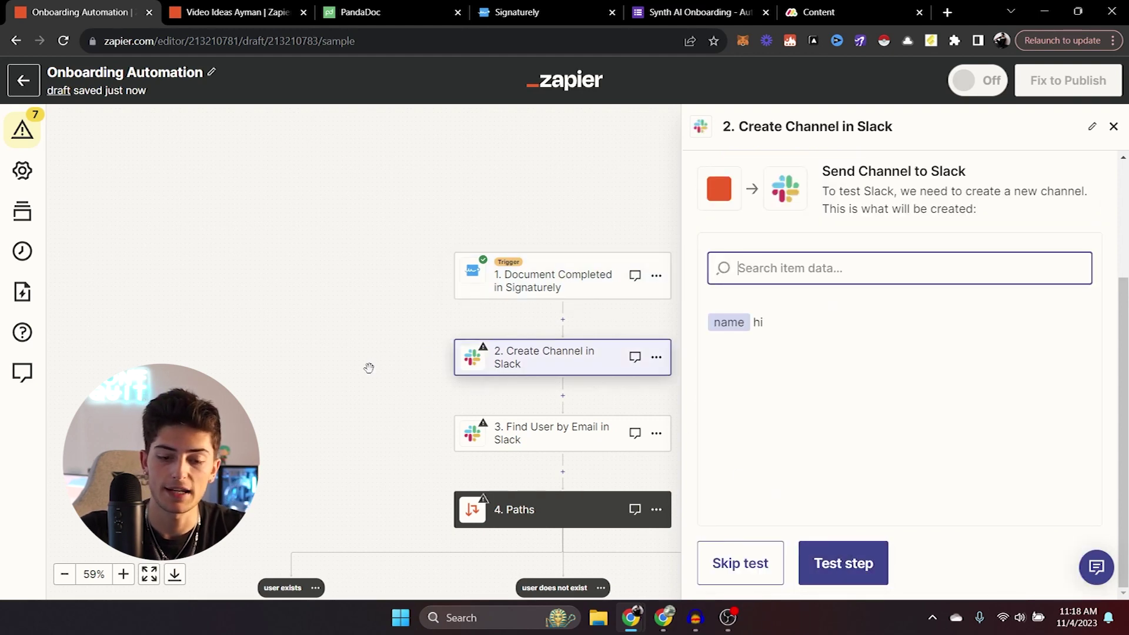
Reopen the Create Channel in Slack step and confirm its event and connected Slack account.
{"action": "left_click", "coordinate": [1112, 127]}
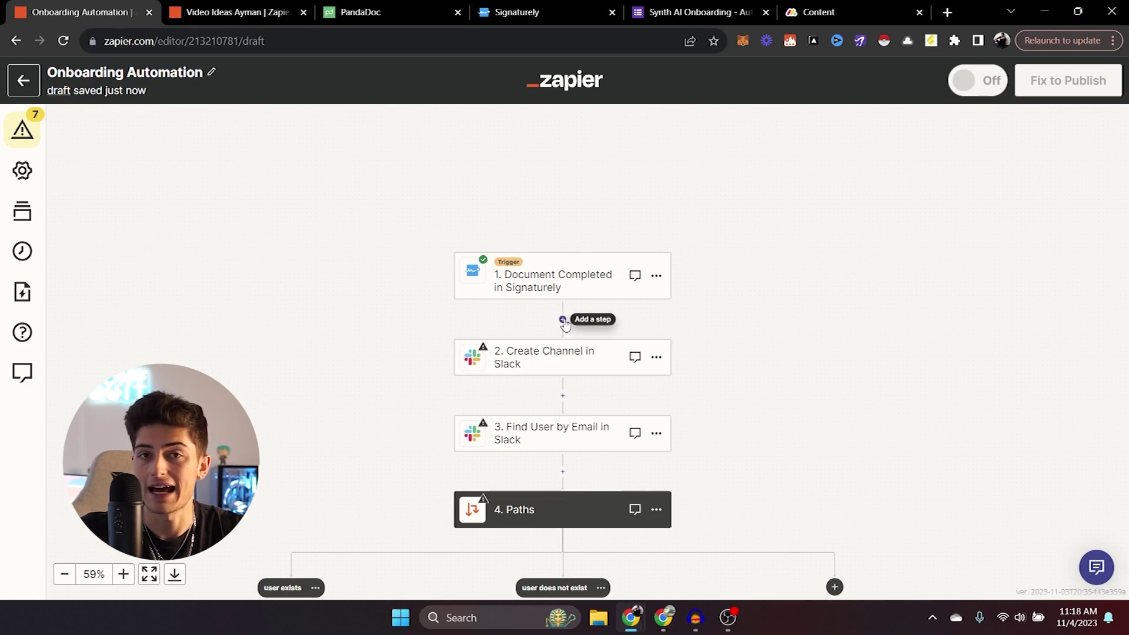
{"action": "left_click", "coordinate": [523, 357]}
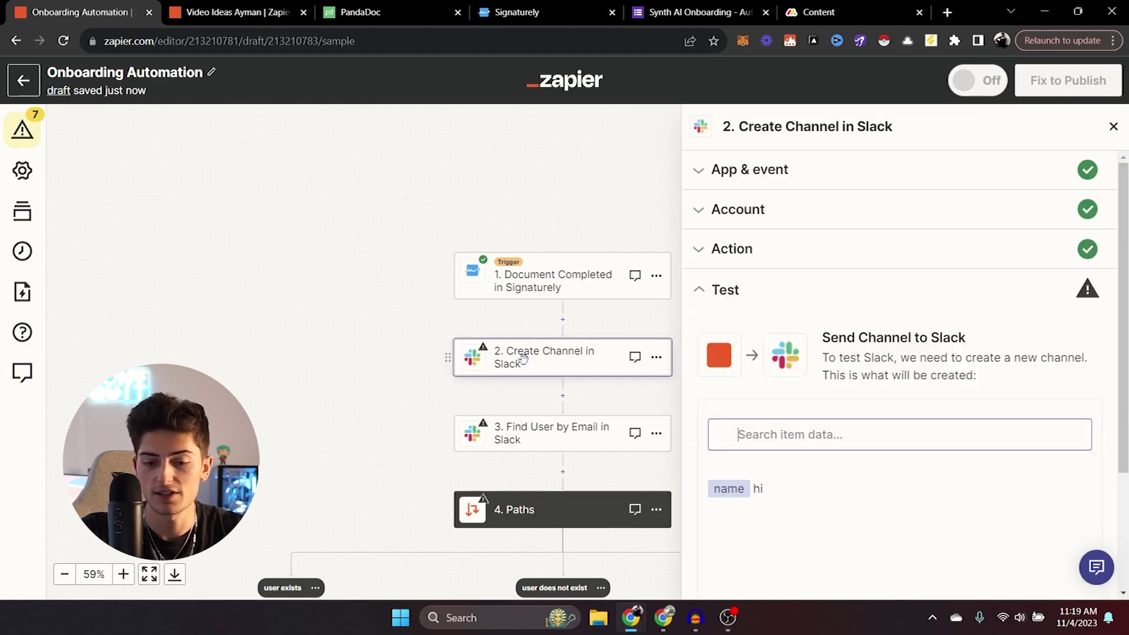
{"action": "left_click", "coordinate": [953, 171]}
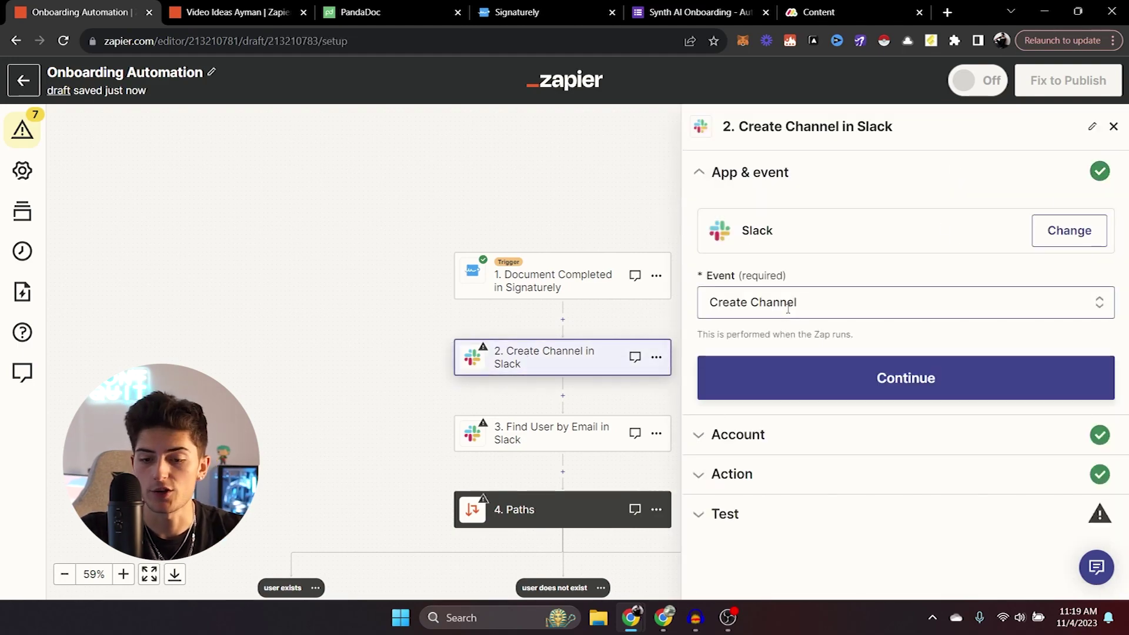
{"action": "left_click", "coordinate": [766, 379]}
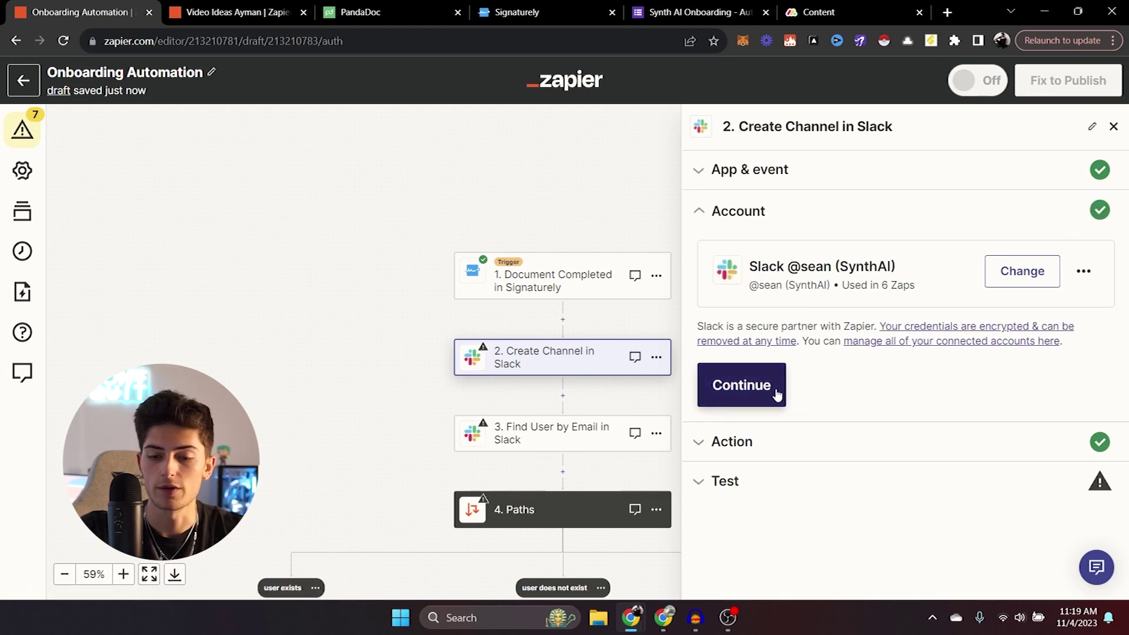
{"action": "left_click", "coordinate": [777, 395]}
Replace the Channel Name 'hi' with the Name field from the Signaturely trigger.
{"action": "left_click", "coordinate": [764, 314]}
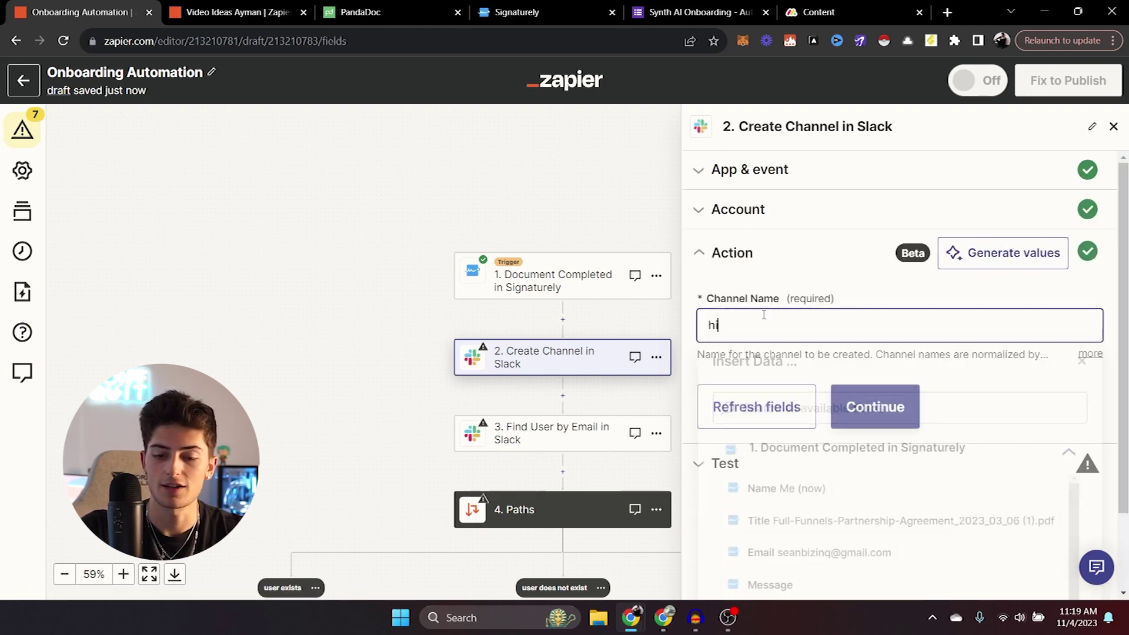
{"action": "key", "text": "BackSpace"}
{"action": "key", "text": "BackSpace"}
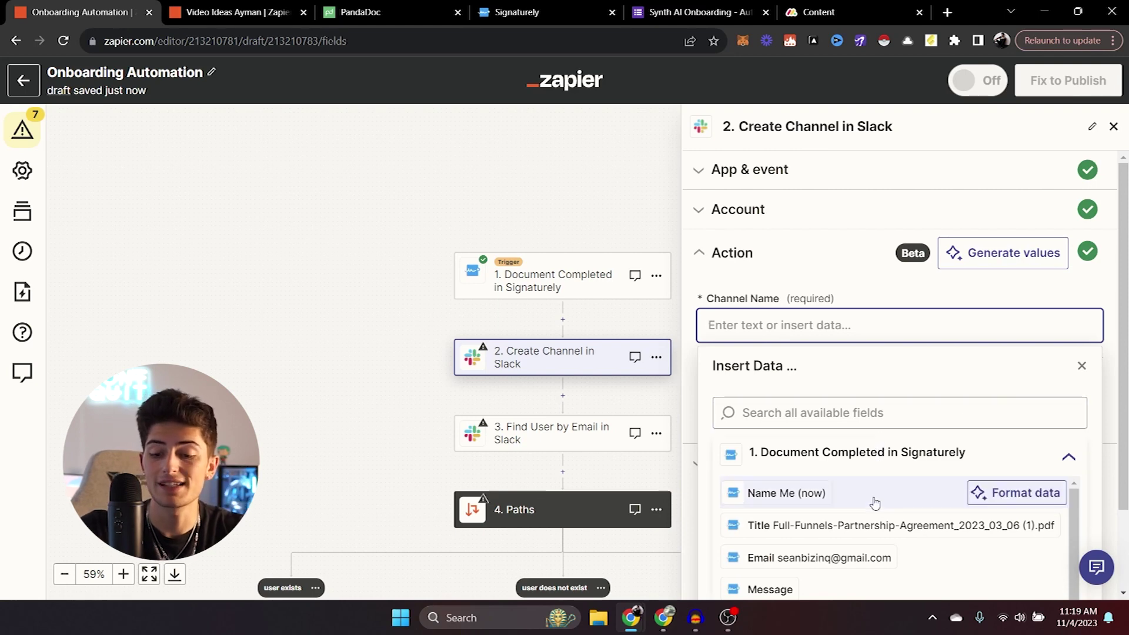
{"action": "scroll", "coordinate": [870, 530], "scroll_direction": "down", "scroll_amount": 3}
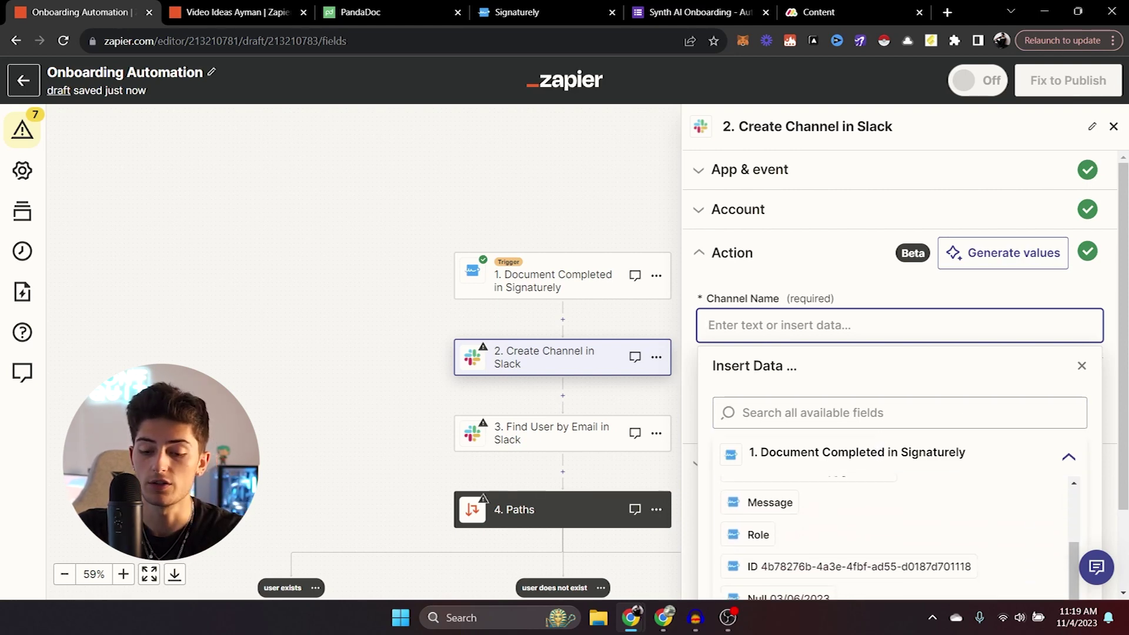
{"action": "scroll", "coordinate": [900, 353], "scroll_direction": "down", "scroll_amount": 2}
{"action": "type", "text": "name"}
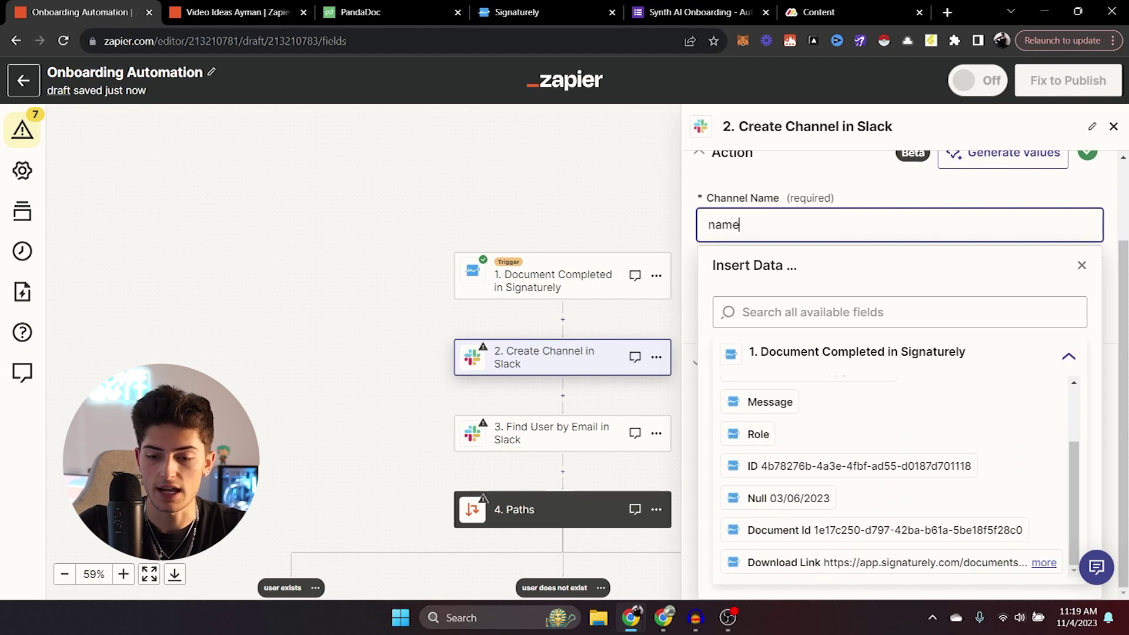
{"action": "key", "text": "BackSpace"}
{"action": "key", "text": "BackSpace"}
{"action": "key", "text": "BackSpace"}
{"action": "key", "text": "BackSpace"}
{"action": "left_click", "coordinate": [885, 322]}
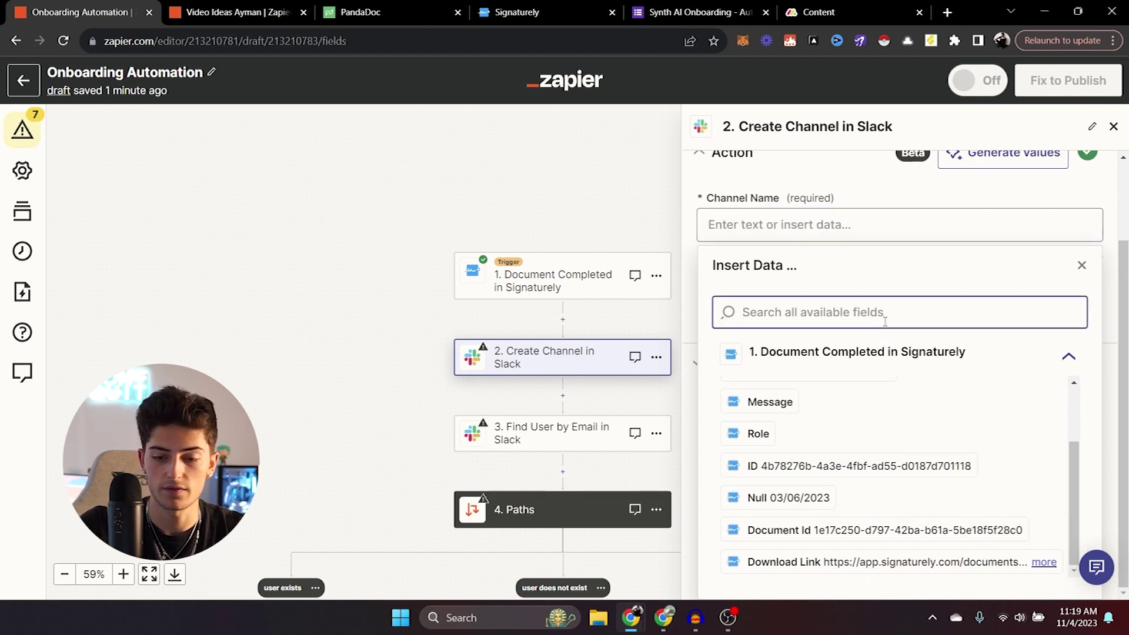
{"action": "type", "text": "name"}
{"action": "left_click", "coordinate": [800, 321]}
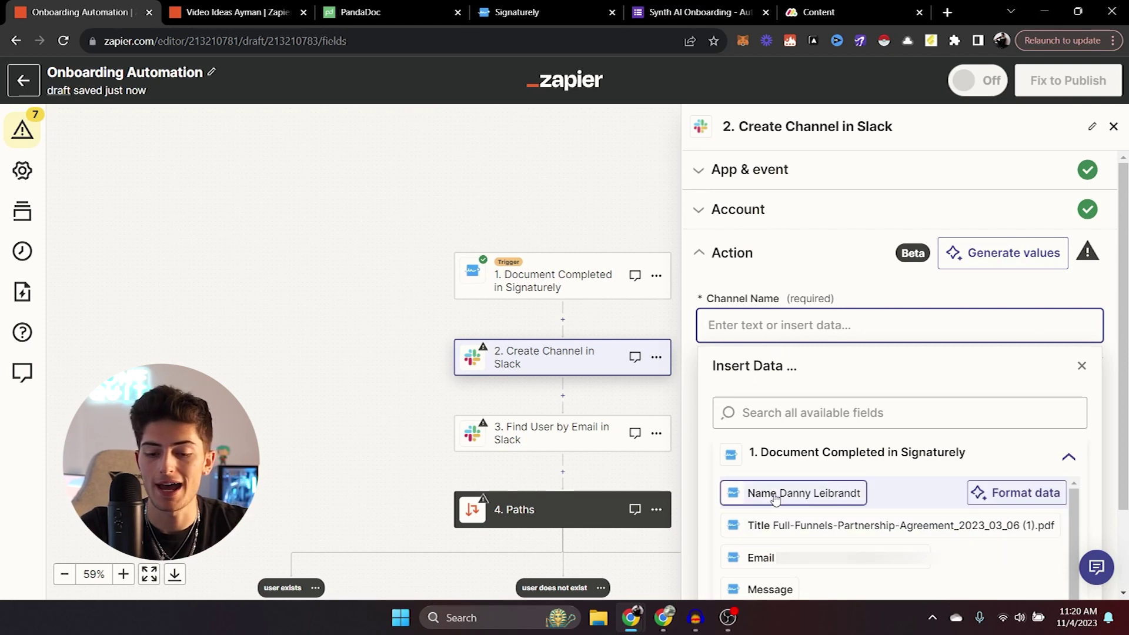
{"action": "left_click", "coordinate": [805, 495]}
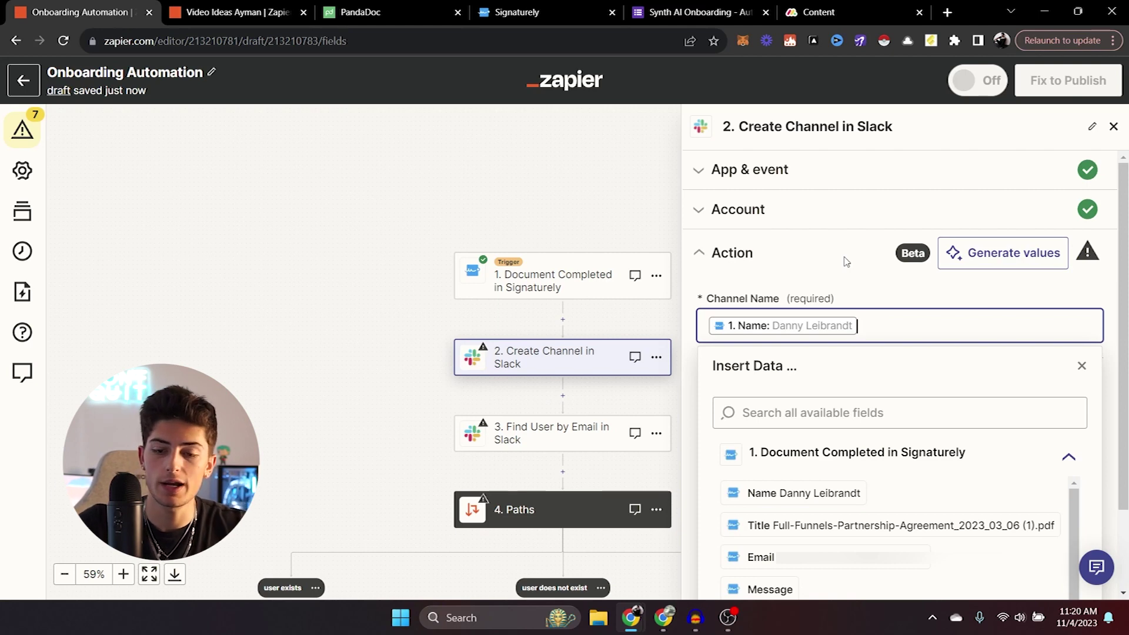
Finish the Channel Name edit and test the Slack step, reviewing the returned channel data.
{"action": "left_click", "coordinate": [1019, 307]}
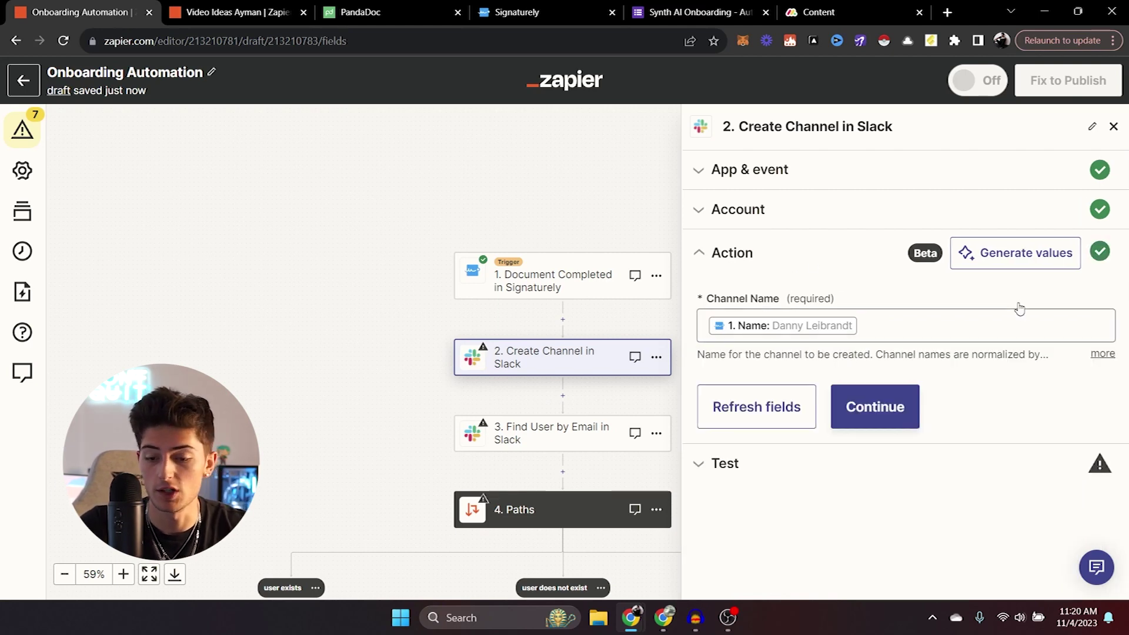
{"action": "left_click", "coordinate": [862, 409]}
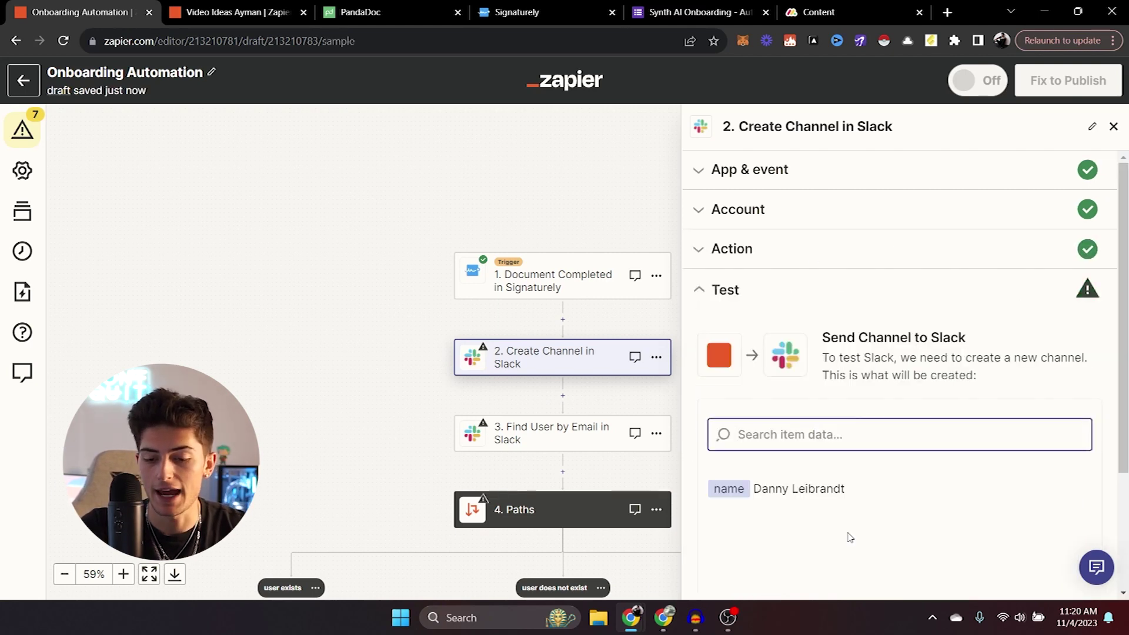
{"action": "scroll", "coordinate": [900, 435], "scroll_direction": "down", "scroll_amount": 3}
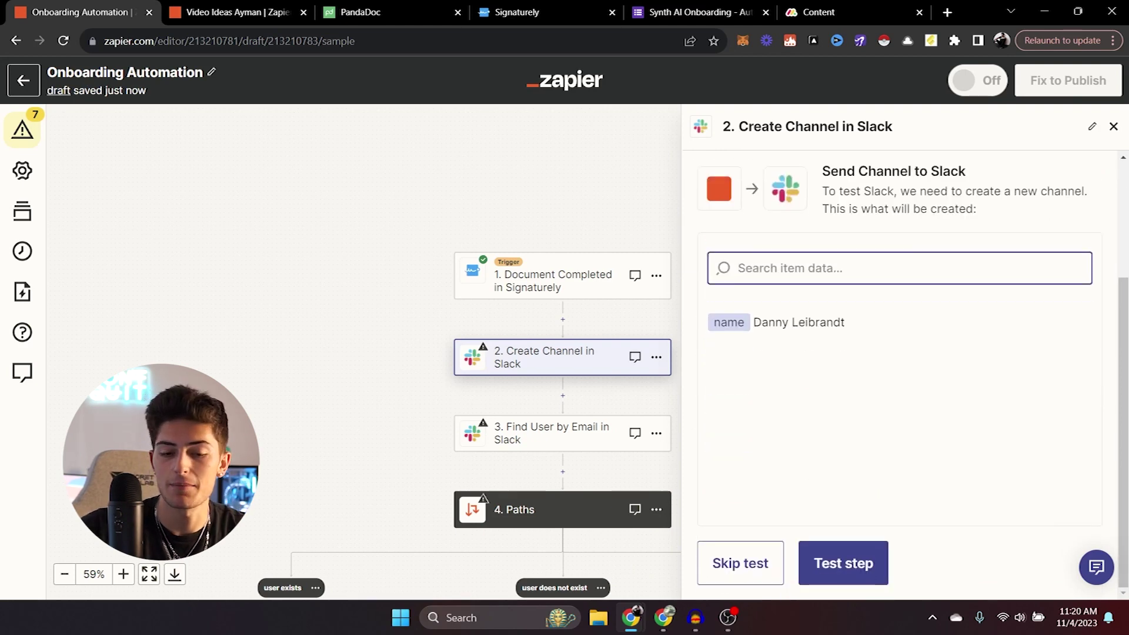
{"action": "left_click", "coordinate": [829, 573]}
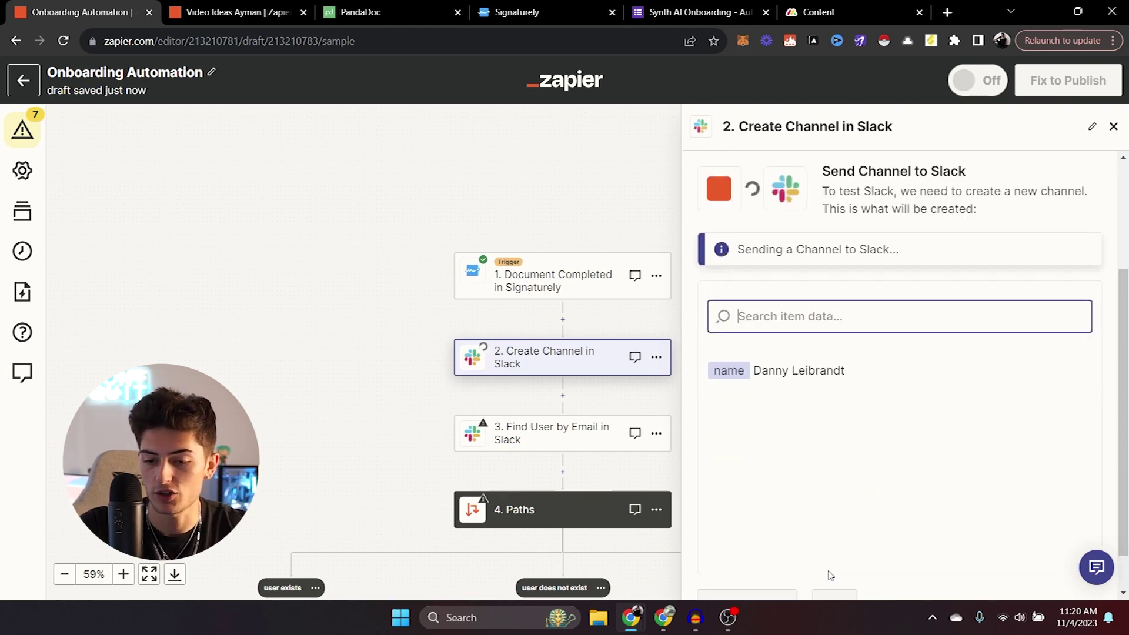
{"action": "scroll", "coordinate": [829, 565], "scroll_direction": "down", "scroll_amount": 3}
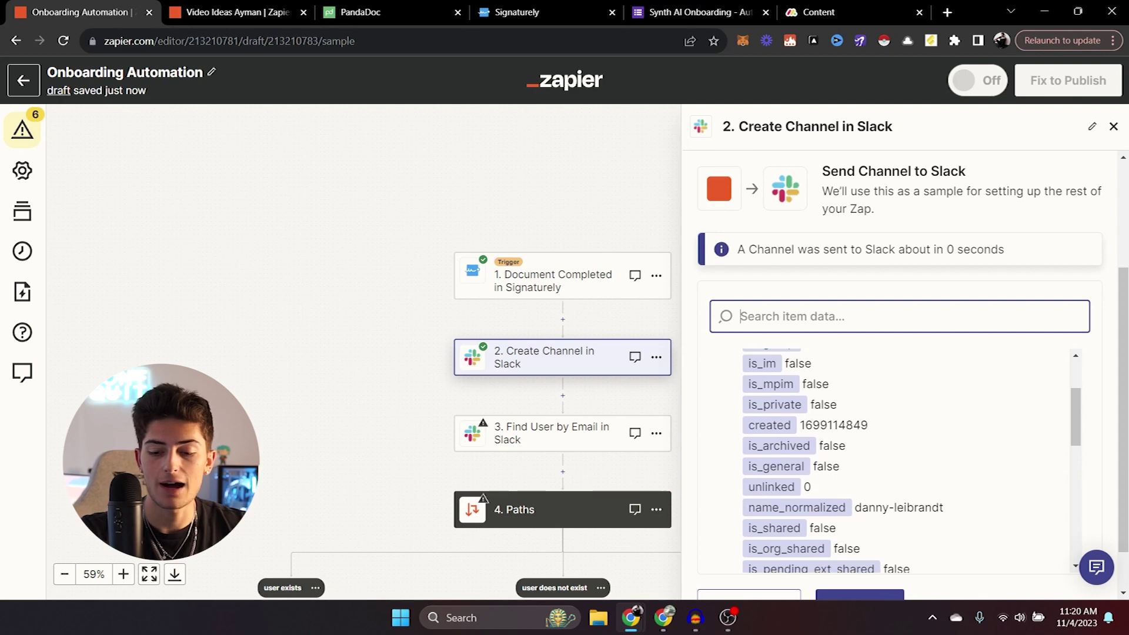
{"action": "scroll", "coordinate": [906, 459], "scroll_direction": "down", "scroll_amount": 2}
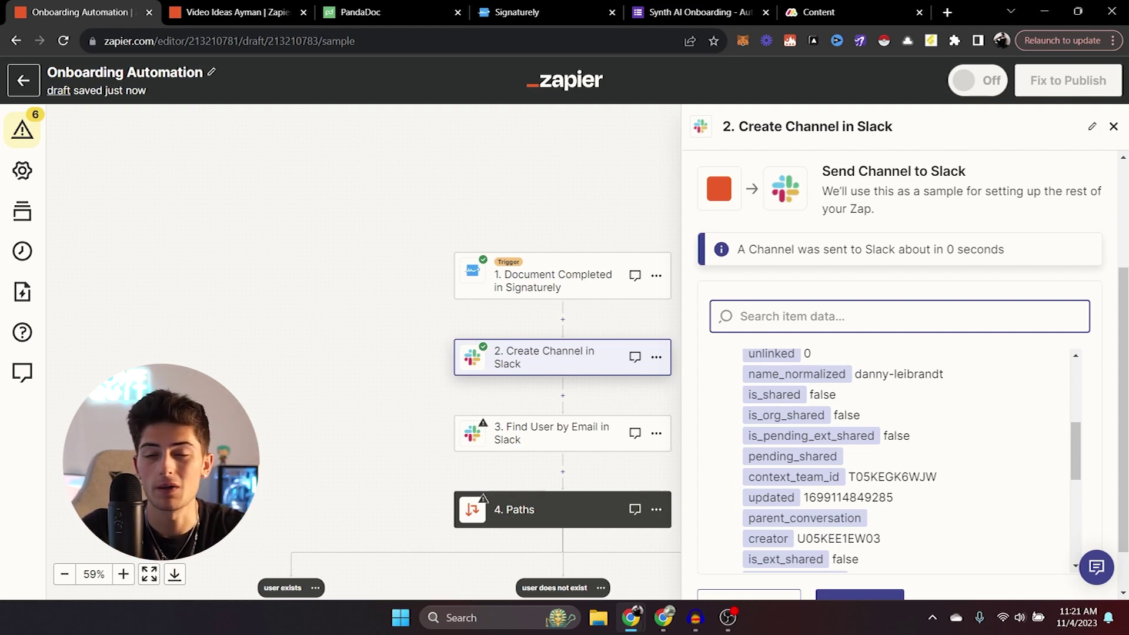
{"action": "scroll", "coordinate": [906, 459], "scroll_direction": "down", "scroll_amount": 10}
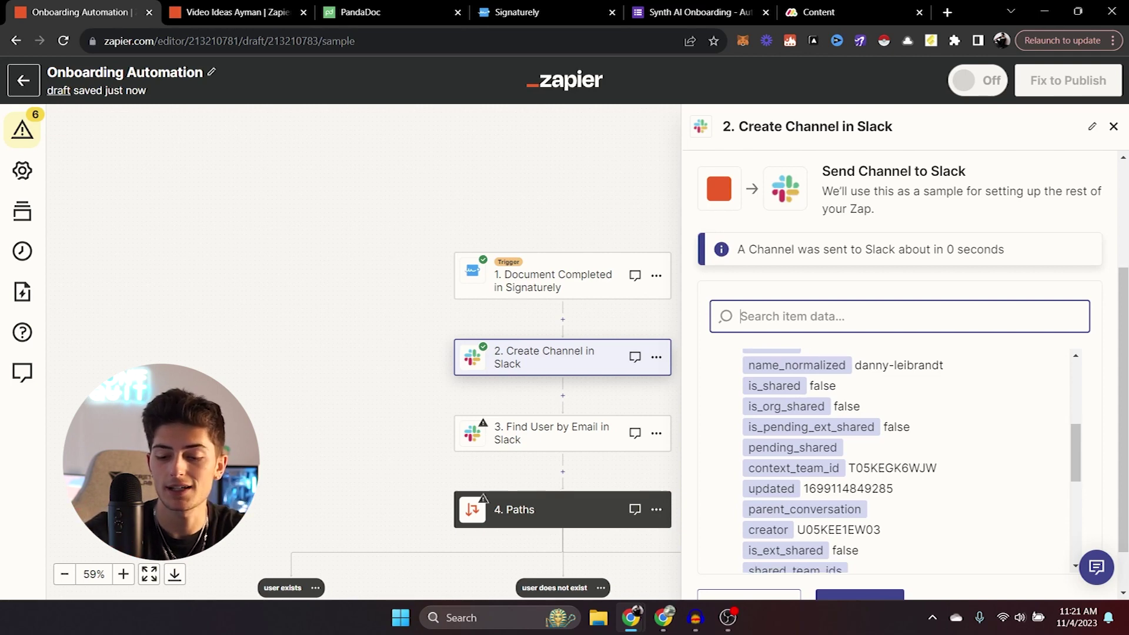
{"action": "scroll", "coordinate": [894, 406], "scroll_direction": "up", "scroll_amount": 10}
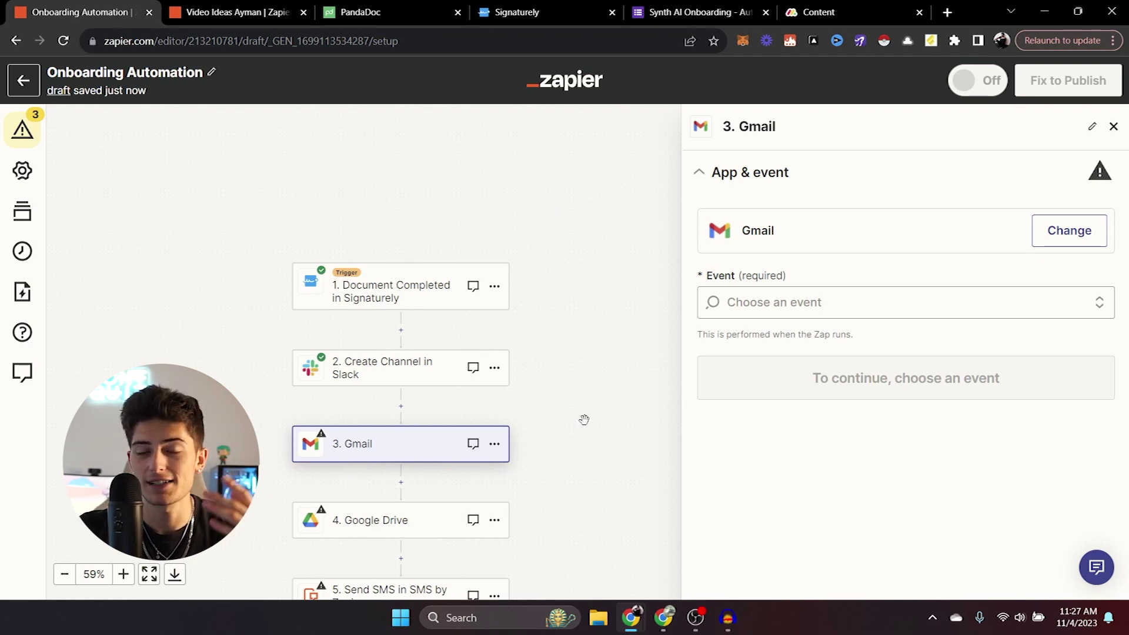
Choose Send Email as the Gmail event and confirm the connected Gmail account.
{"action": "left_click", "coordinate": [866, 315]}
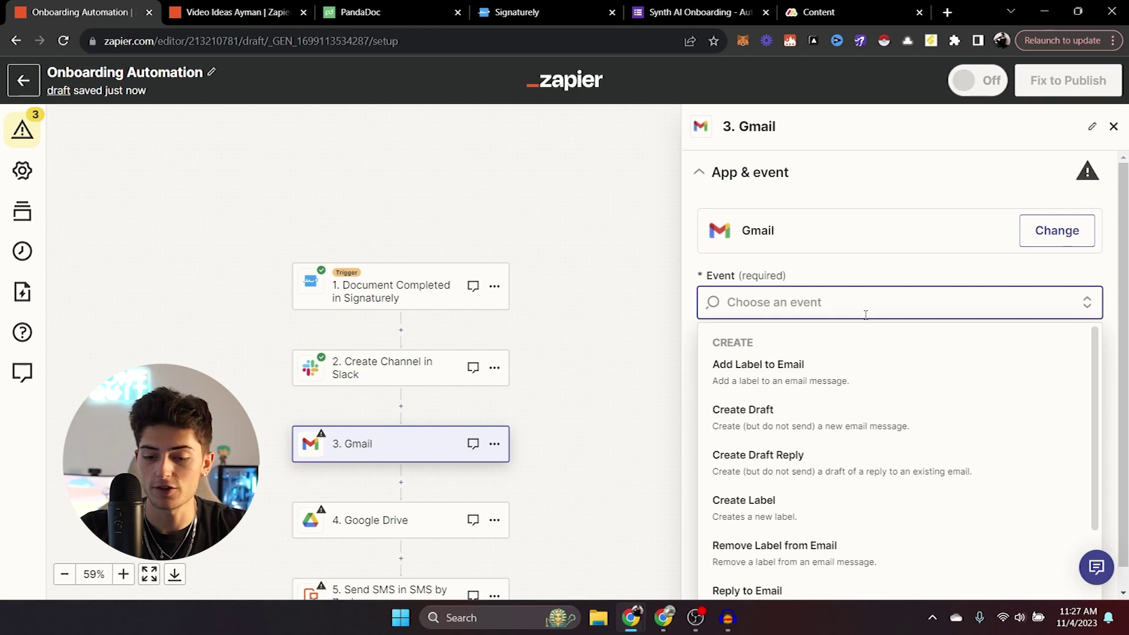
{"action": "scroll", "coordinate": [866, 315], "scroll_direction": "down", "scroll_amount": 3}
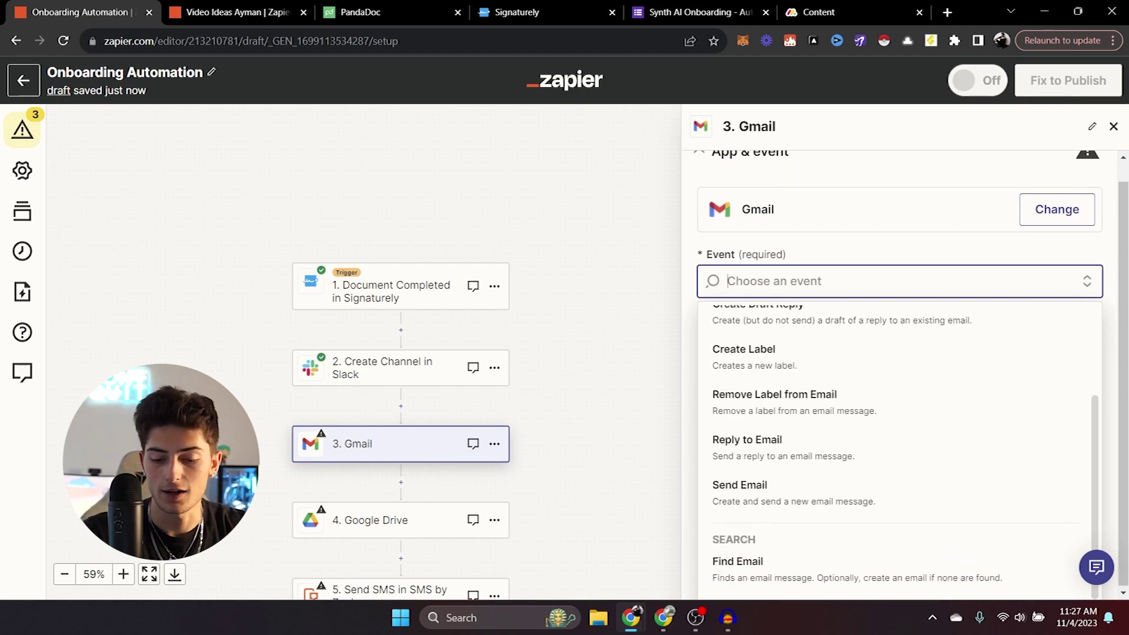
{"action": "left_click", "coordinate": [740, 488]}
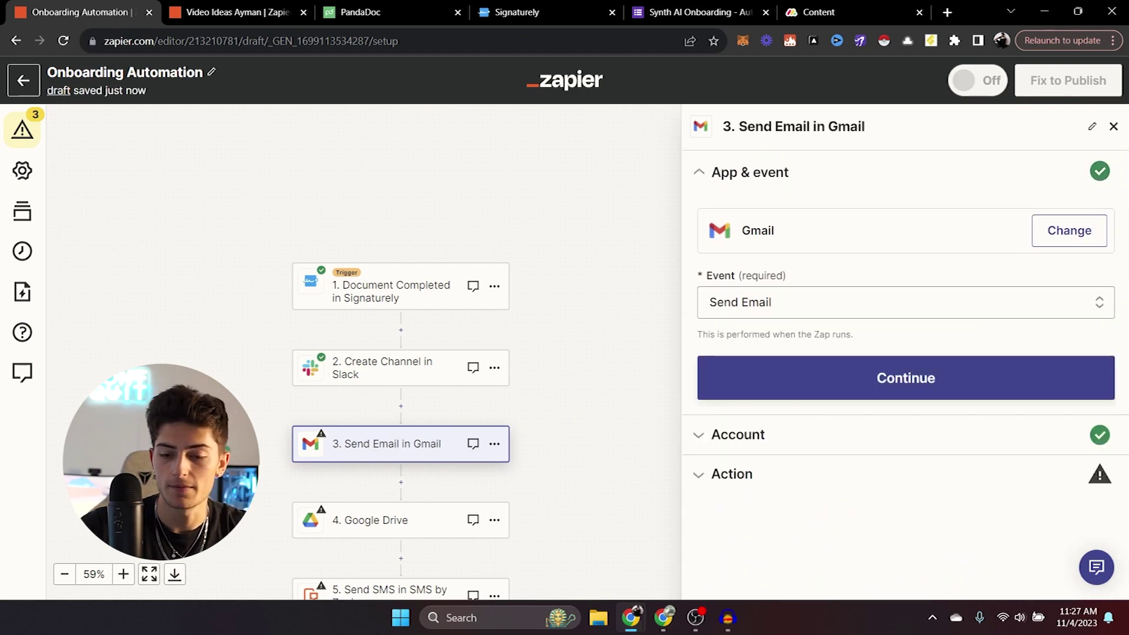
{"action": "left_click", "coordinate": [1028, 373]}
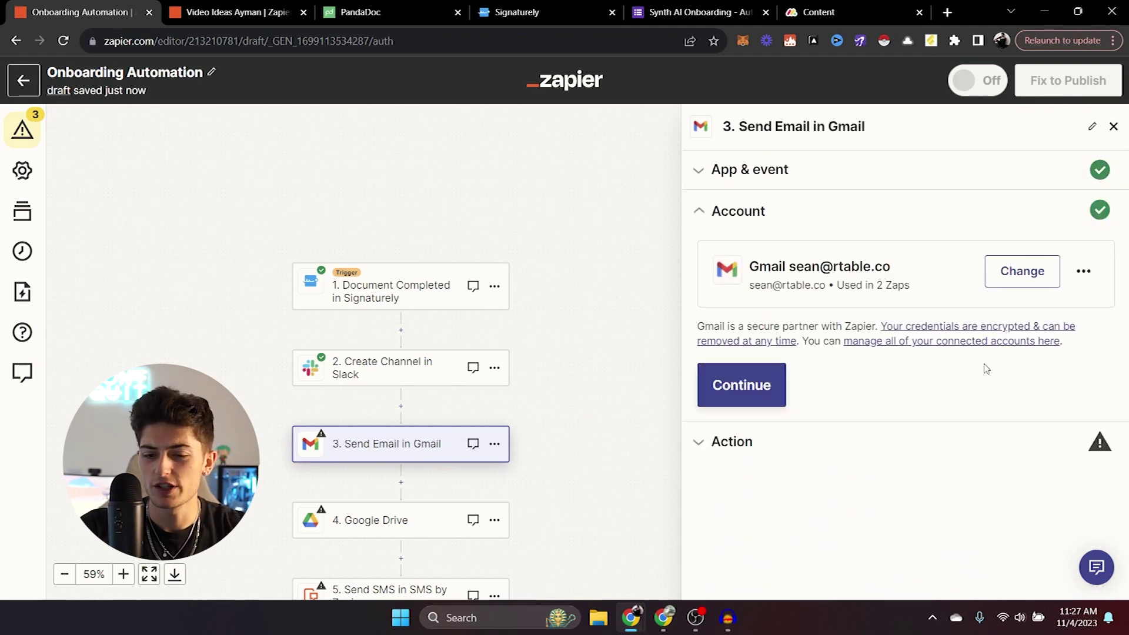
{"action": "left_click", "coordinate": [736, 403]}
Map the email's To field to the Email from '1. Document Completed in Signaturely'.
{"action": "left_click", "coordinate": [824, 338]}
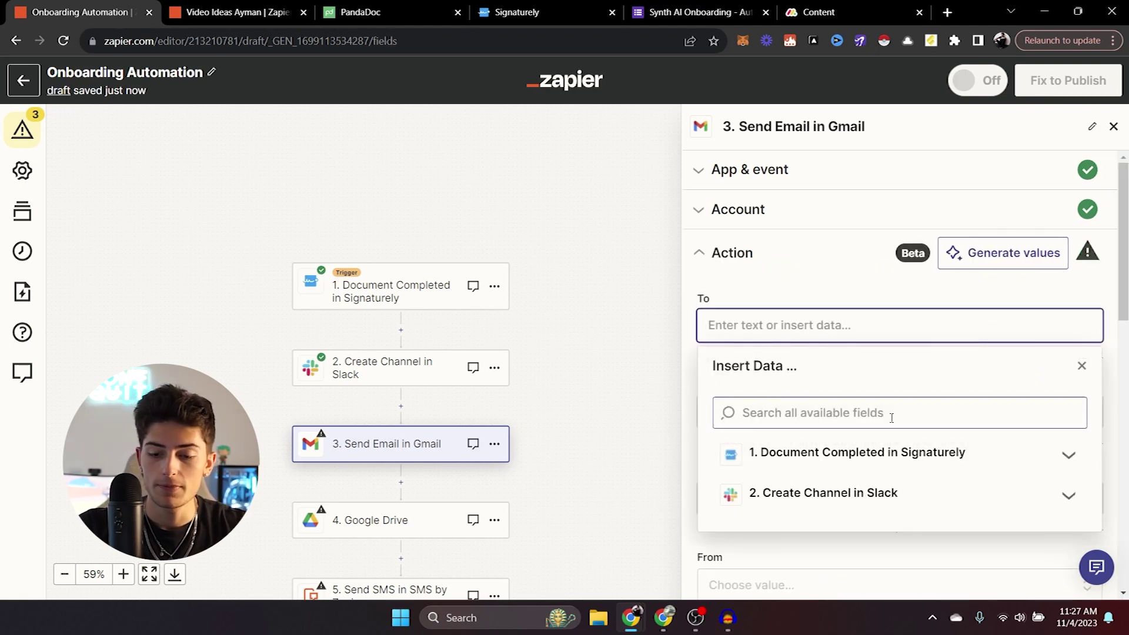
{"action": "left_click", "coordinate": [957, 454]}
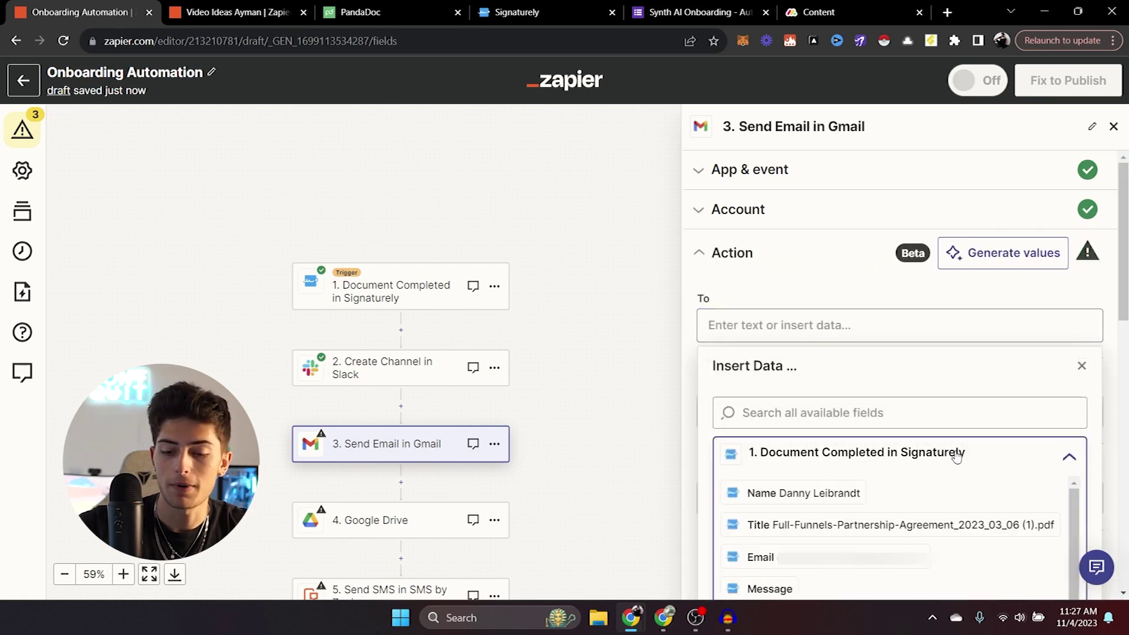
{"action": "scroll", "coordinate": [900, 529], "scroll_direction": "down", "scroll_amount": 1}
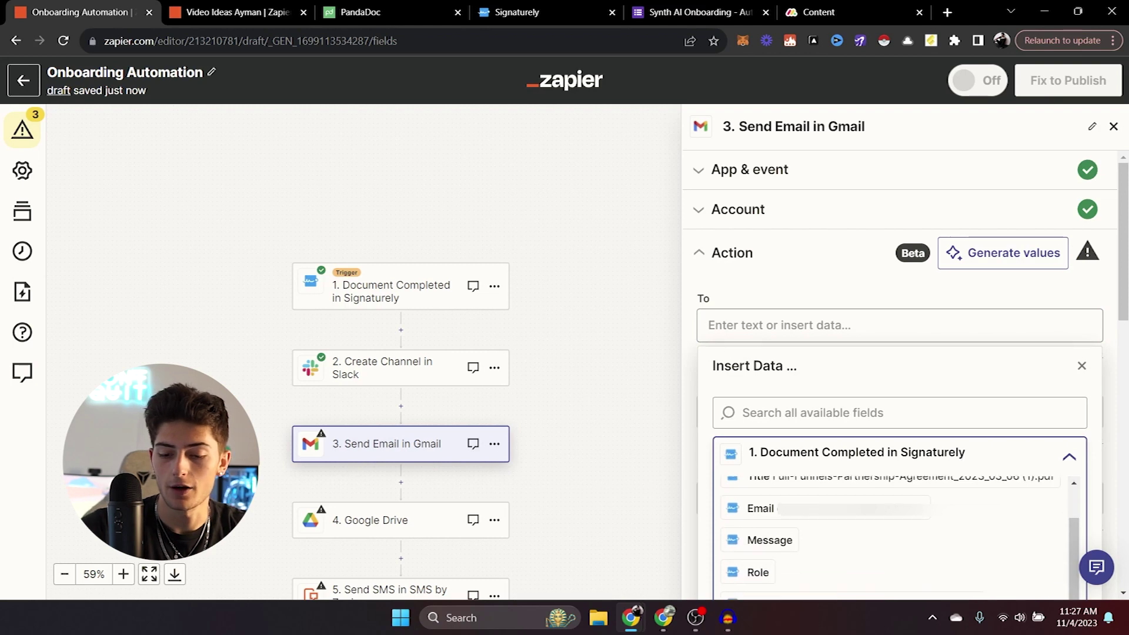
{"action": "left_click", "coordinate": [858, 513]}
{"action": "left_click", "coordinate": [833, 283]}
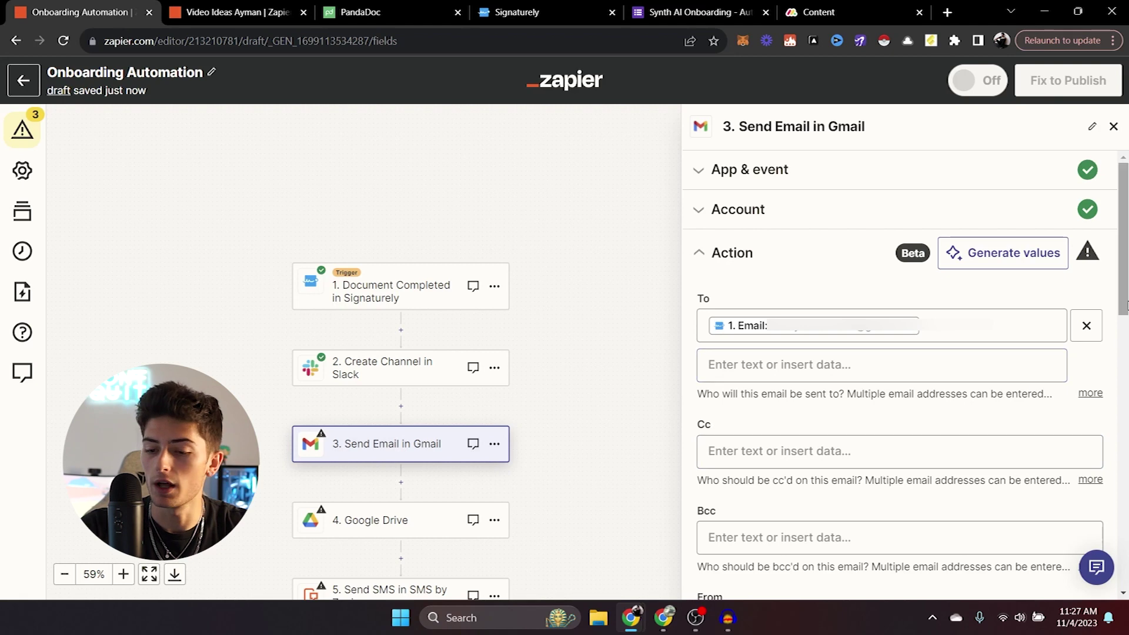
{"action": "scroll", "coordinate": [1126, 305], "scroll_direction": "down", "scroll_amount": 3}
Enter a Cc e-mail address and fill in the sender's From Name.
{"action": "left_click", "coordinate": [882, 325]}
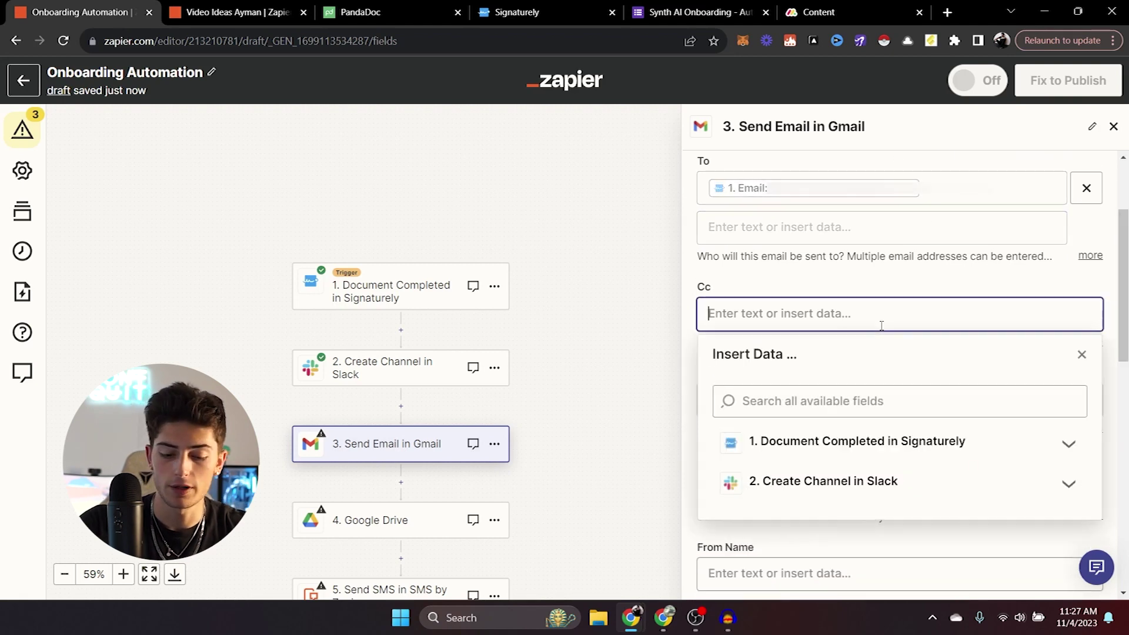
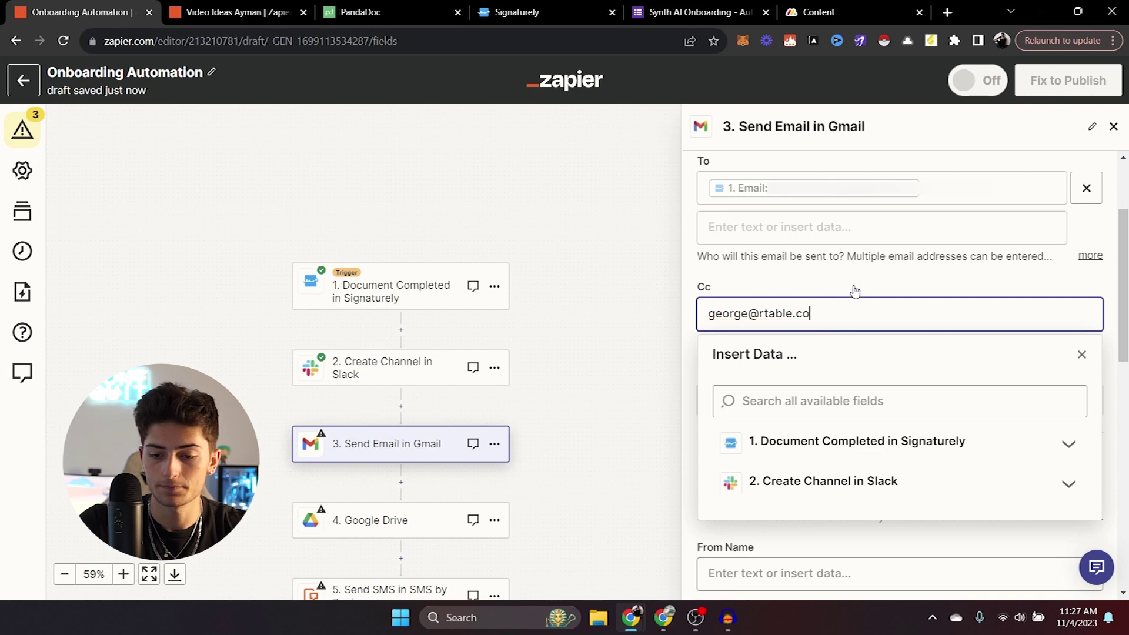
{"action": "left_click", "coordinate": [1082, 354]}
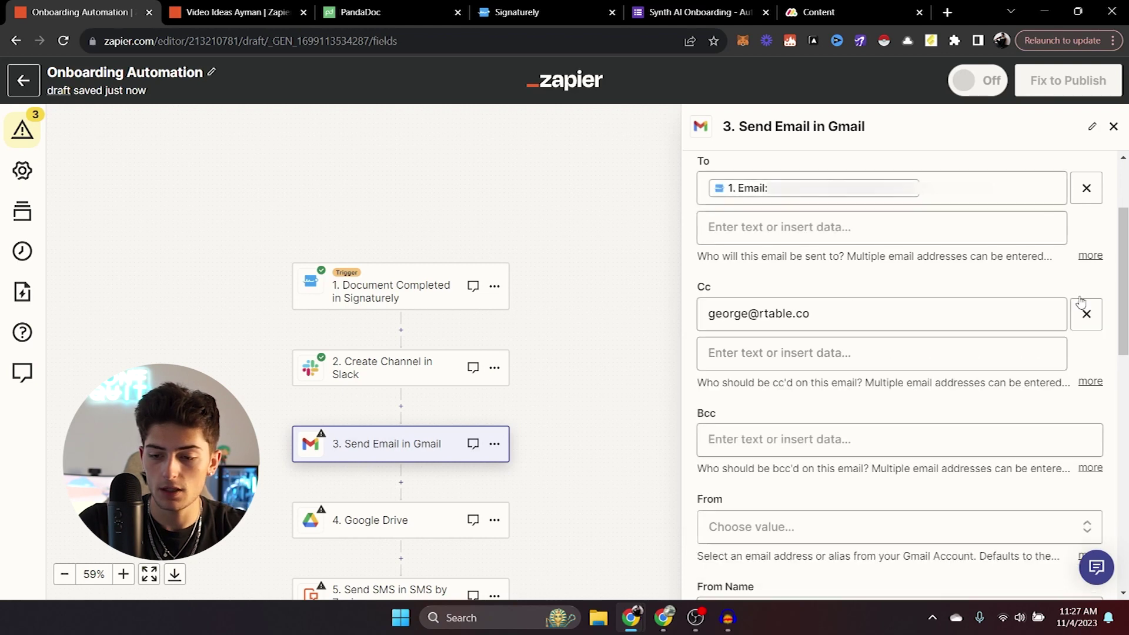
{"action": "scroll", "coordinate": [983, 340], "scroll_direction": "down", "scroll_amount": 4}
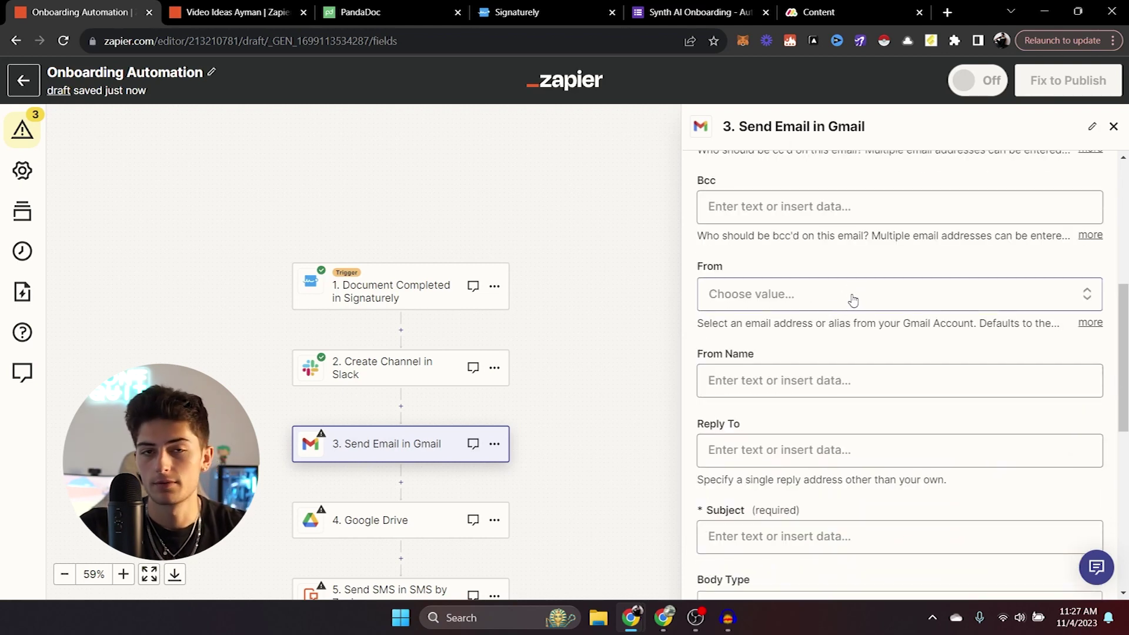
{"action": "left_click", "coordinate": [781, 386]}
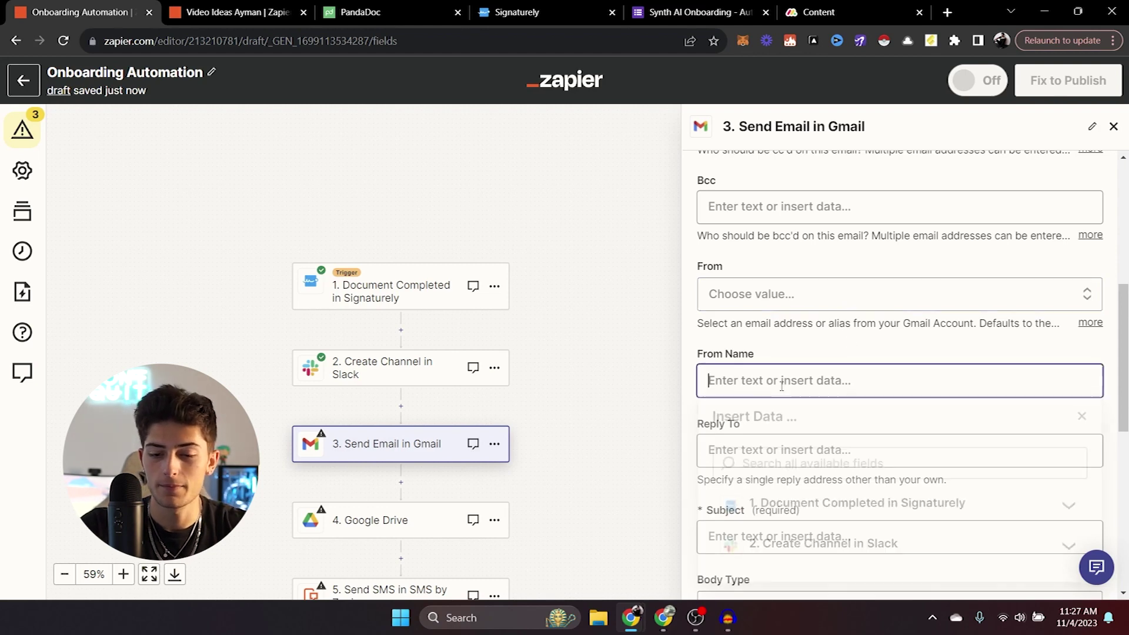
{"action": "type", "text": "Zoro the Wiz"}
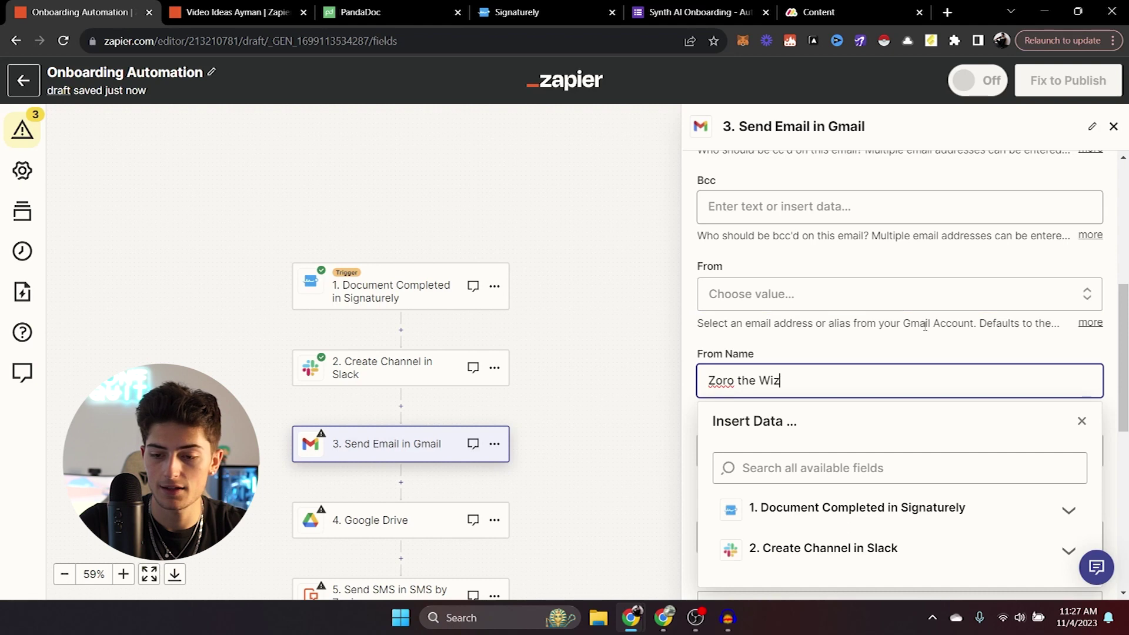
{"action": "left_click_drag", "start_coordinate": [1124, 365], "coordinate": [1127, 422]}
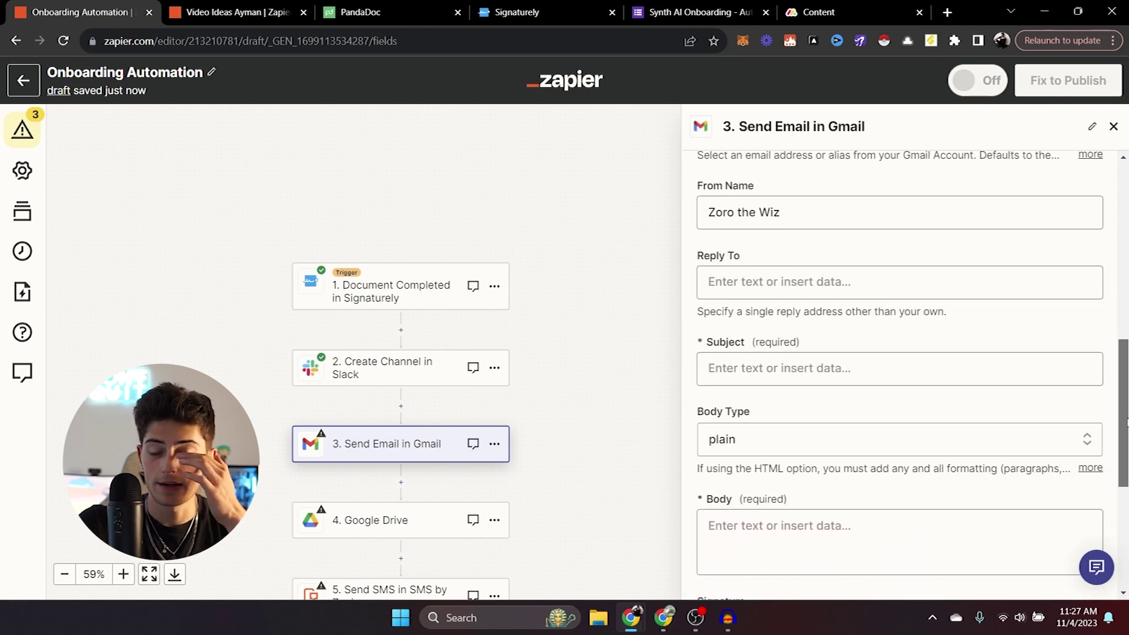
Set the subject to 'Welcome to SynthAI' and keep the Body Type as plain.
{"action": "left_click", "coordinate": [918, 377]}
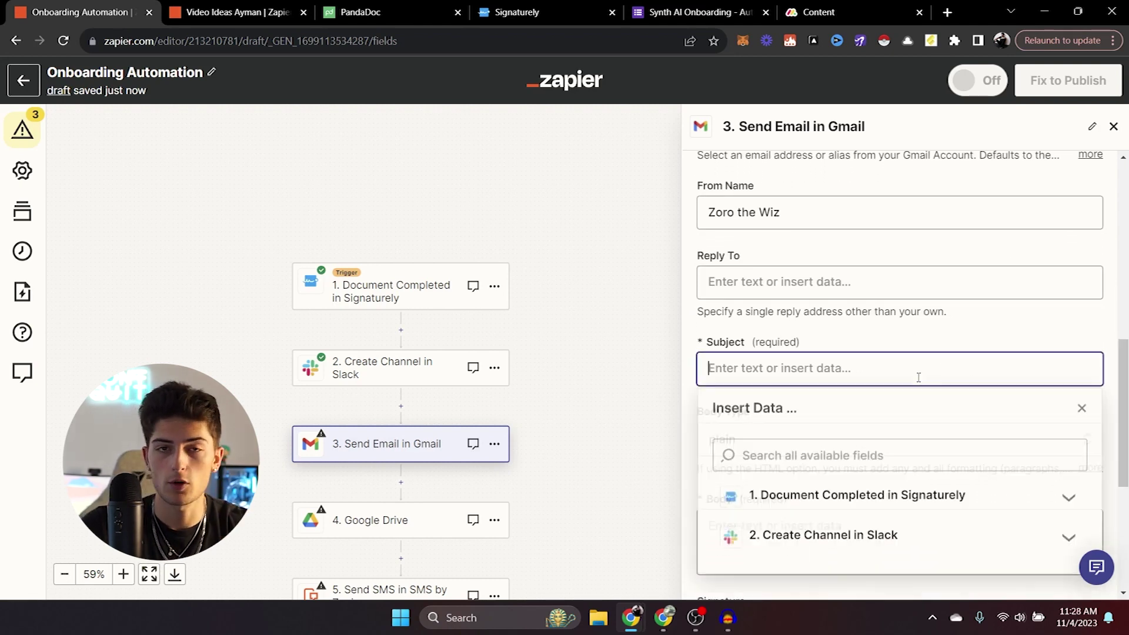
{"action": "type", "text": "Welcome to"}
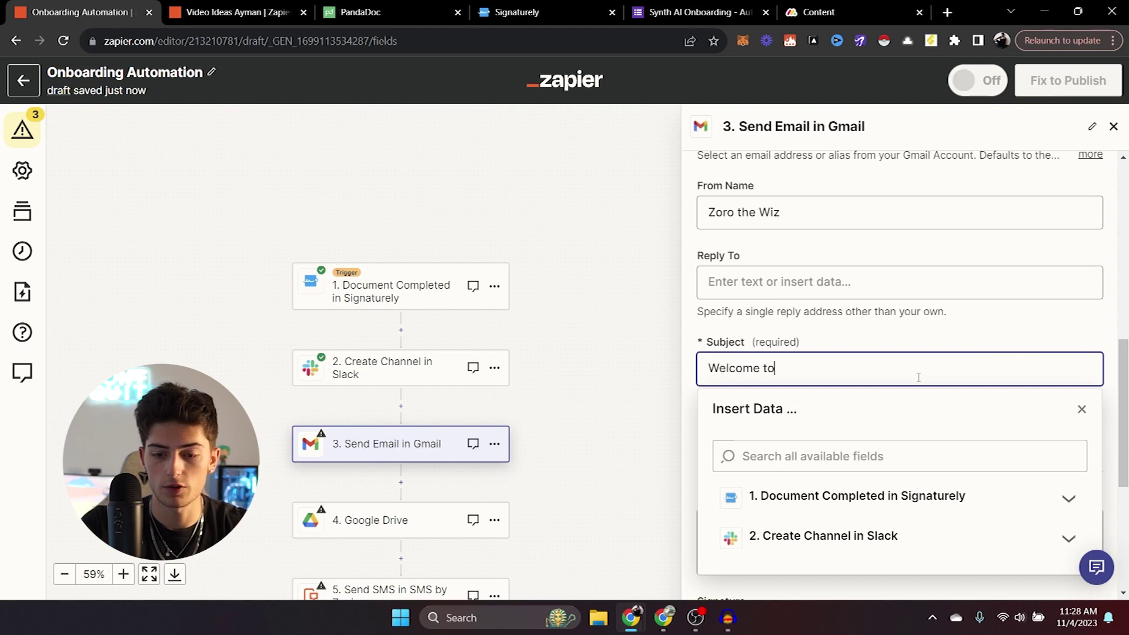
{"action": "type", "text": " SynthAI"}
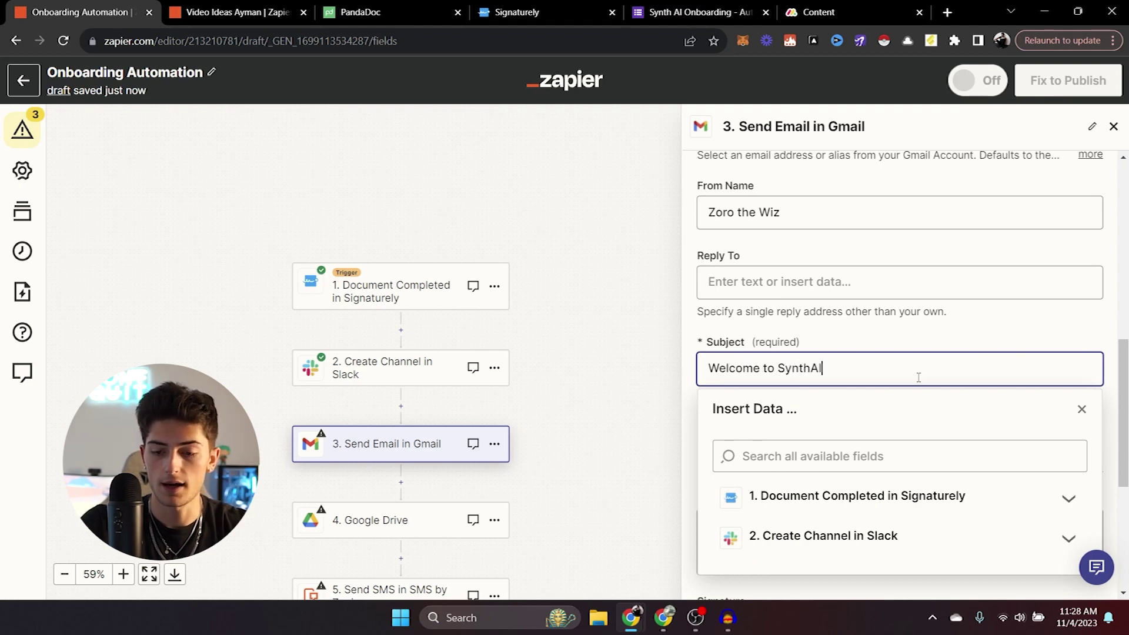
{"action": "key", "text": "Escape"}
{"action": "scroll", "coordinate": [909, 373], "scroll_direction": "down", "scroll_amount": 3}
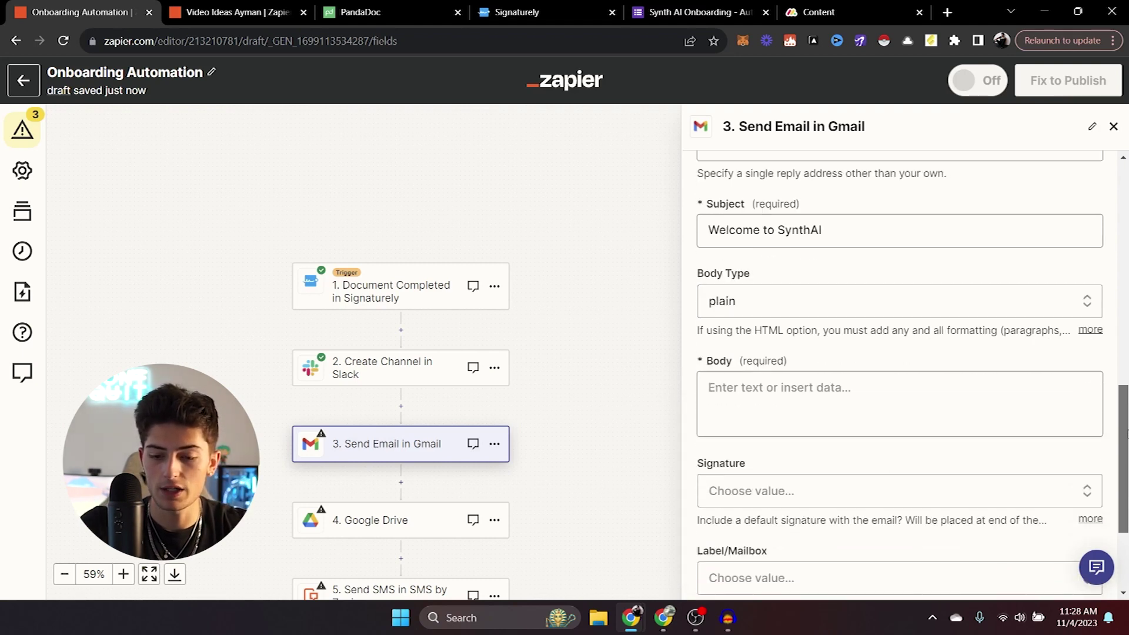
{"action": "left_click", "coordinate": [906, 372]}
{"action": "key", "text": "Escape"}
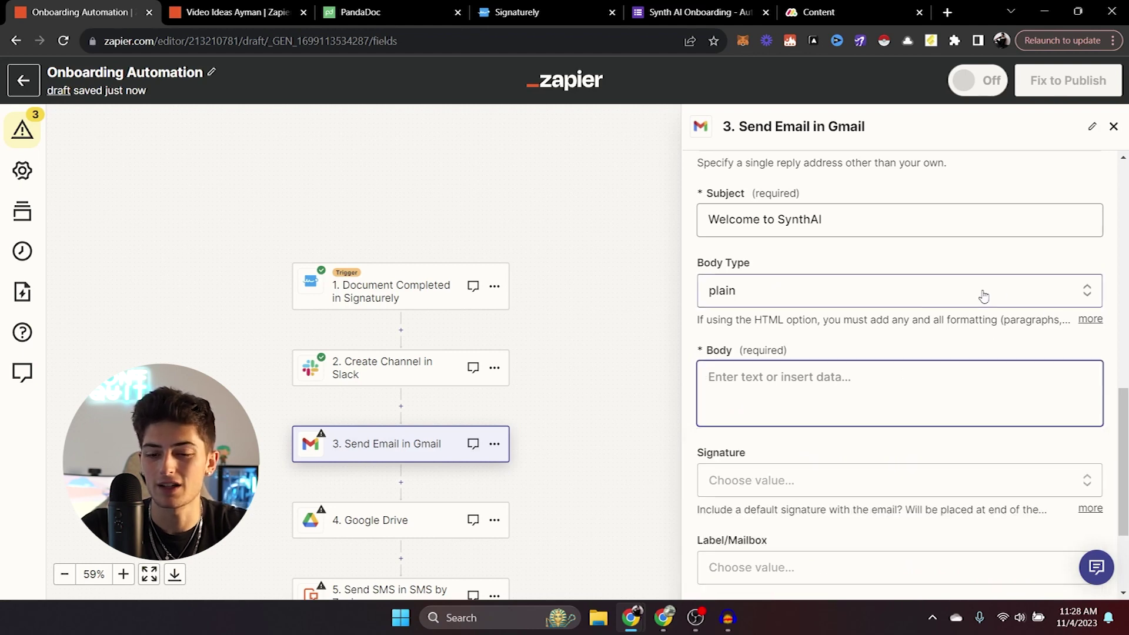
{"action": "left_click", "coordinate": [984, 294]}
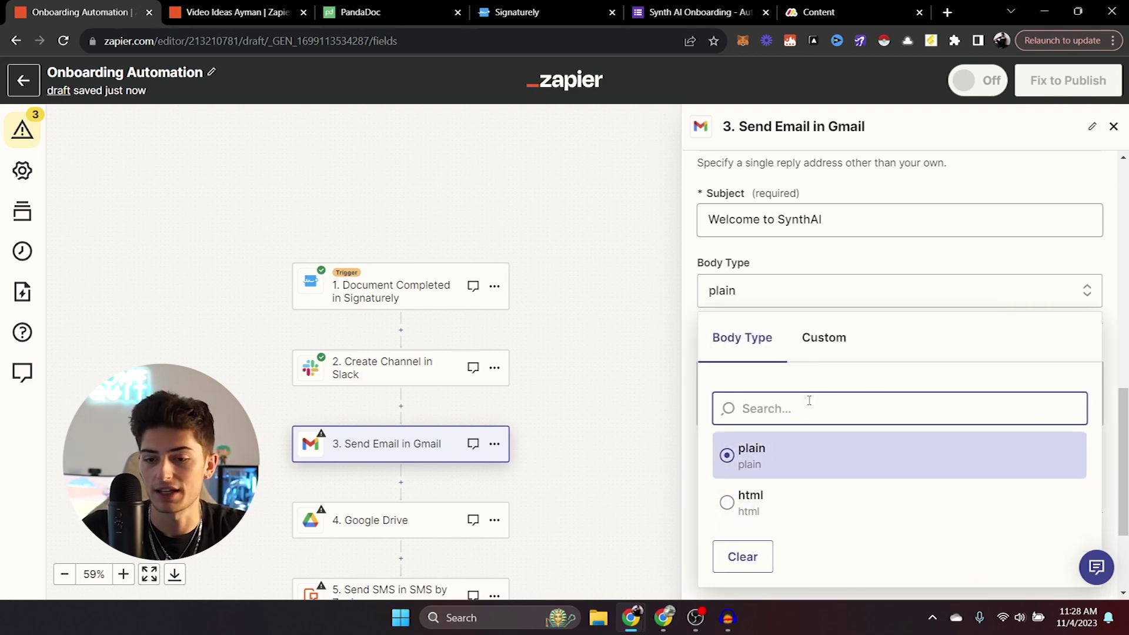
{"action": "left_click", "coordinate": [1086, 252]}
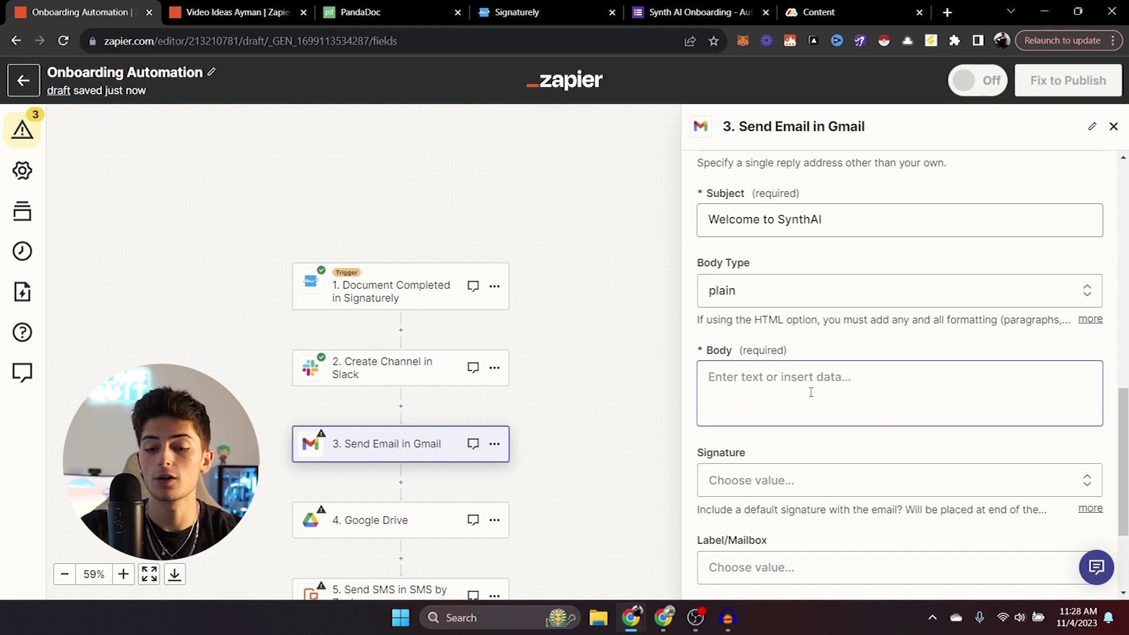
{"action": "left_click", "coordinate": [811, 393]}
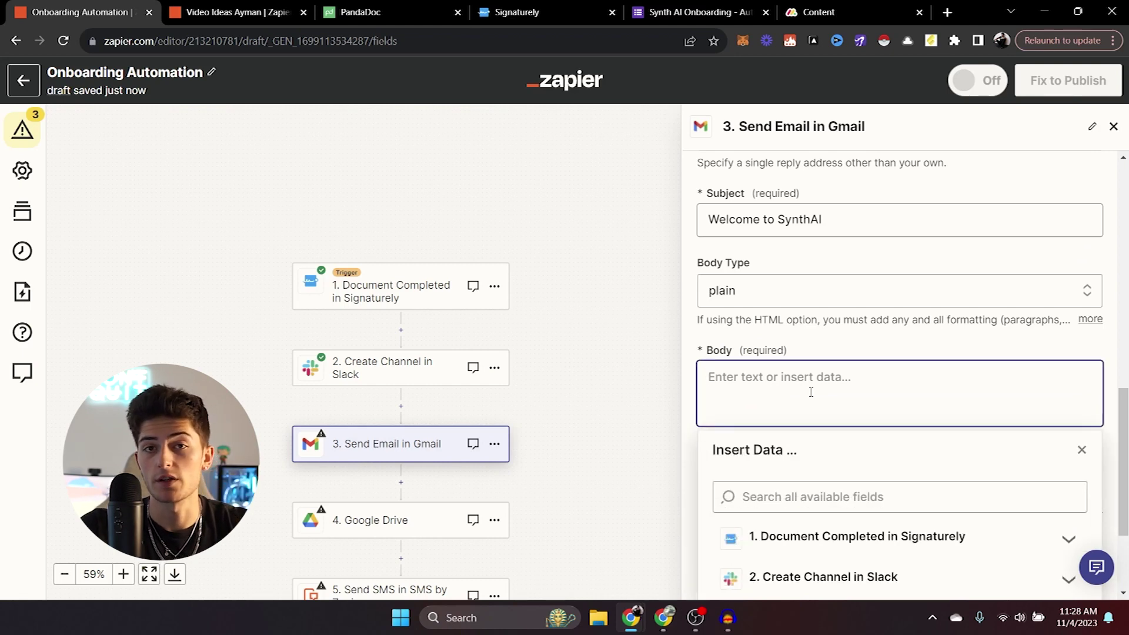
Start the body with 'Hey' plus the signer's Name and a welcome to Synth AI.
{"action": "type", "text": "Hey"}
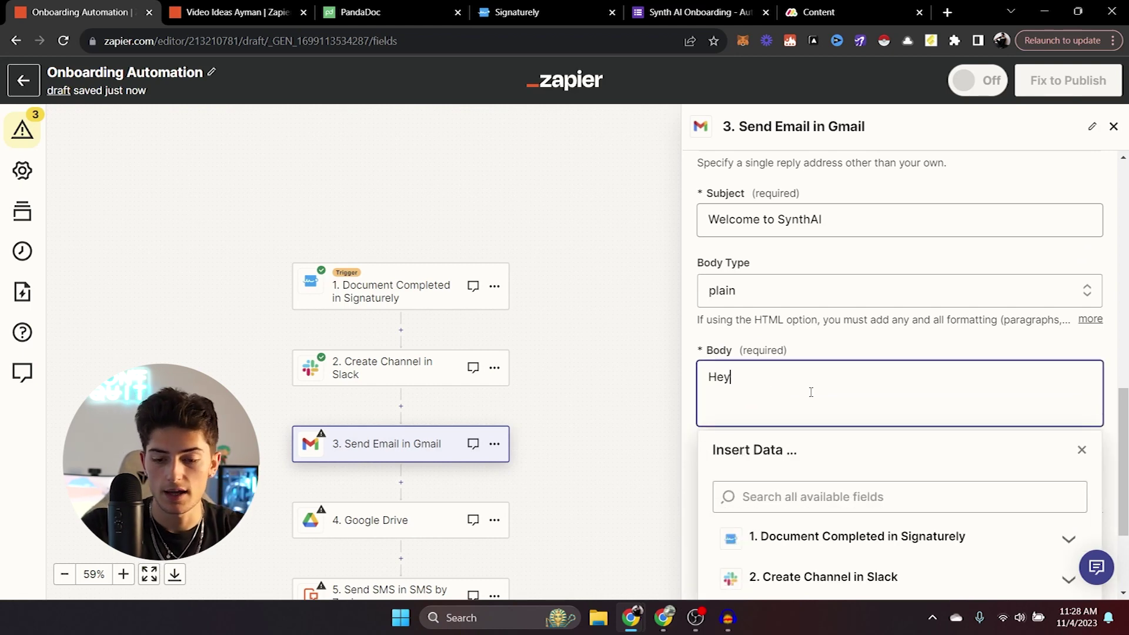
{"action": "left_click", "coordinate": [1068, 539]}
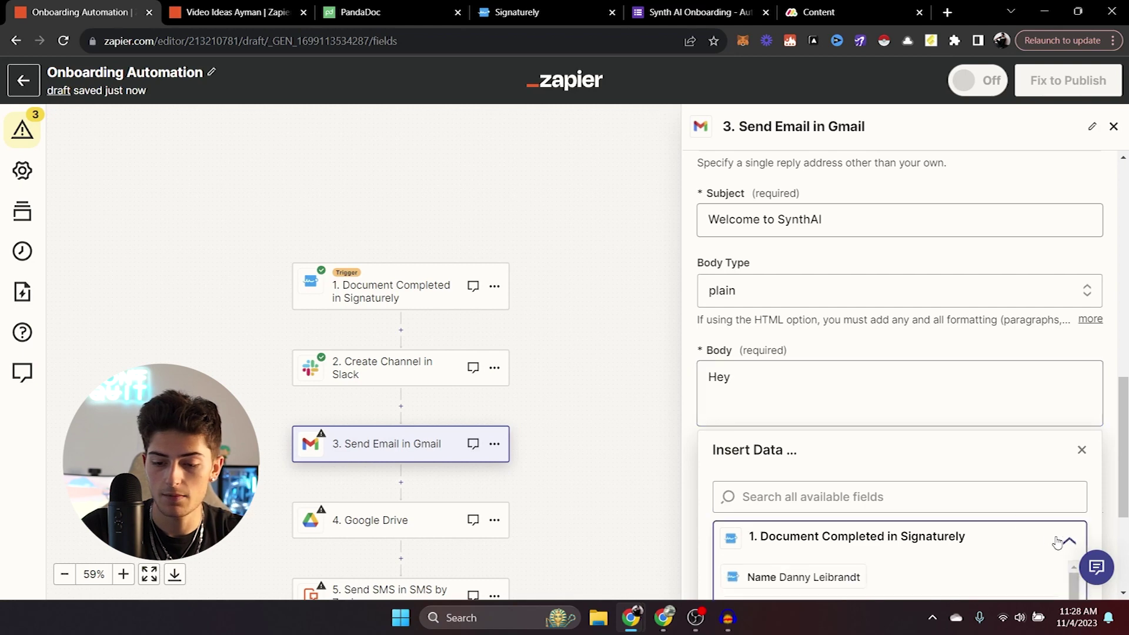
{"action": "left_click", "coordinate": [804, 511]}
{"action": "type", "text": ", welcom"}
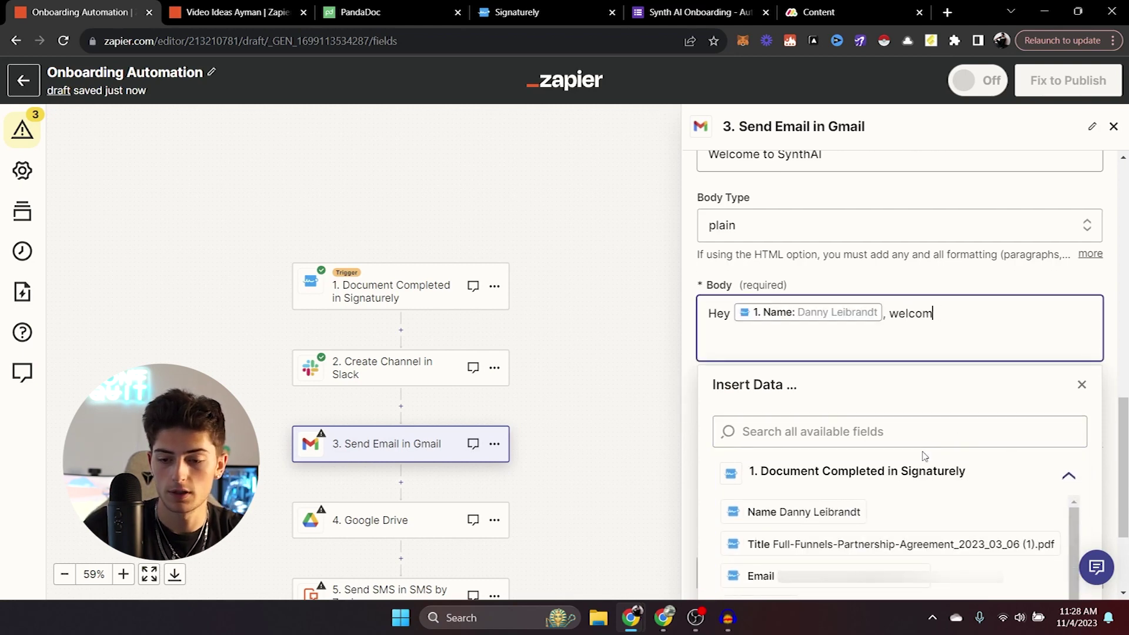
{"action": "key", "text": "ctrl+BackSpace"}
{"action": "key", "text": "Return"}
{"action": "key", "text": "Return"}
{"action": "type", "text": "Just wanted to take a "}
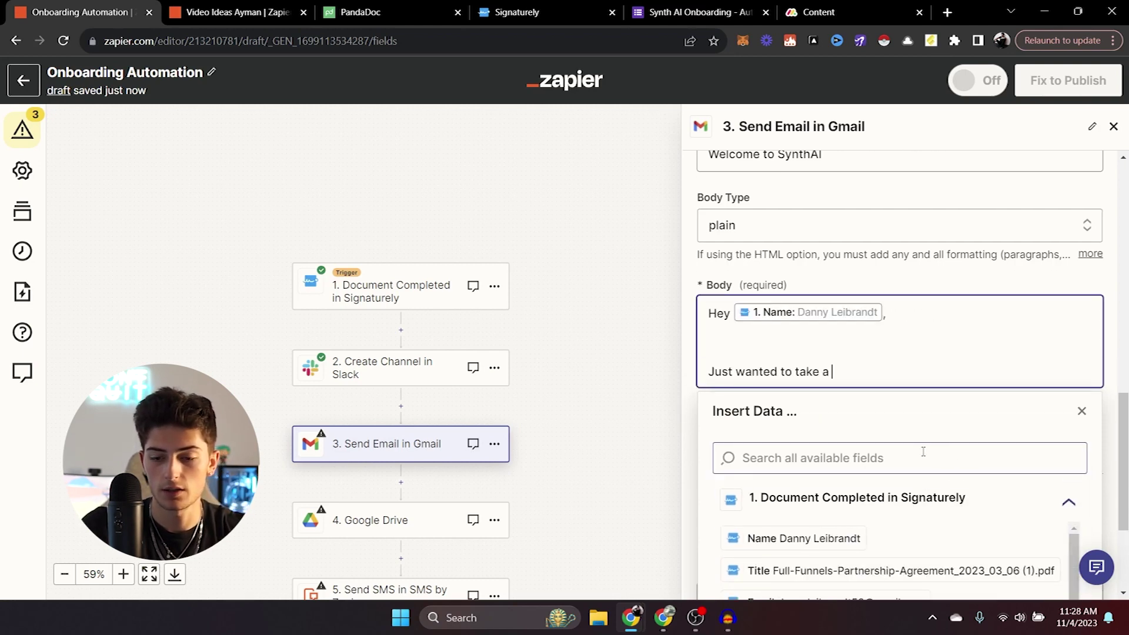
{"action": "type", "text": "second to welcome yo"}
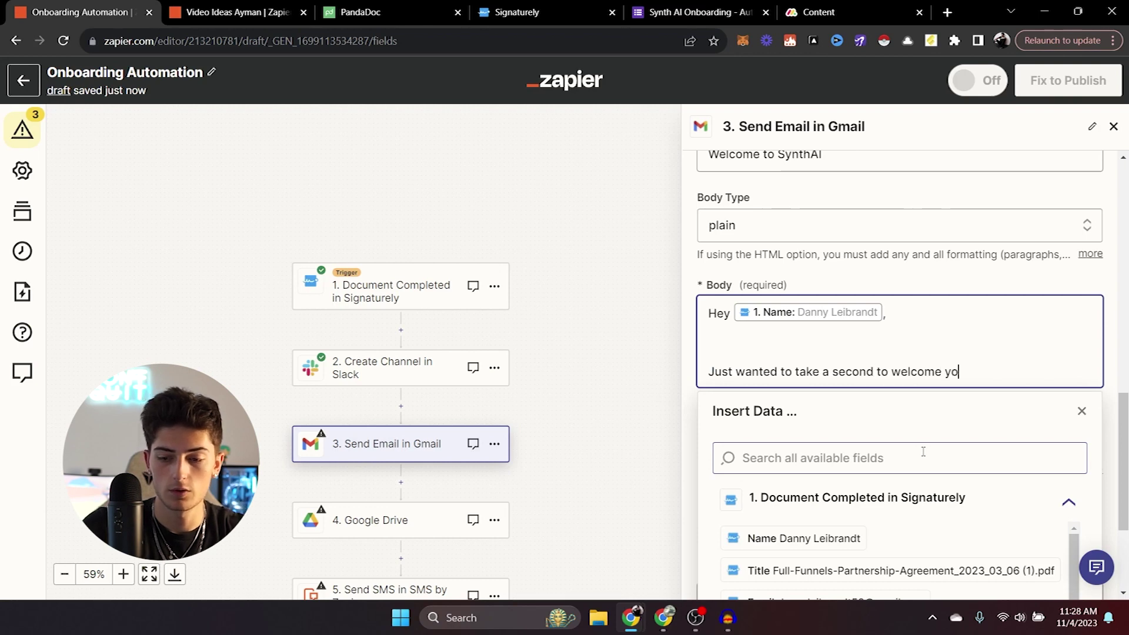
{"action": "type", "text": "u to Synth AI"}
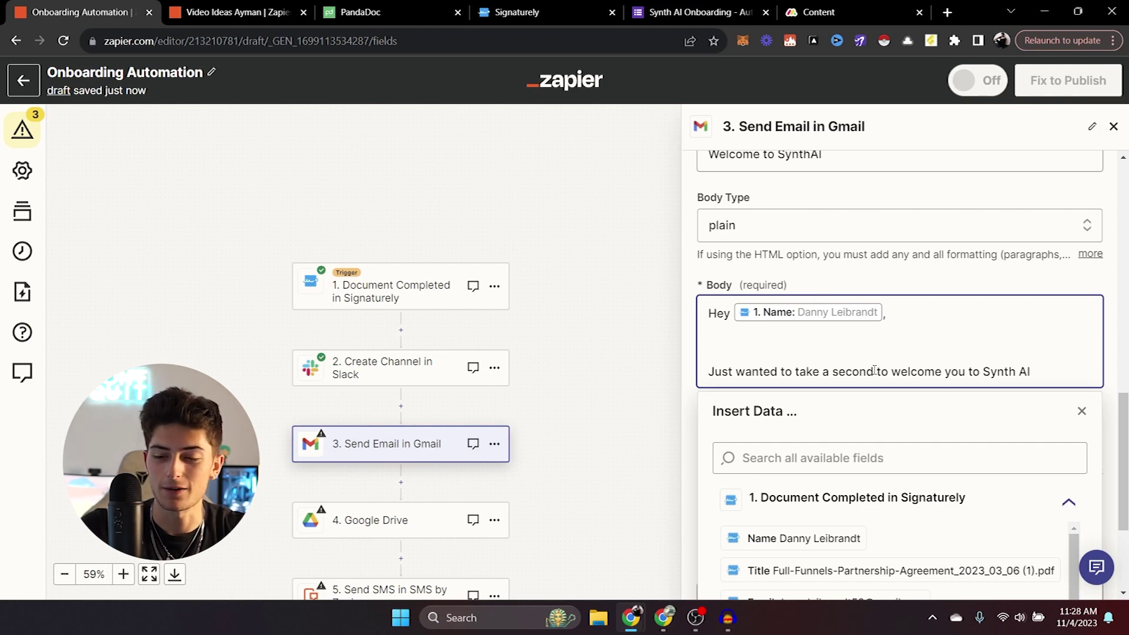
{"action": "type", "text": "!"}
{"action": "key", "text": "Return"}
{"action": "key", "text": "Return"}
Add the get-started line and 'First, fill out the following onboarding form:' with the copied form link.
{"action": "type", "text": "We're incredi"}
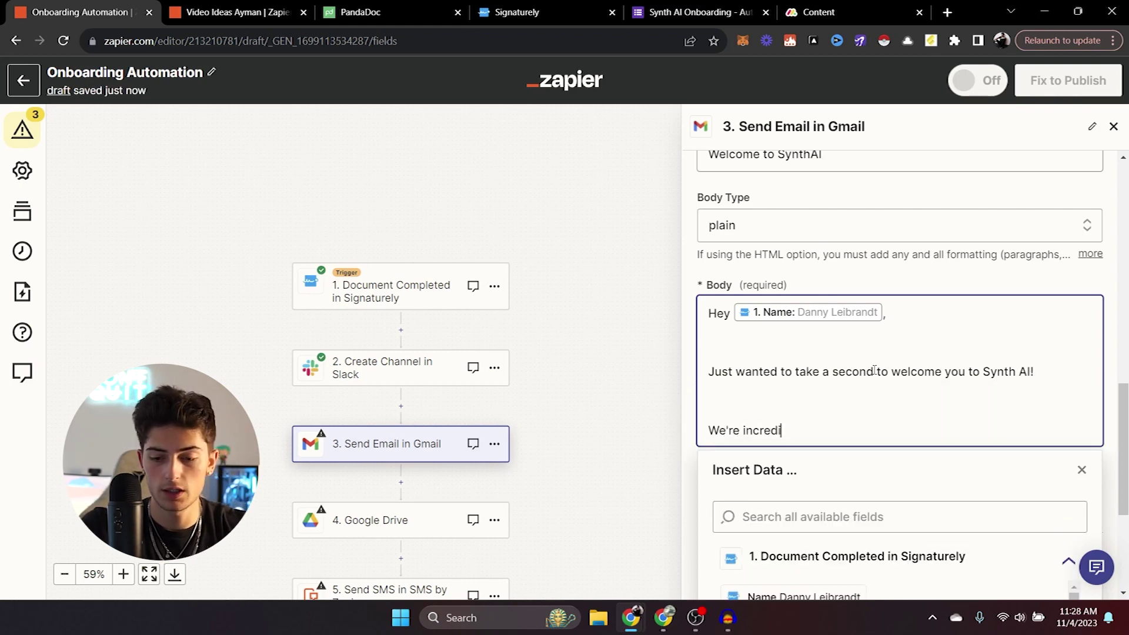
{"action": "type", "text": "bly excited to work with "}
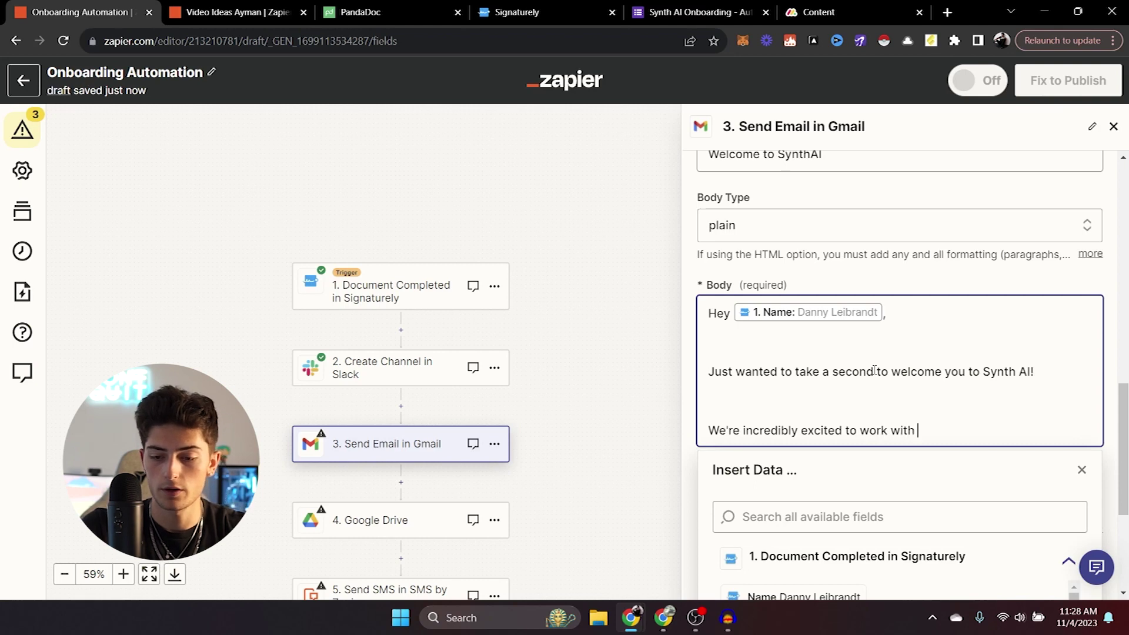
{"action": "type", "text": "you on this, here is e"}
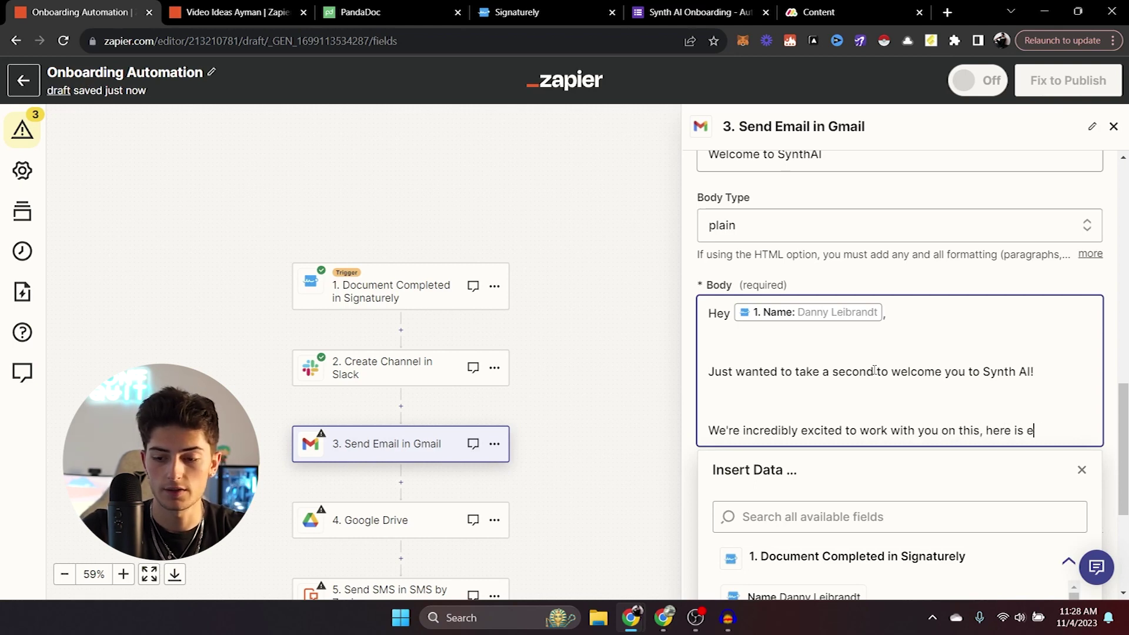
{"action": "type", "text": "verything you need to g"}
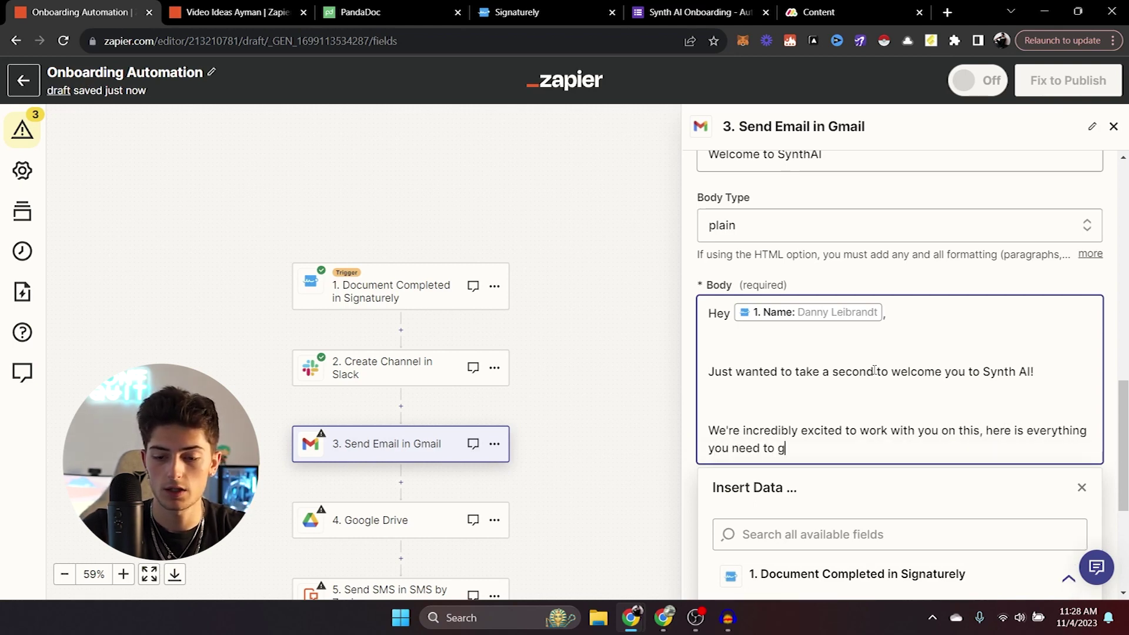
{"action": "type", "text": "et started:"}
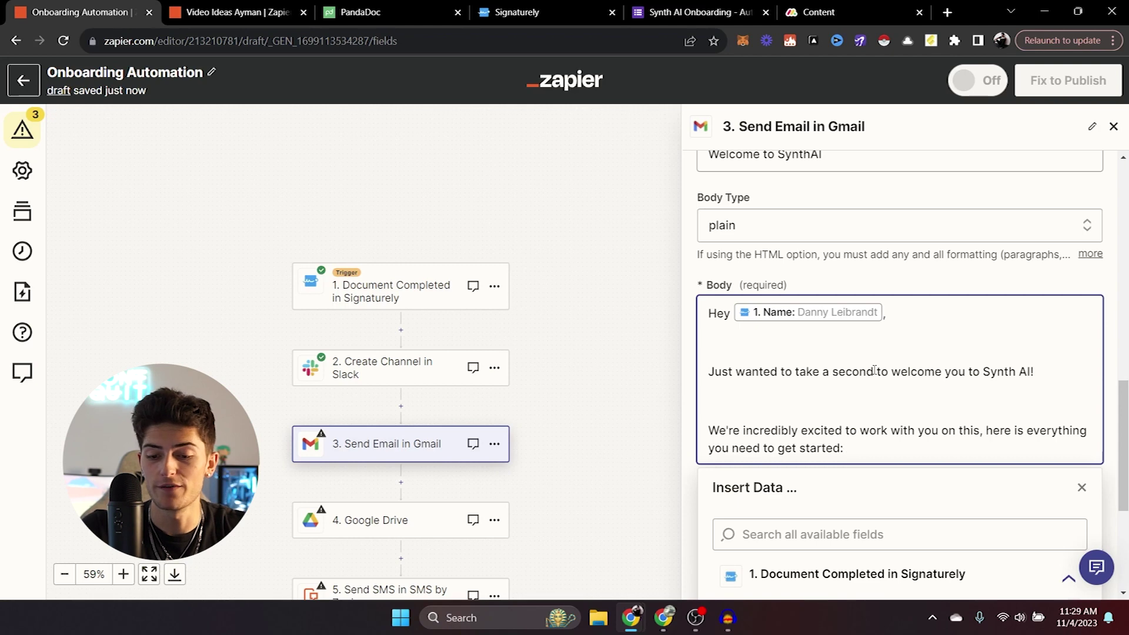
{"action": "key", "text": "Return"}
{"action": "key", "text": "Return"}
{"action": "type", "text": "Fir"}
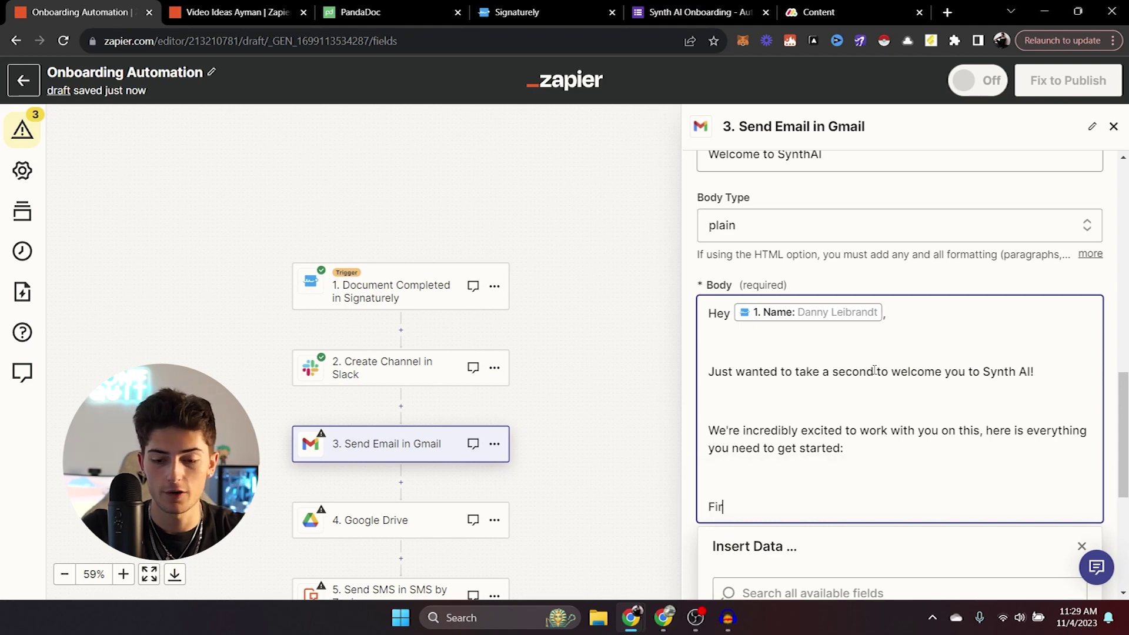
{"action": "type", "text": "st, fill out the fo"}
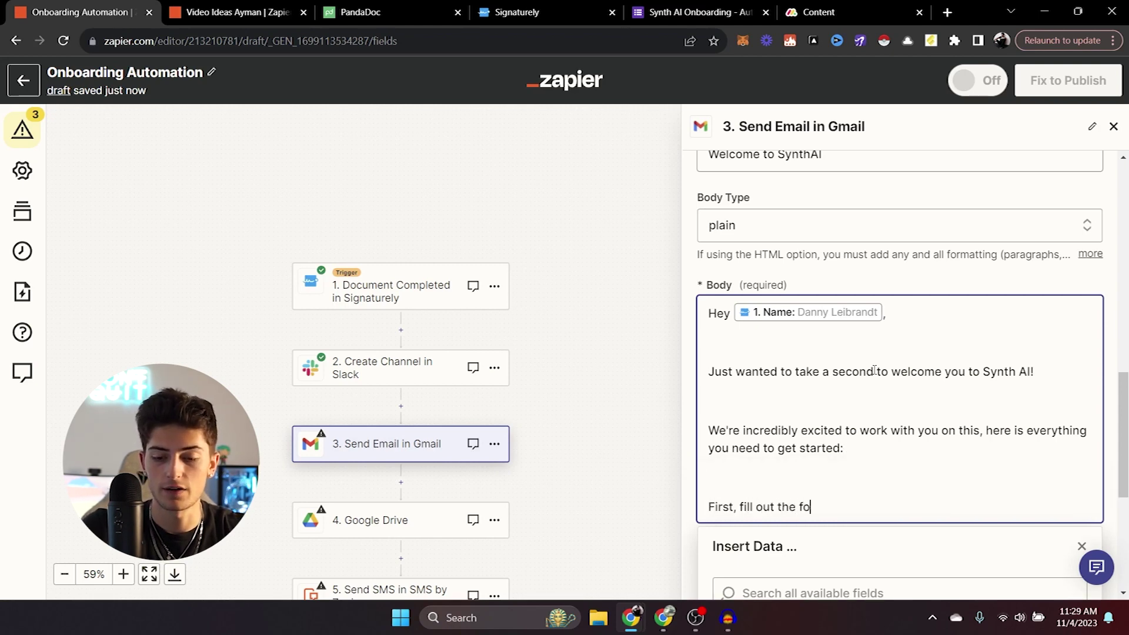
{"action": "type", "text": "llowing onboarding form:"}
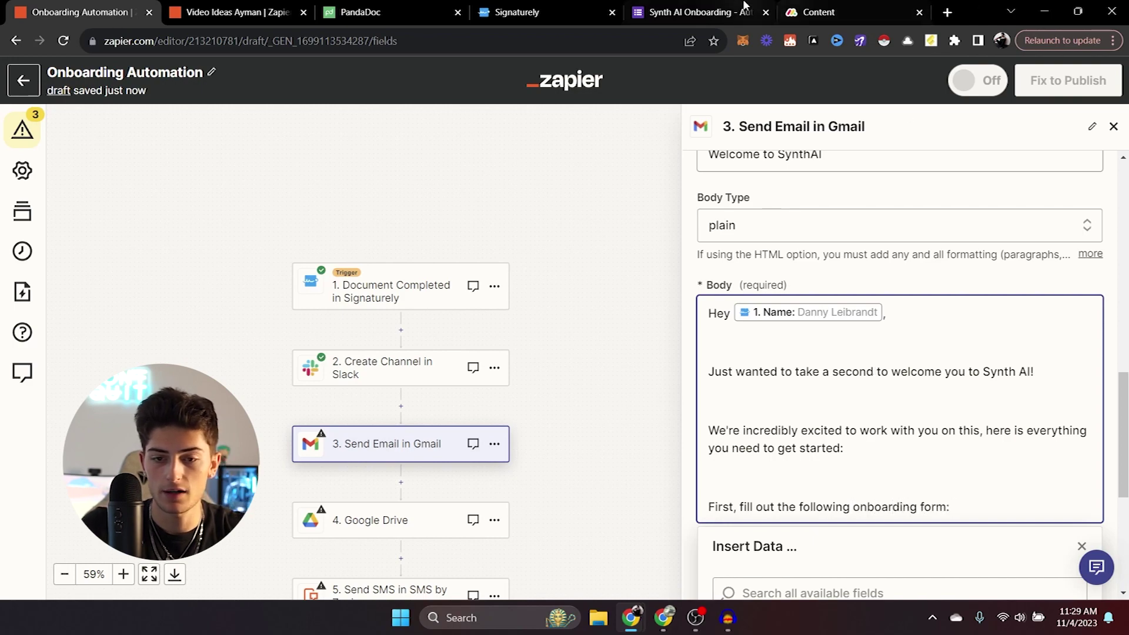
{"action": "left_click", "coordinate": [700, 12]}
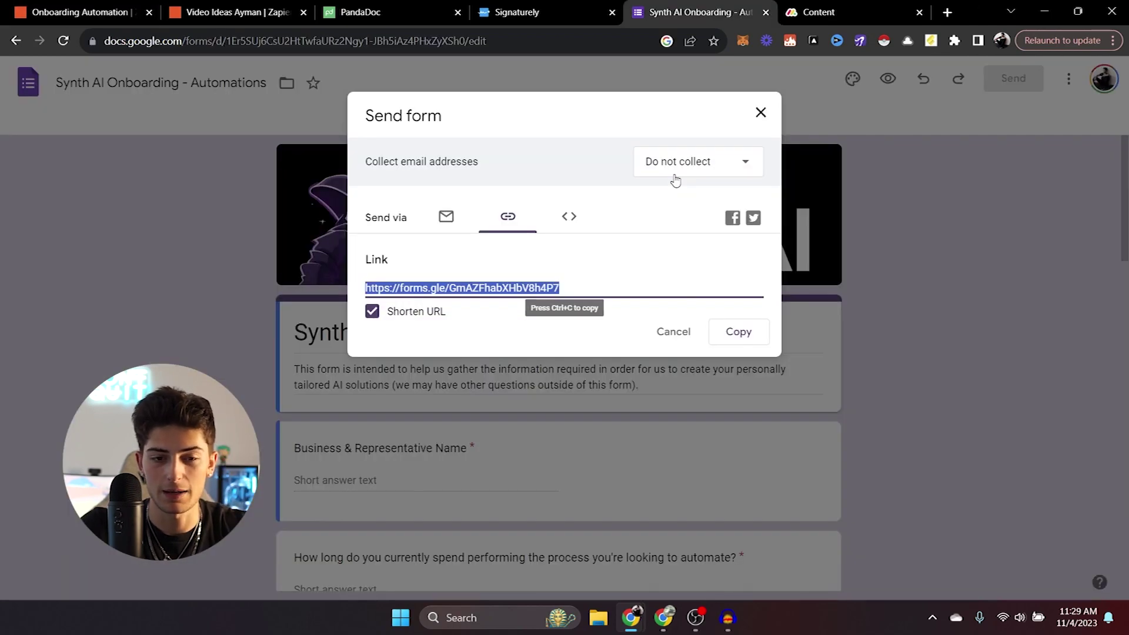
{"action": "left_click", "coordinate": [76, 12]}
{"action": "type", "text": "https://forms.gle/GmAZFhabXHbV8h4P7"}
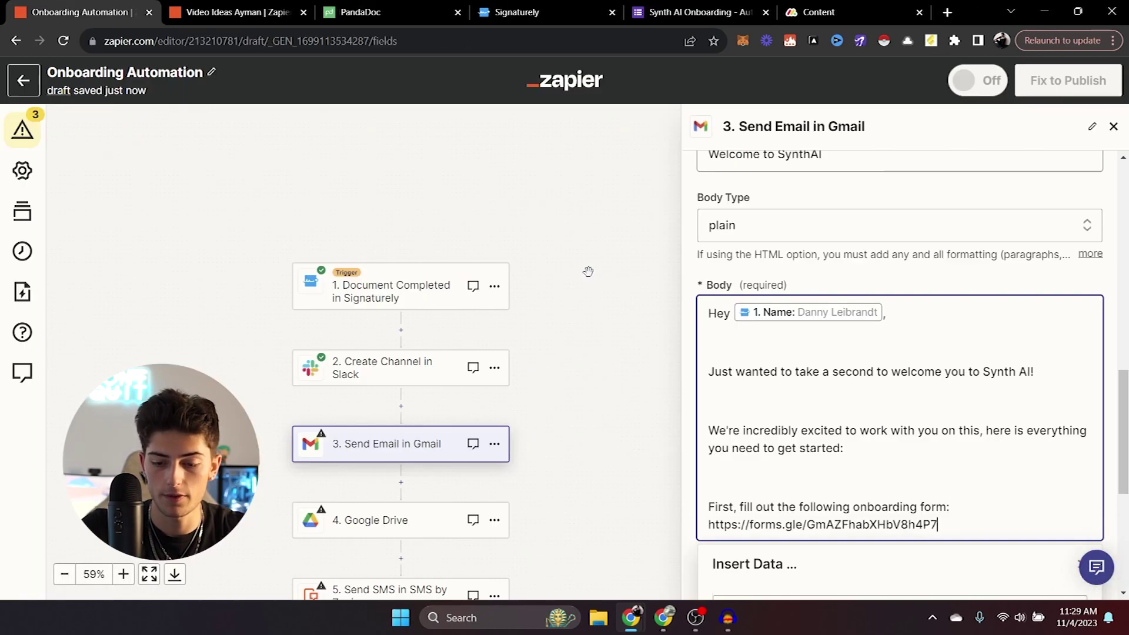
Add the Slack invite and calendly onboarding call lines, then 'Thanks so much,' and 'Looking forward to speaking!'.
{"action": "key", "text": "Return"}
{"action": "key", "text": "Return"}
{"action": "type", "text": "Second, be "}
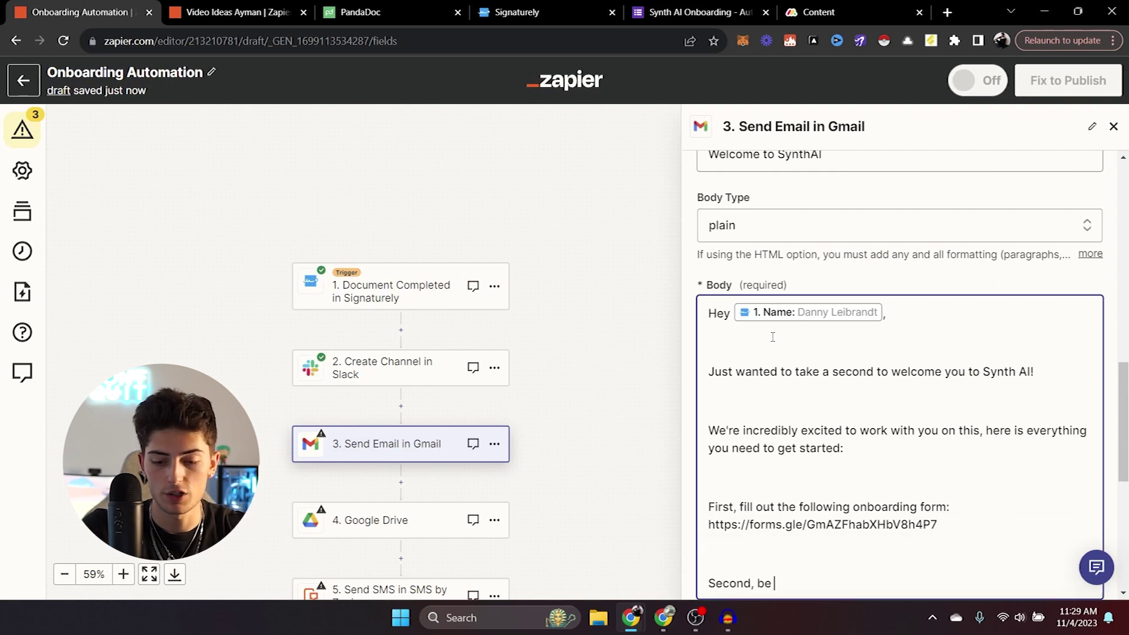
{"action": "type", "text": "sure to join our "}
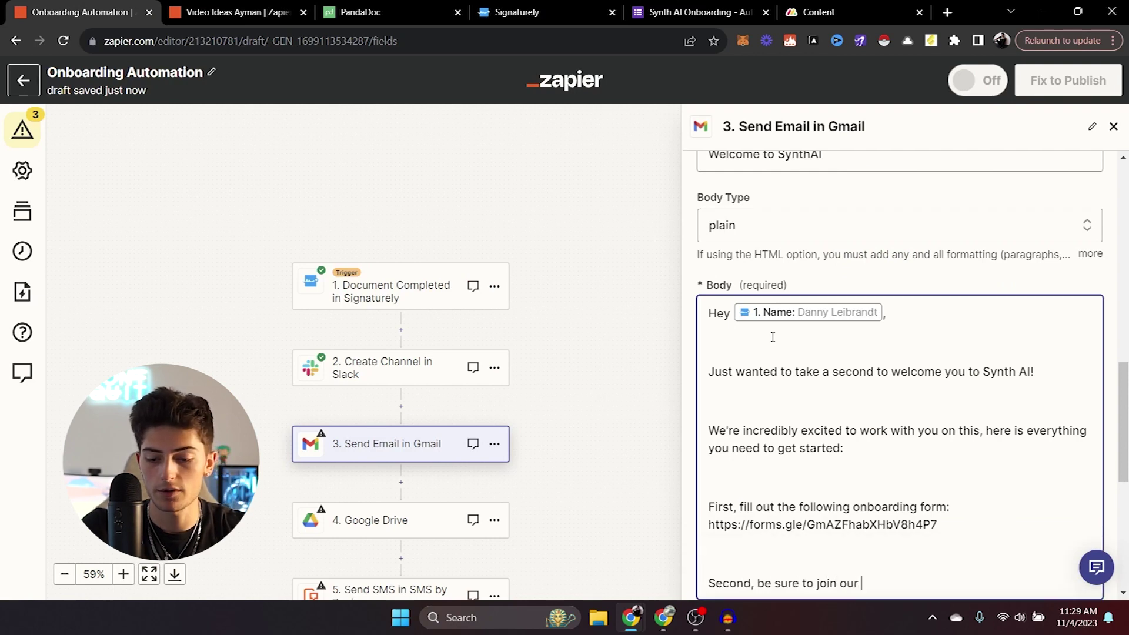
{"action": "type", "text": "private slack "}
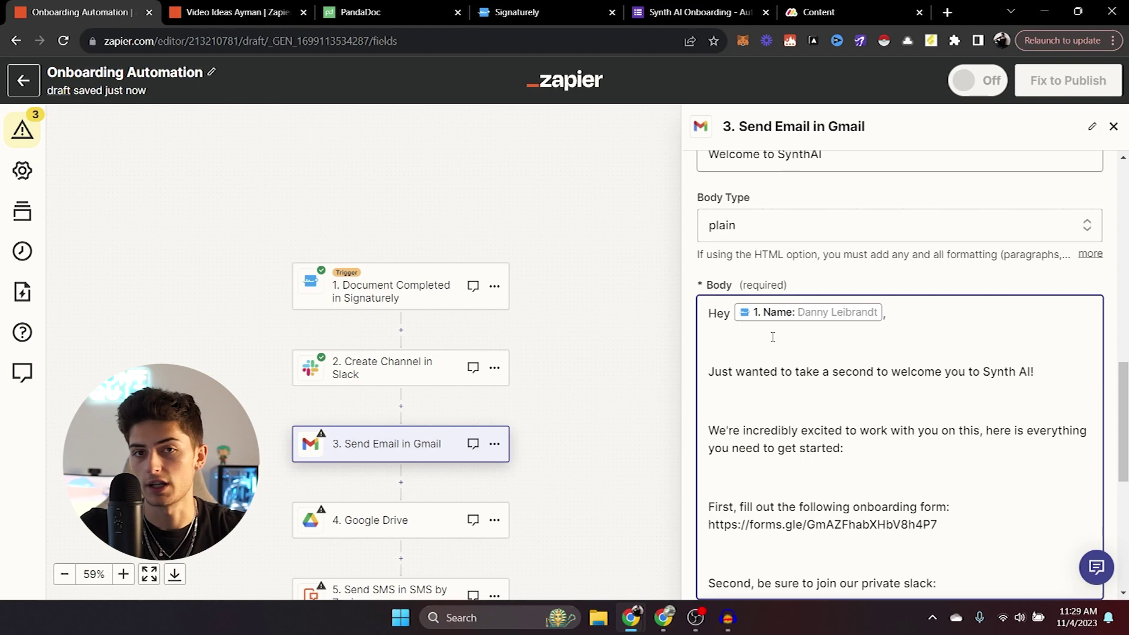
{"action": "type", "text": ": (slack invite)"}
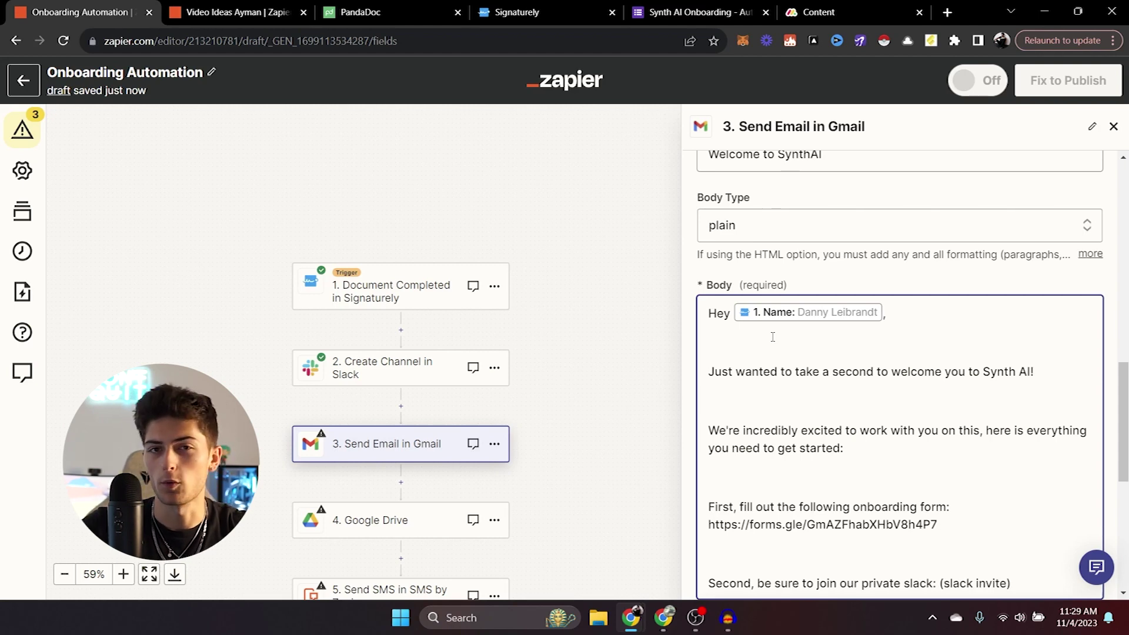
{"action": "left_click", "coordinate": [773, 337]}
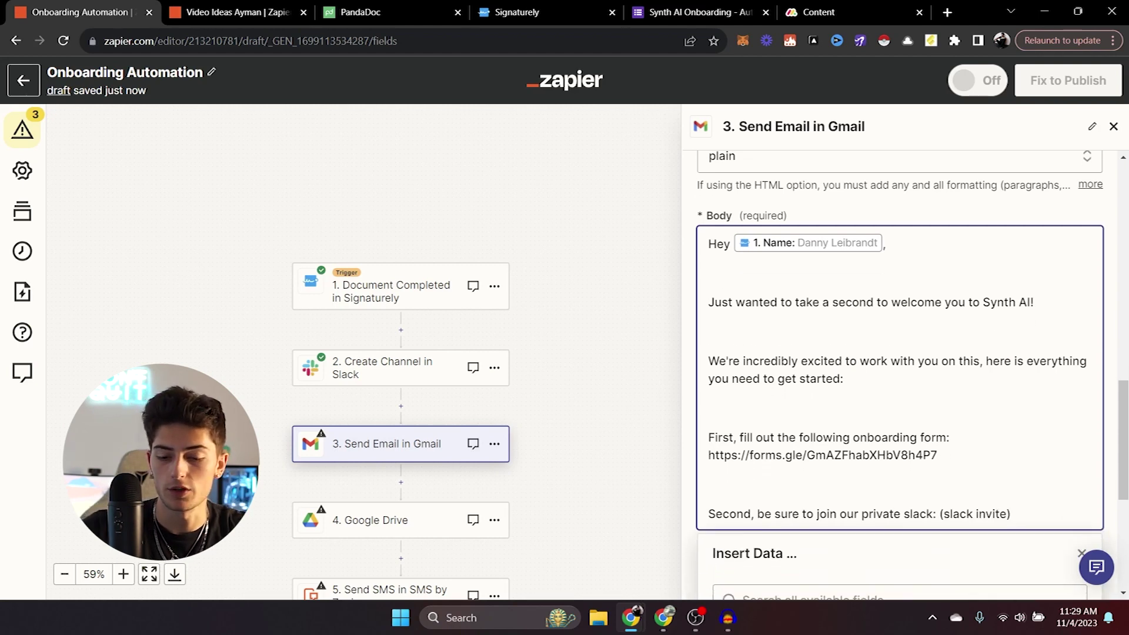
{"action": "key", "text": "Return"}
{"action": "key", "text": "Return"}
{"action": "type", "text": "Third, sche"}
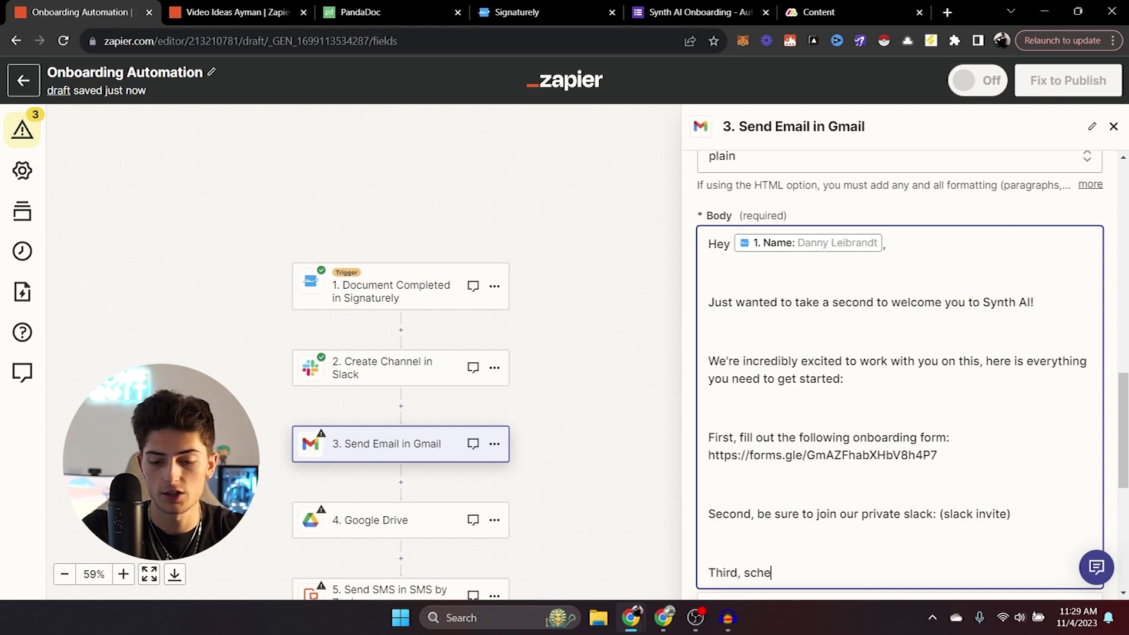
{"action": "type", "text": "dule your onboa"}
{"action": "key", "text": "BackSpace"}
{"action": "type", "text": "your onboardin"}
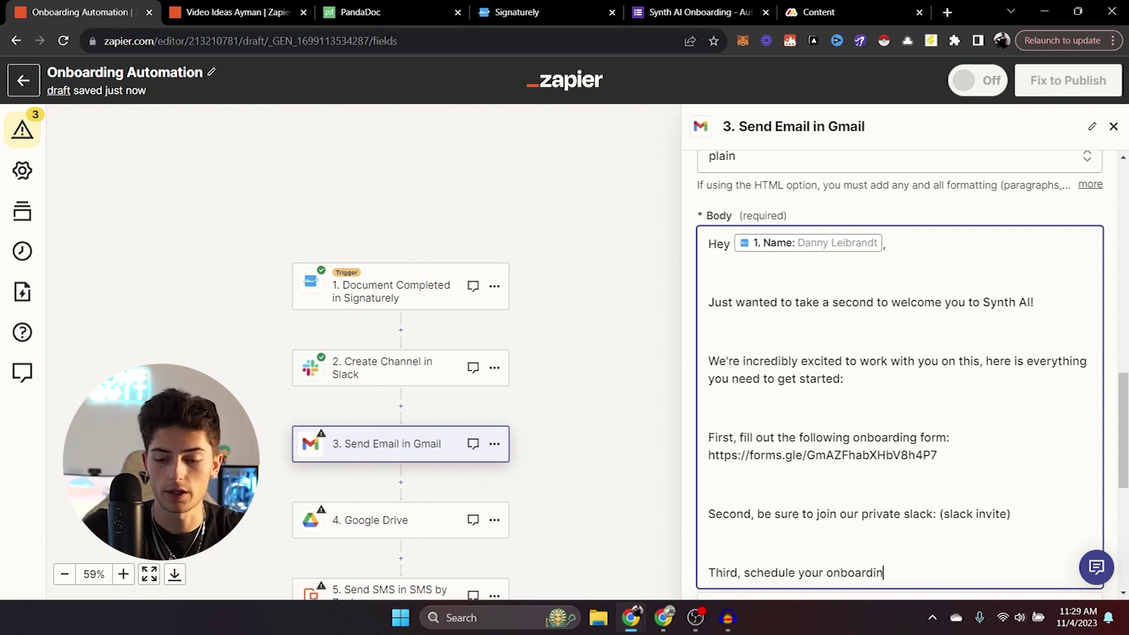
{"action": "type", "text": "g call here: (ca"}
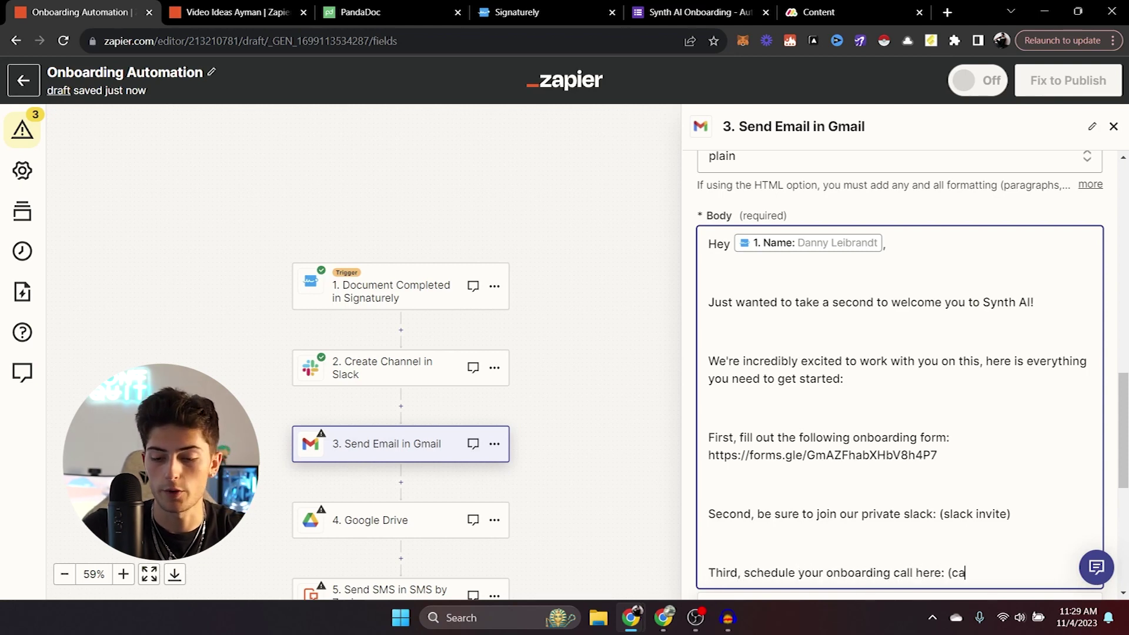
{"action": "type", "text": "lendly)"}
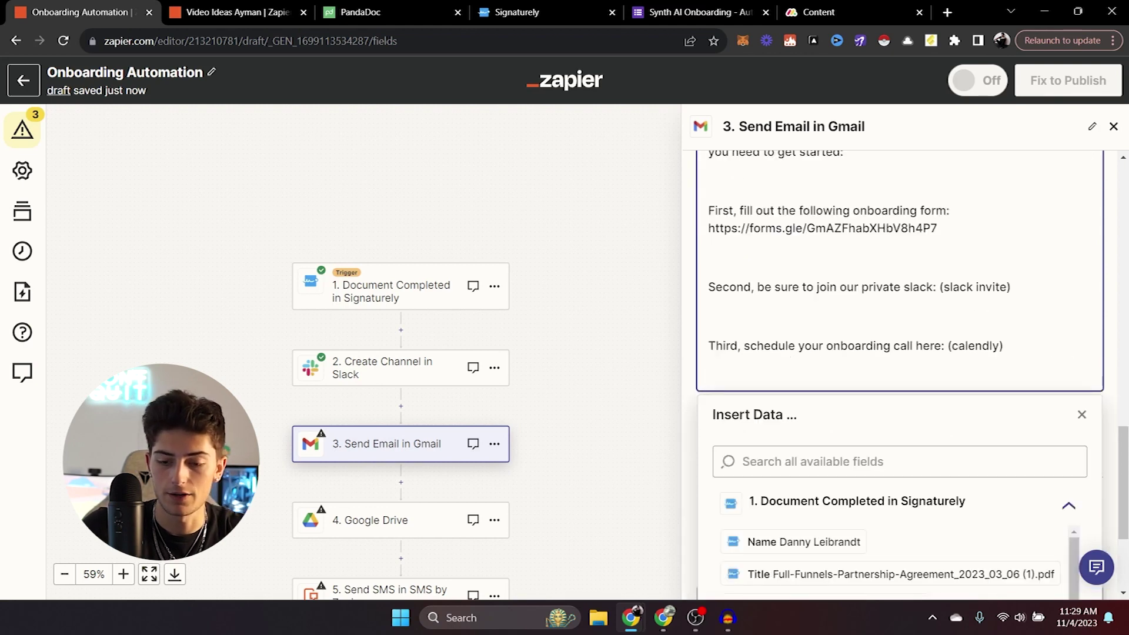
{"action": "key", "text": "Return"}
{"action": "key", "text": "Return"}
{"action": "type", "text": "Thanks so much,"}
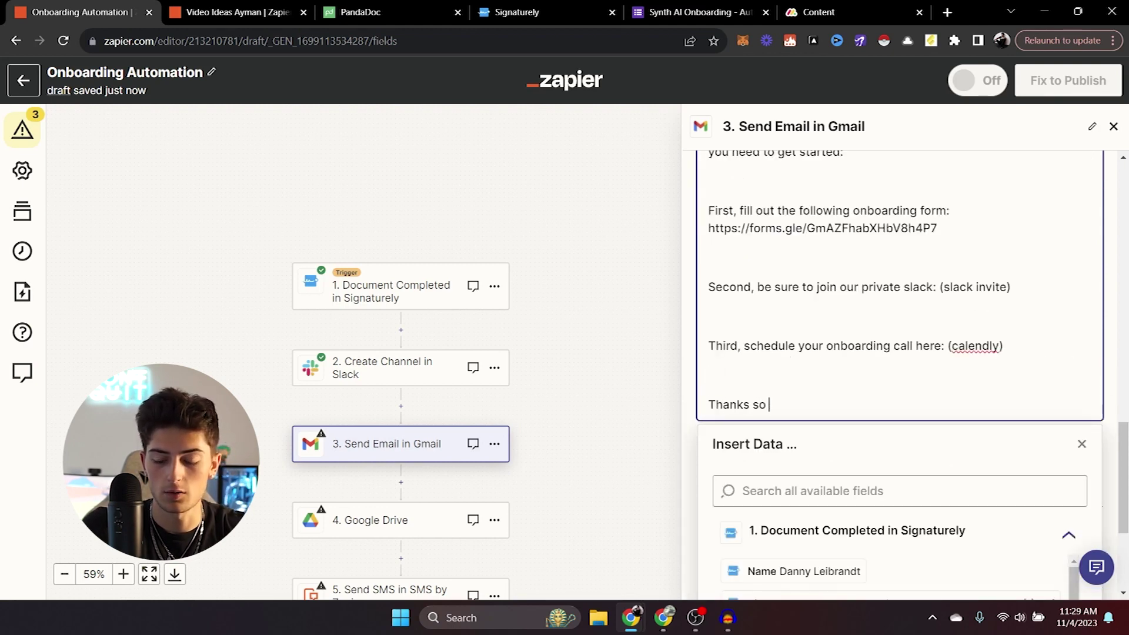
{"action": "key", "text": "Return"}
{"action": "key", "text": "Return"}
{"action": "type", "text": "Looking forward to speaking!"}
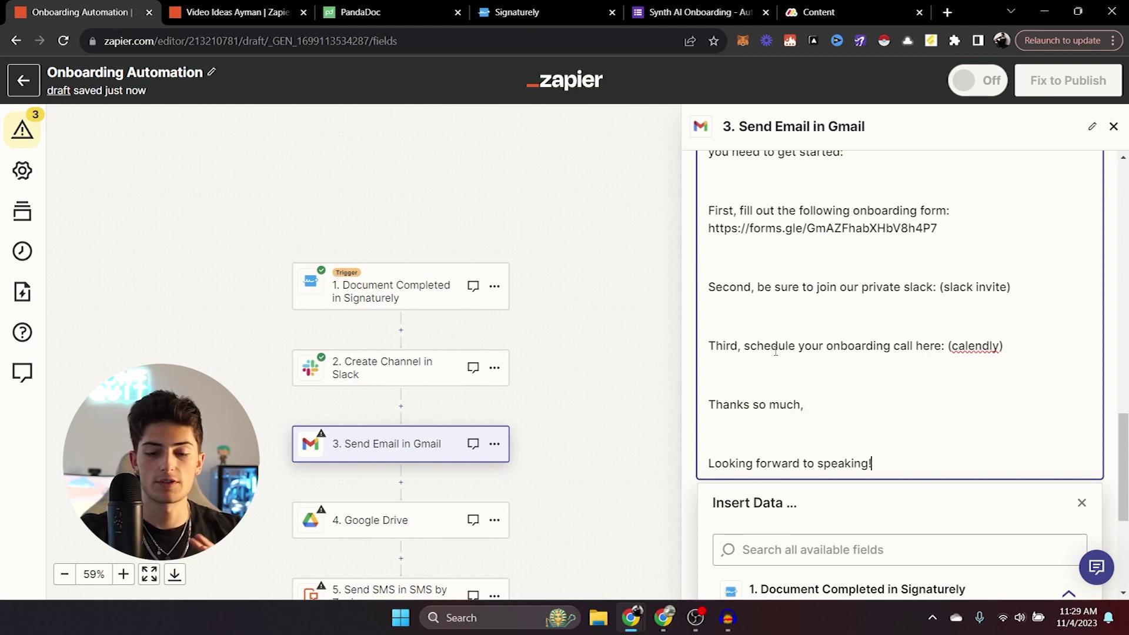
Finish the Send Email in Gmail step with its test skipped, then bring up step 4, Google Drive.
{"action": "left_click", "coordinate": [693, 398]}
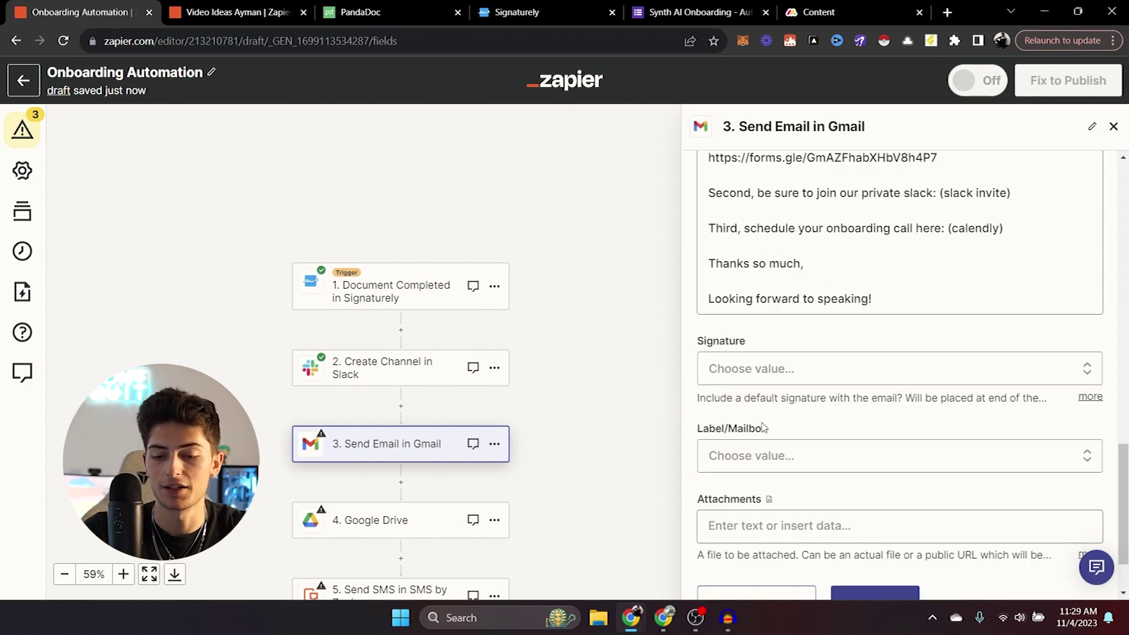
{"action": "left_click_drag", "start_coordinate": [1127, 486], "coordinate": [1127, 504]}
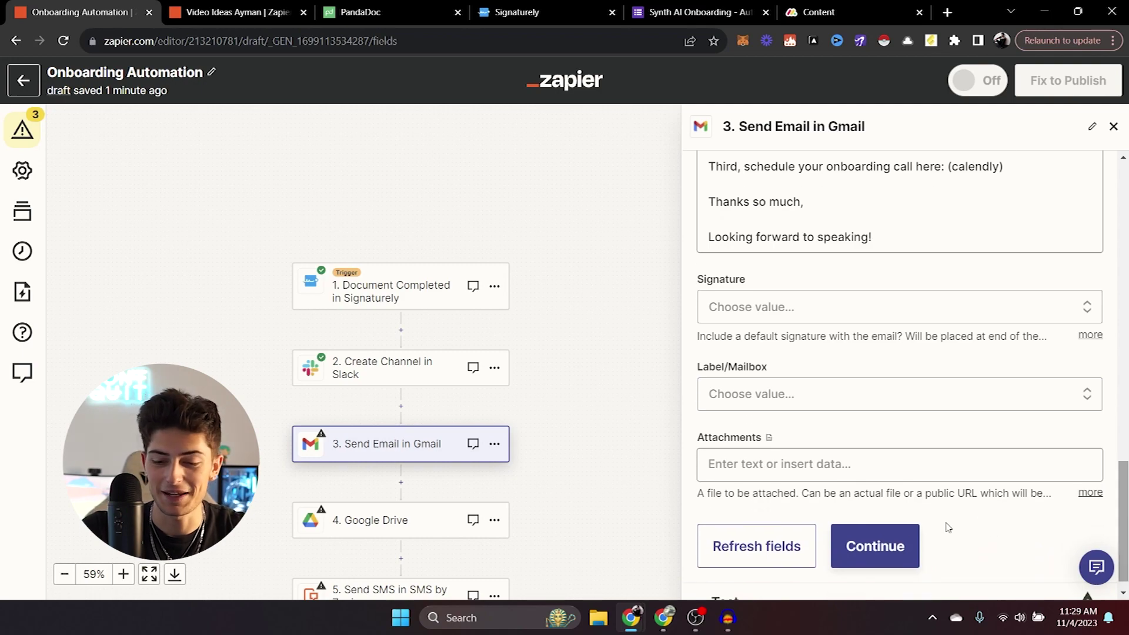
{"action": "left_click", "coordinate": [875, 546]}
{"action": "left_click", "coordinate": [726, 563]}
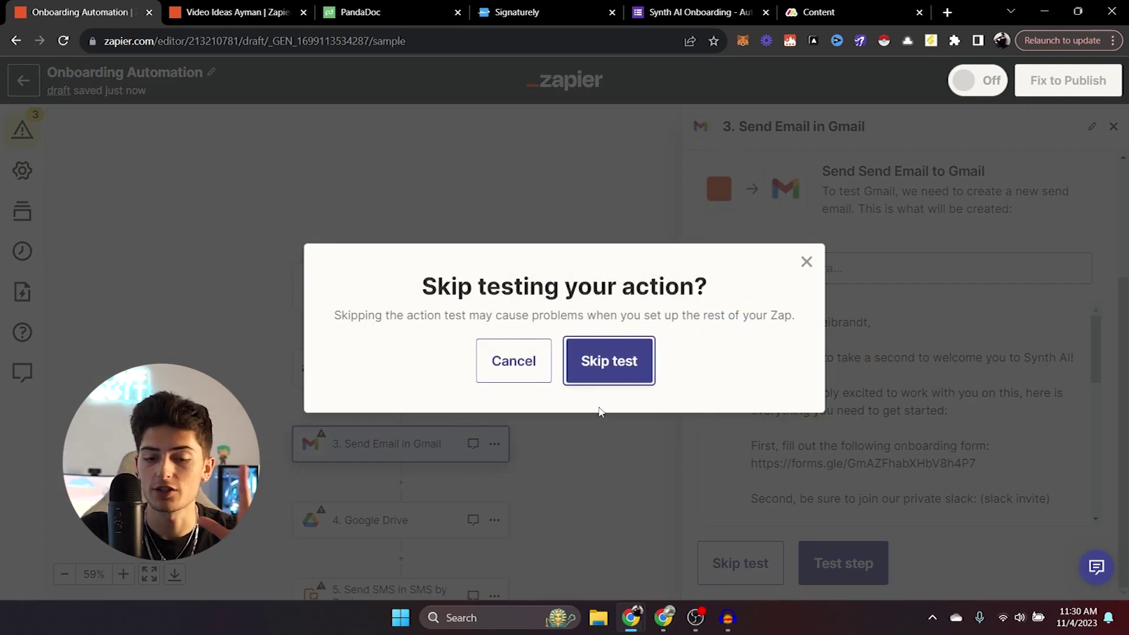
{"action": "left_click", "coordinate": [605, 362]}
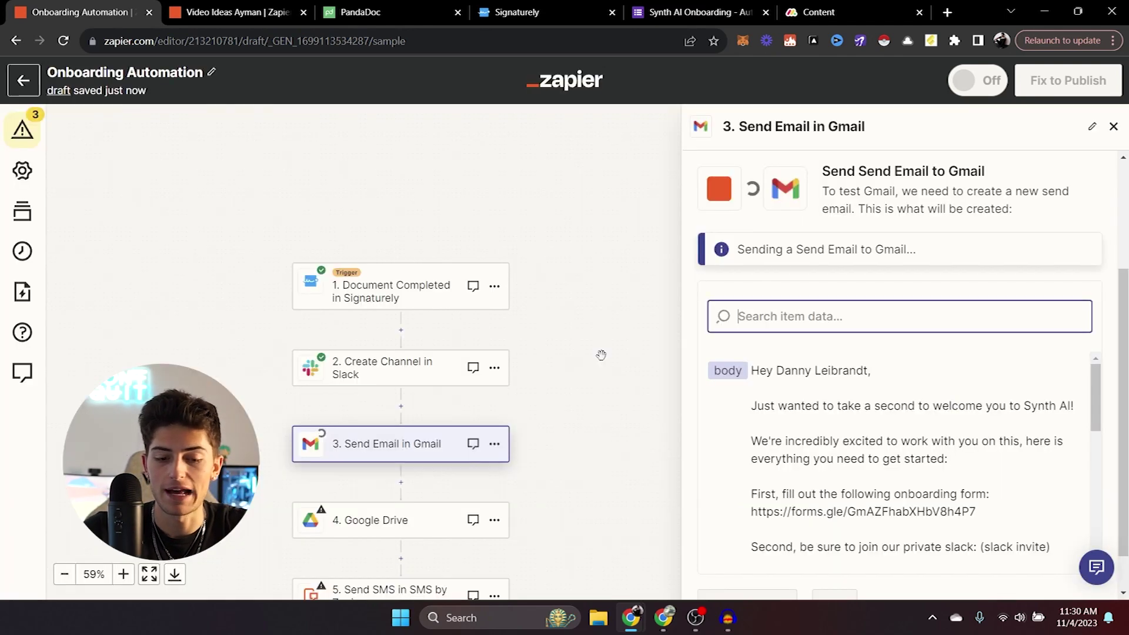
{"action": "left_click", "coordinate": [384, 519]}
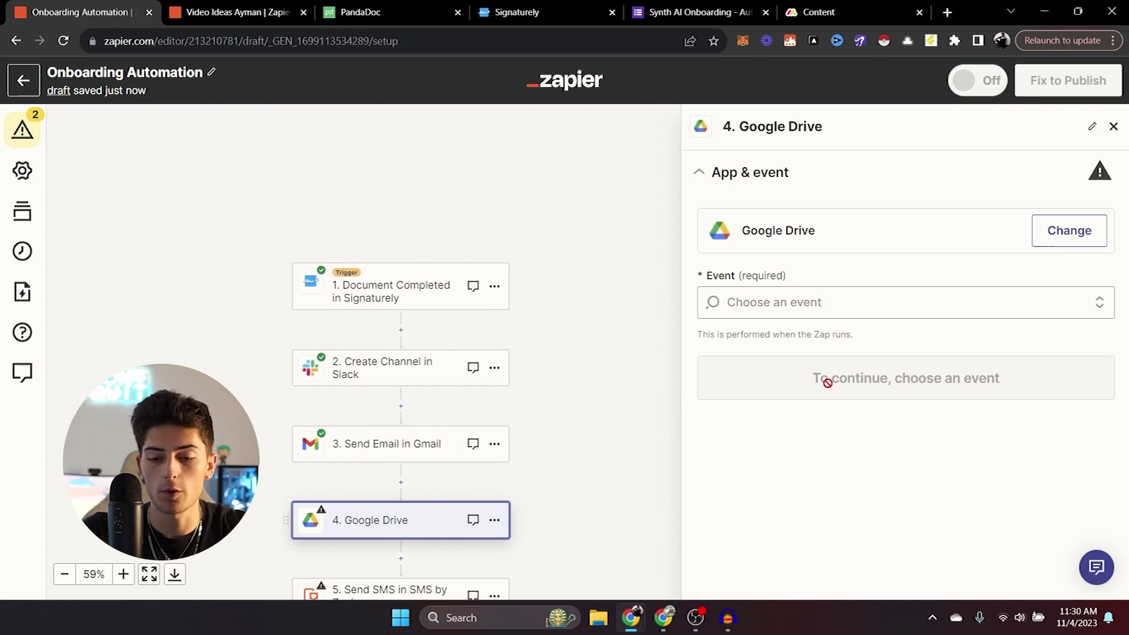
Set the Google Drive event to Create Folder, confirm the account, and choose My Google Drive.
{"action": "left_click", "coordinate": [805, 298]}
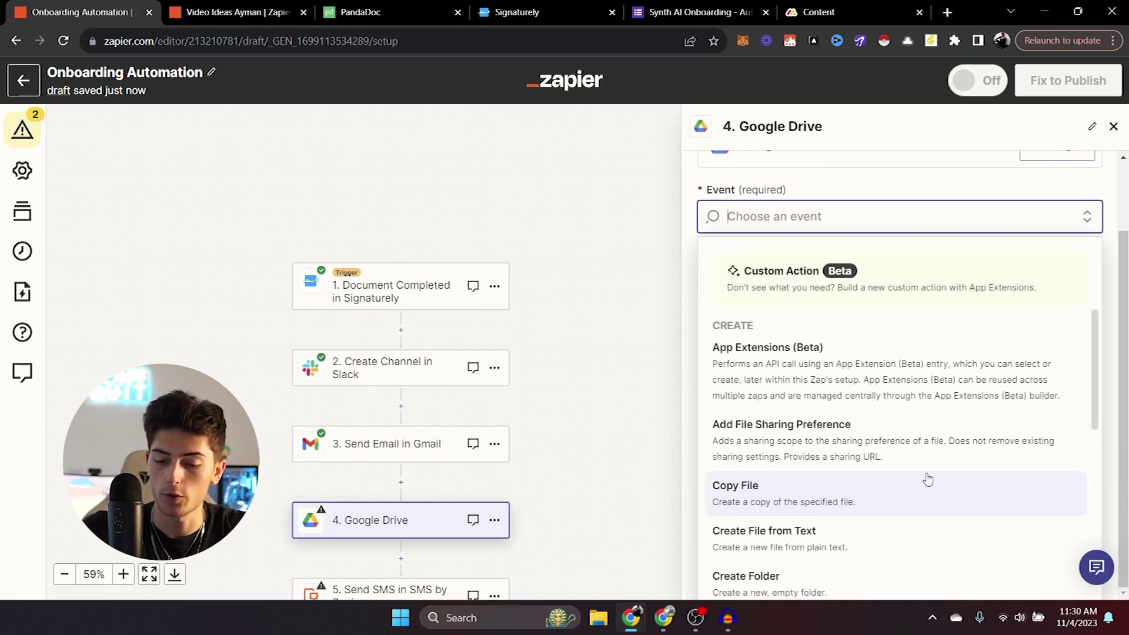
{"action": "left_click", "coordinate": [750, 593]}
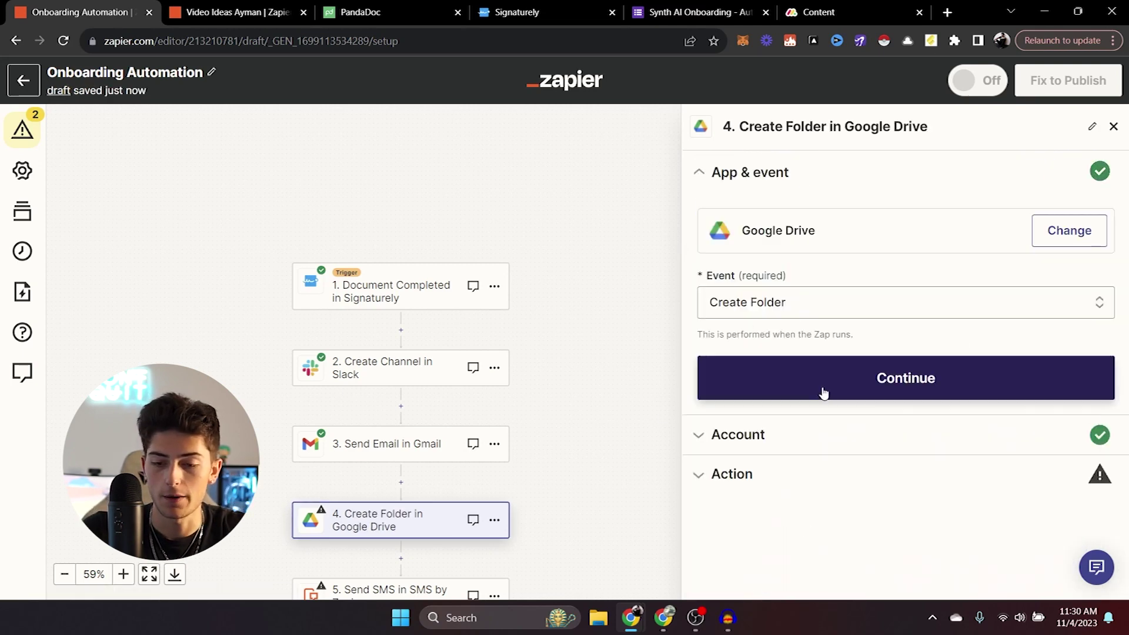
{"action": "left_click", "coordinate": [823, 392]}
{"action": "left_click", "coordinate": [767, 391]}
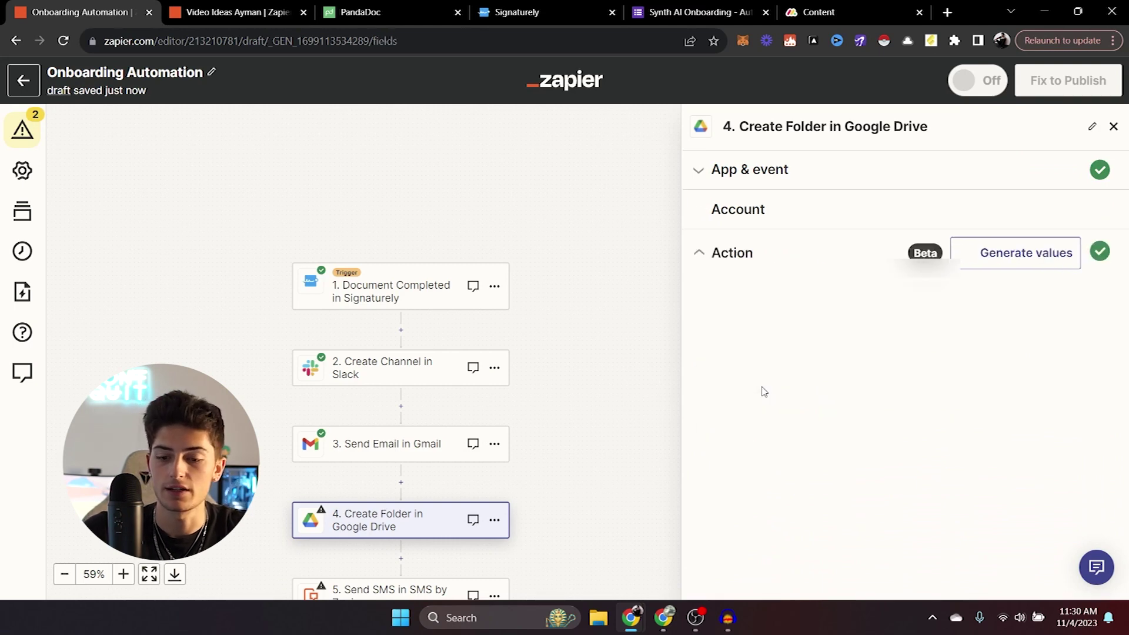
{"action": "left_click", "coordinate": [817, 328]}
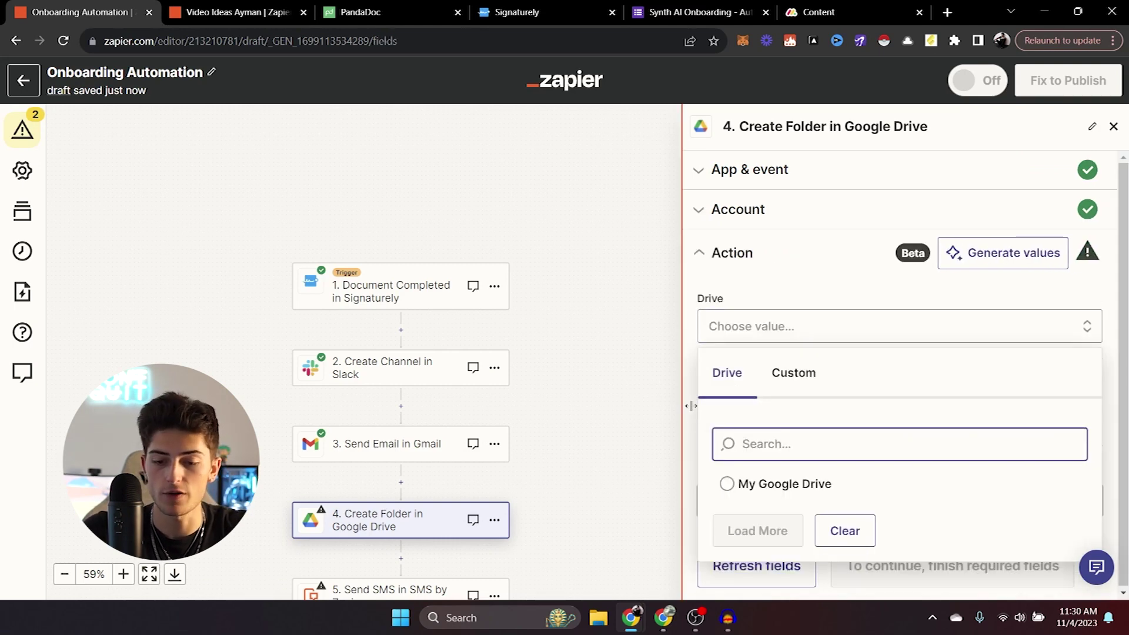
{"action": "left_click", "coordinate": [728, 481]}
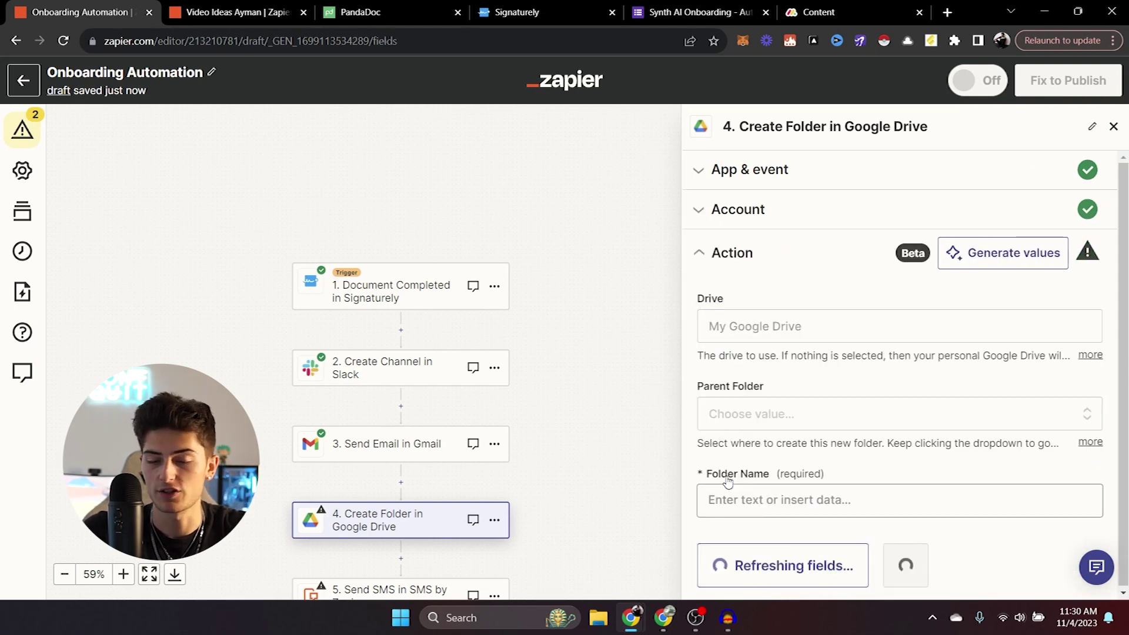
Put the folder in Content, named with the signer's Name plus 'AI & Automations', skipping its test.
{"action": "left_click", "coordinate": [821, 422]}
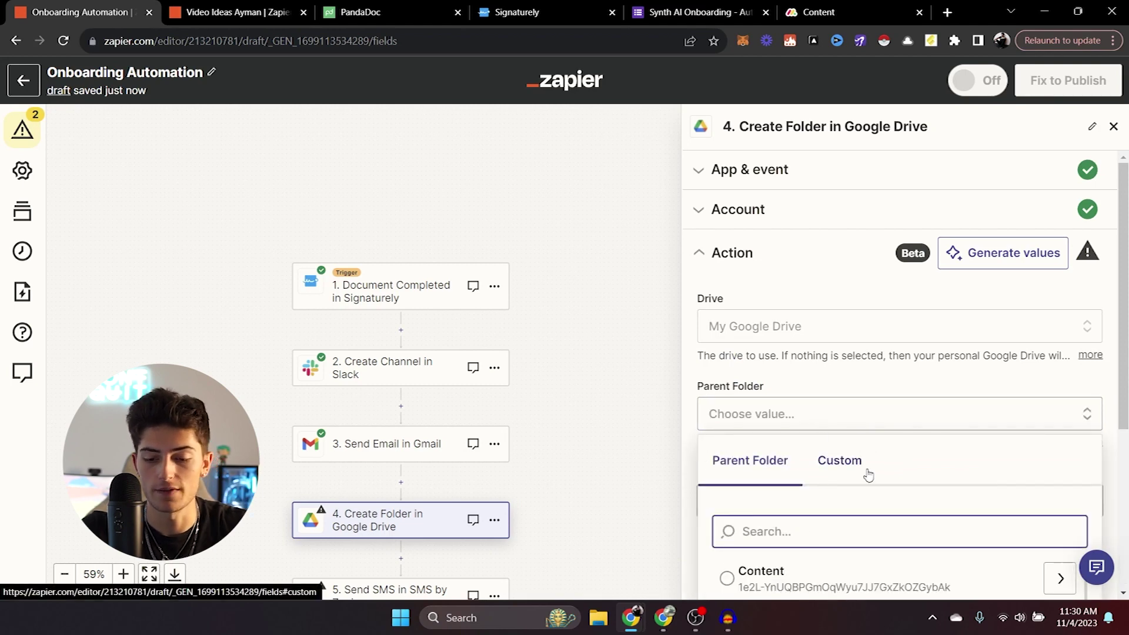
{"action": "scroll", "coordinate": [868, 475], "scroll_direction": "down", "scroll_amount": 4}
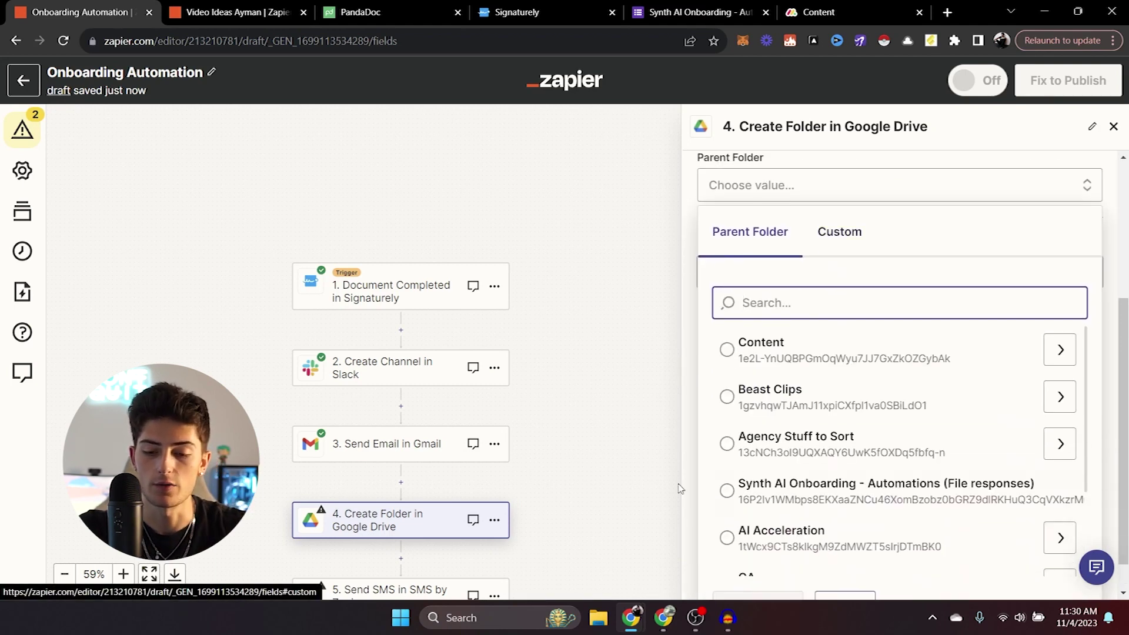
{"action": "left_click", "coordinate": [765, 350]}
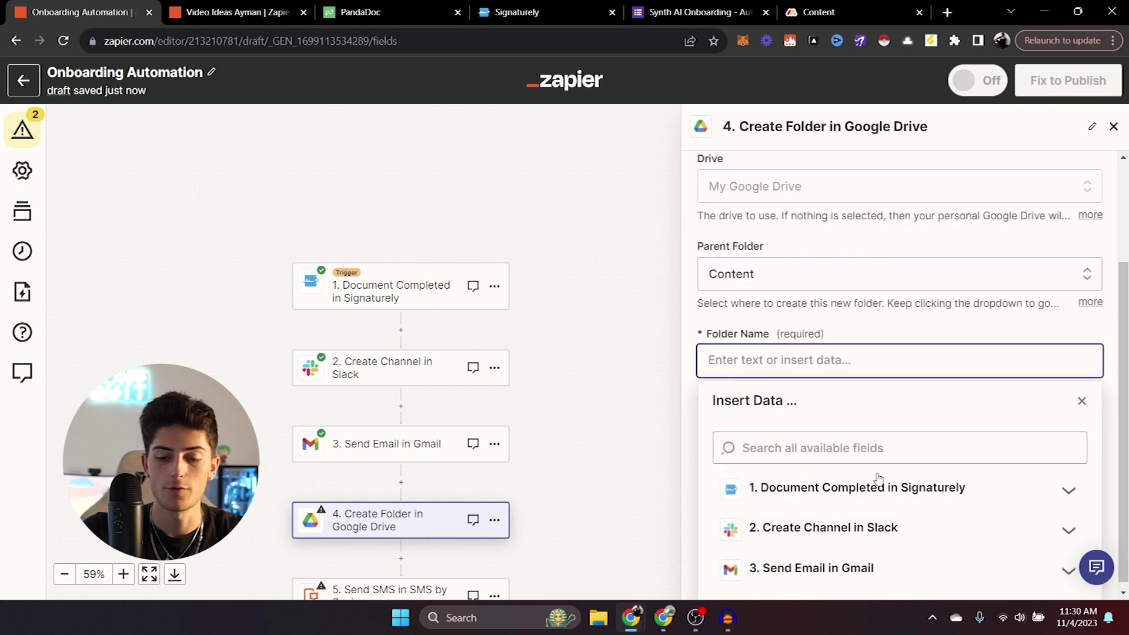
{"action": "left_click", "coordinate": [877, 485]}
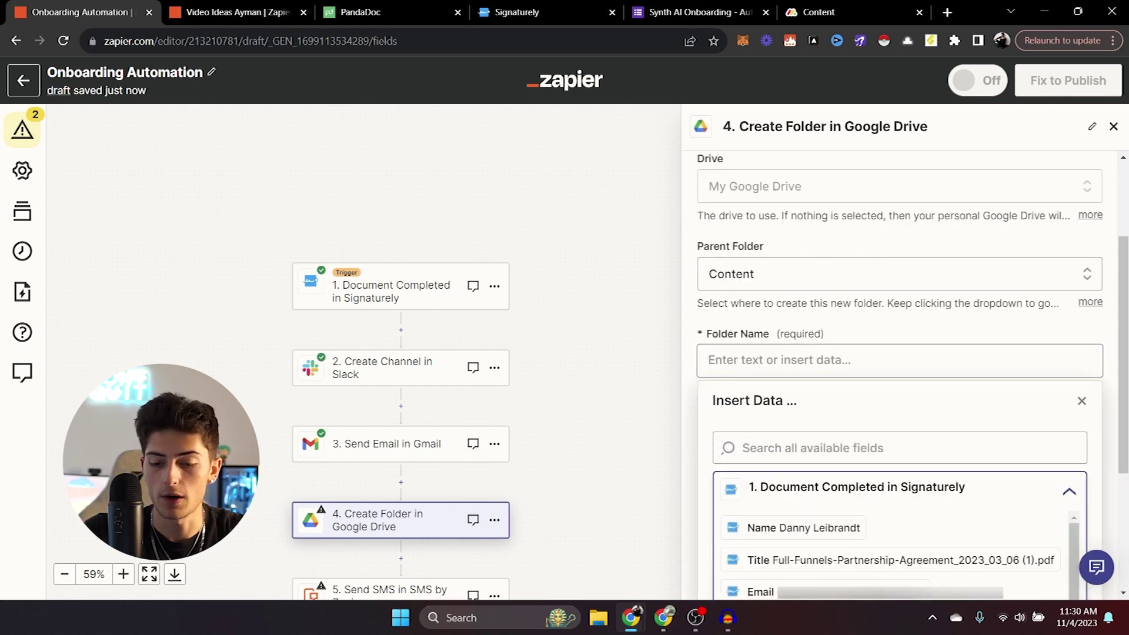
{"action": "left_click", "coordinate": [854, 526]}
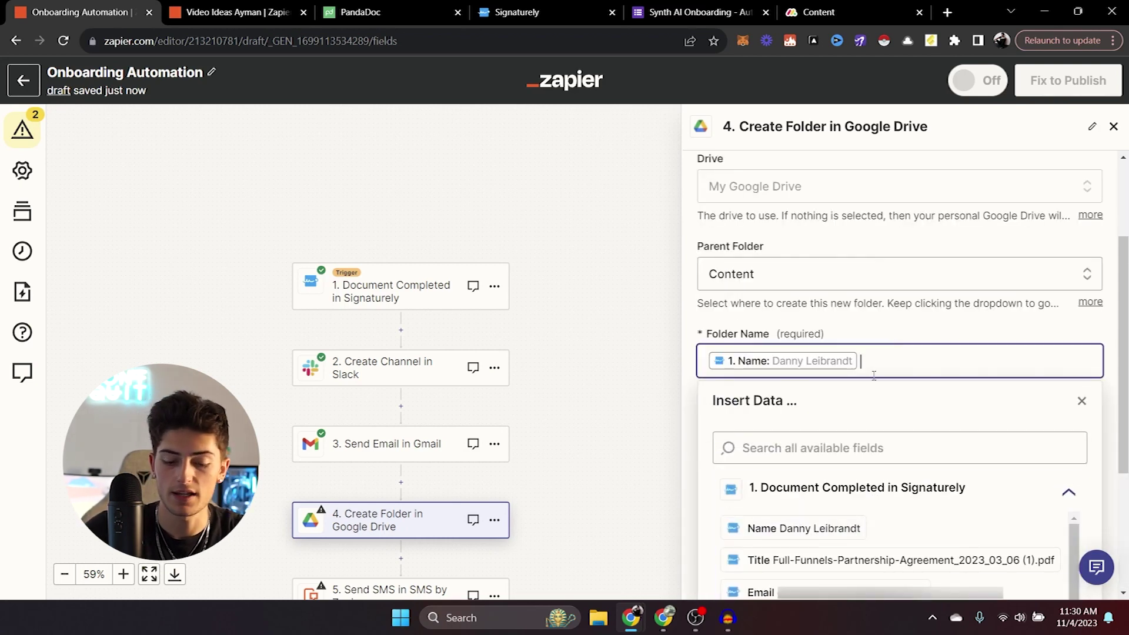
{"action": "type", "text": "AI & A"}
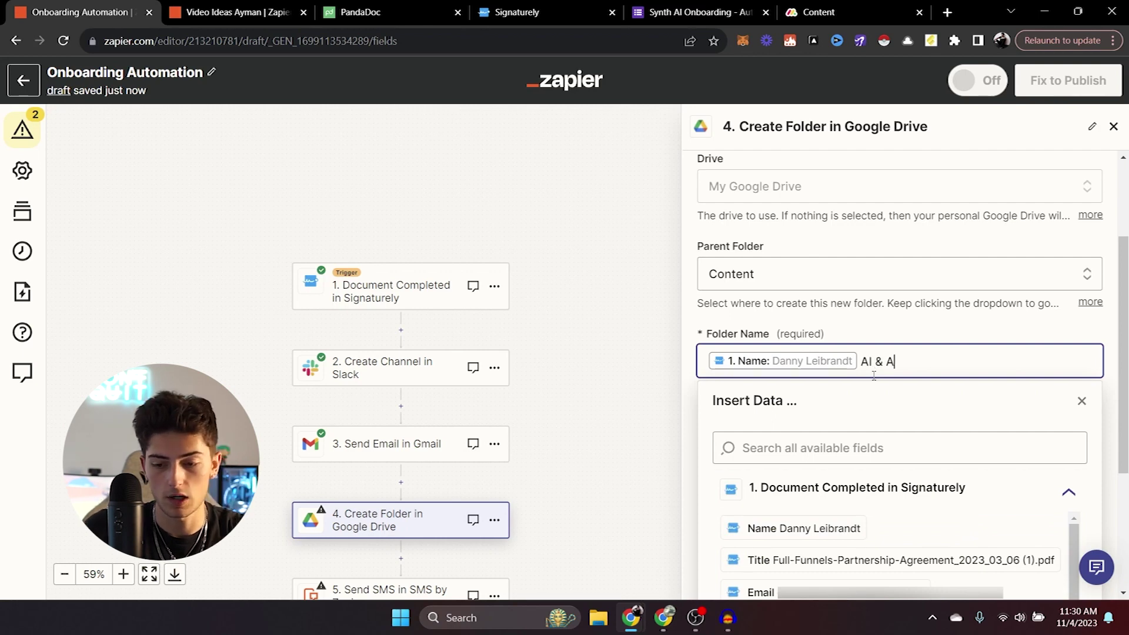
{"action": "type", "text": "utomations"}
{"action": "left_click", "coordinate": [756, 314]}
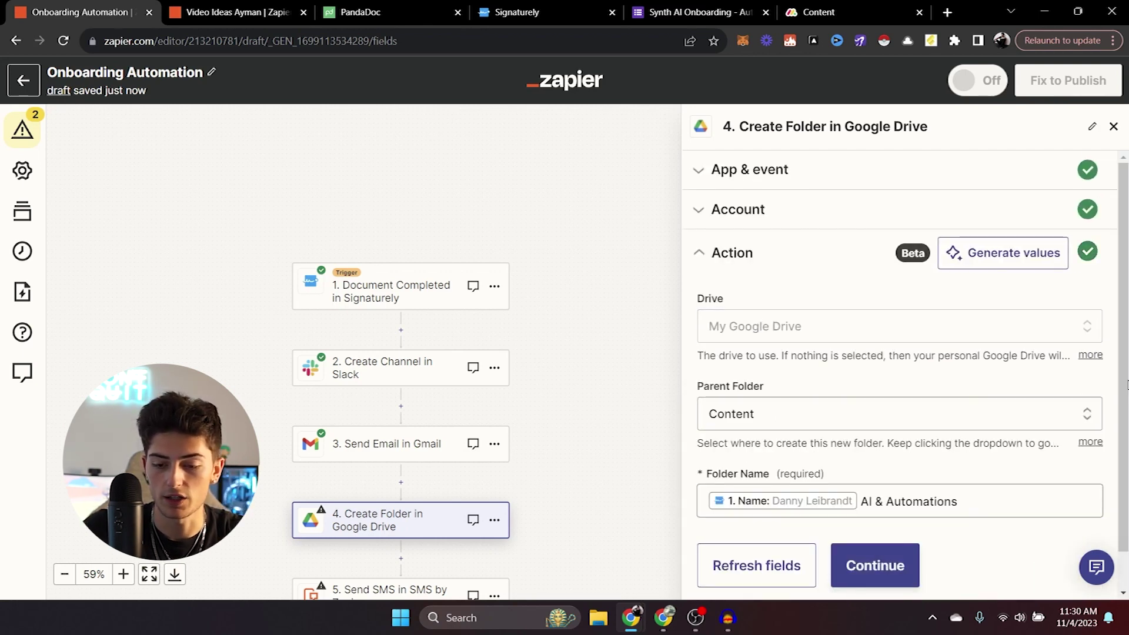
{"action": "left_click", "coordinate": [878, 536]}
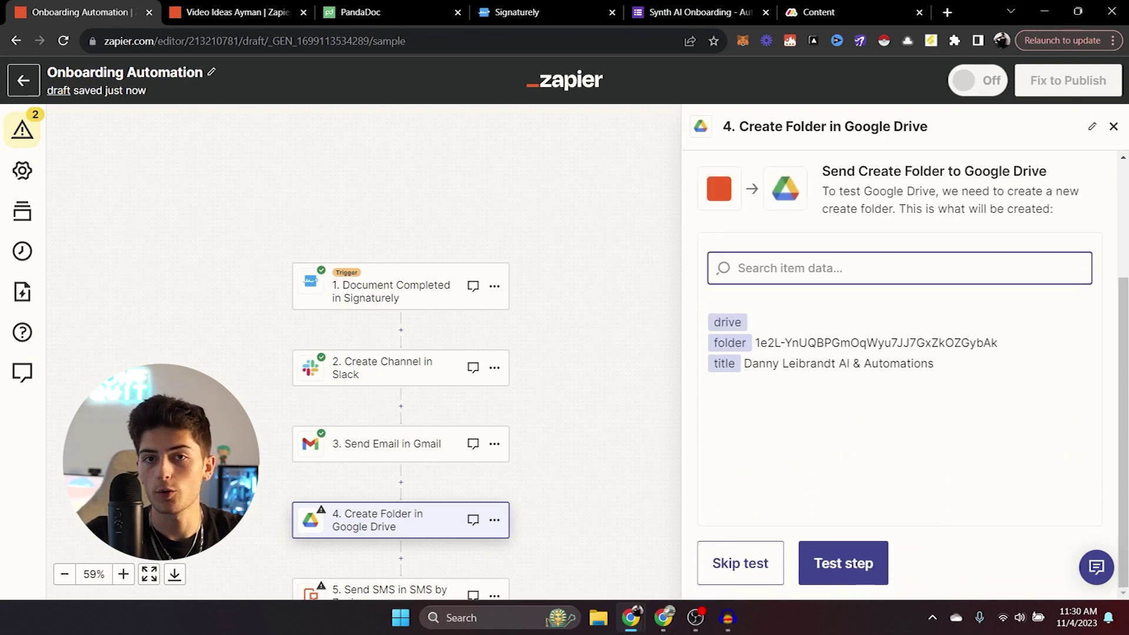
{"action": "left_click", "coordinate": [756, 566]}
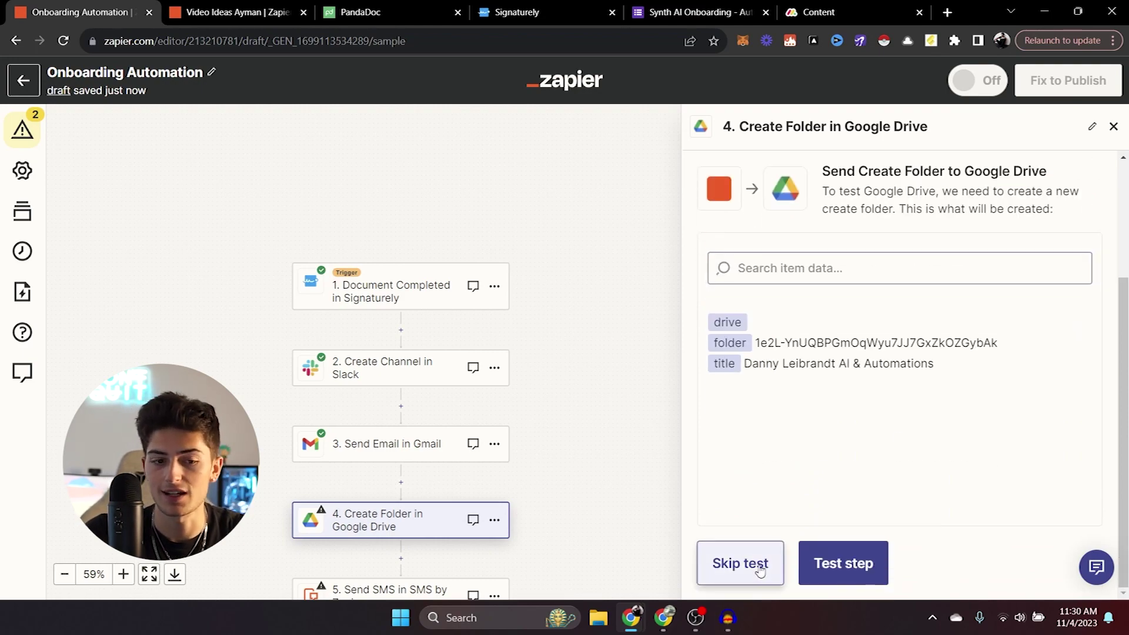
Confirm skipping the folder test and pick a From Number for the Send SMS step.
{"action": "left_click", "coordinate": [592, 362]}
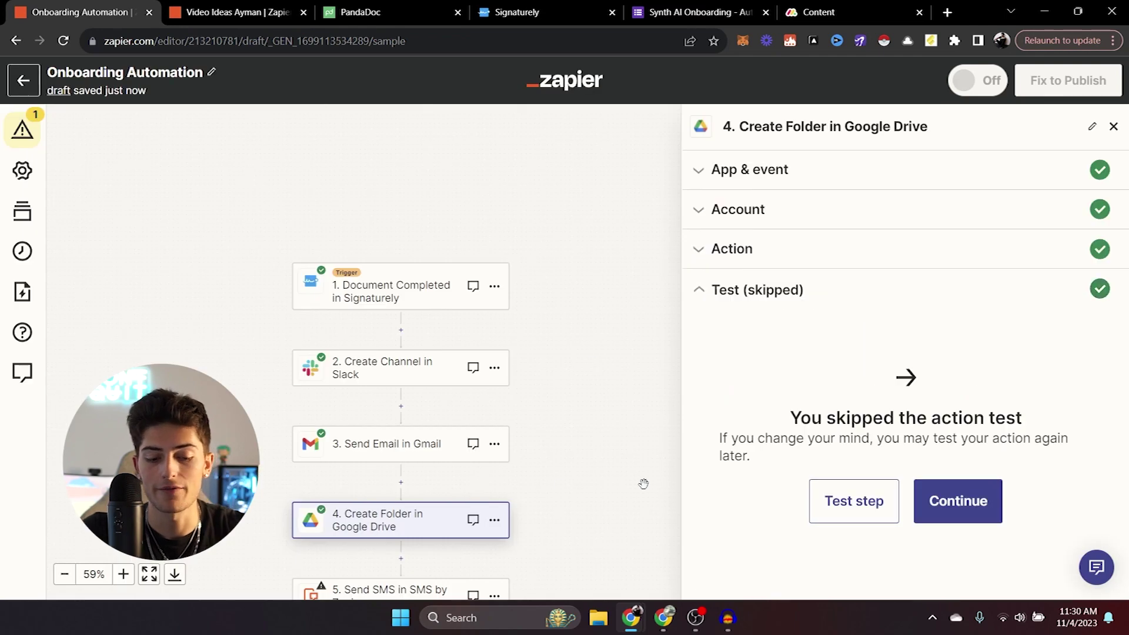
{"action": "left_click", "coordinate": [442, 403]}
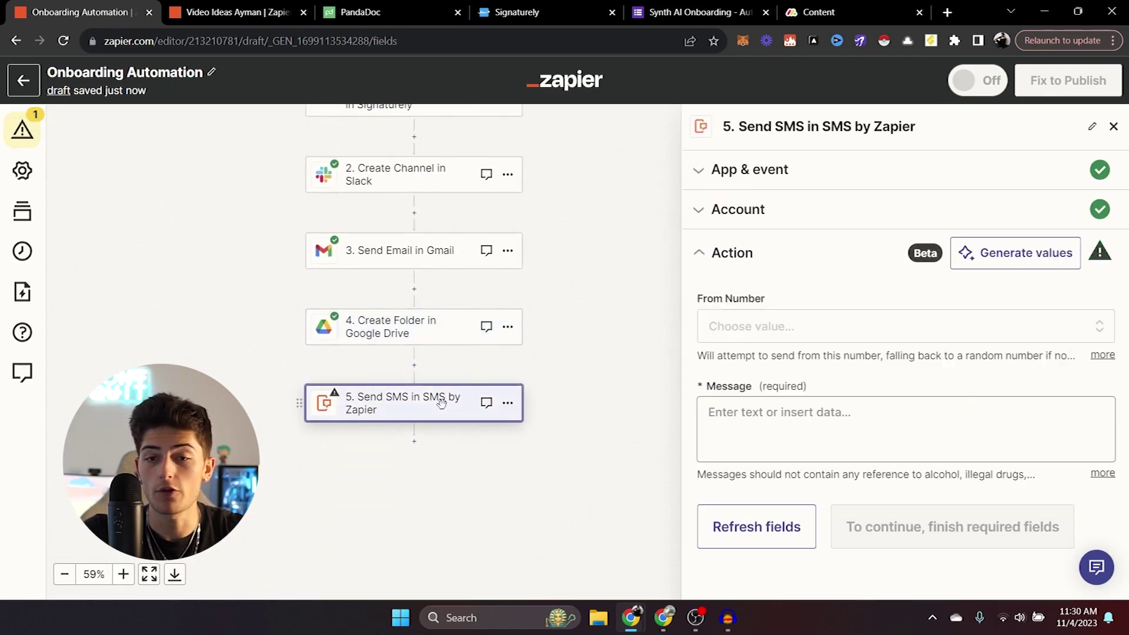
{"action": "left_click", "coordinate": [743, 327]}
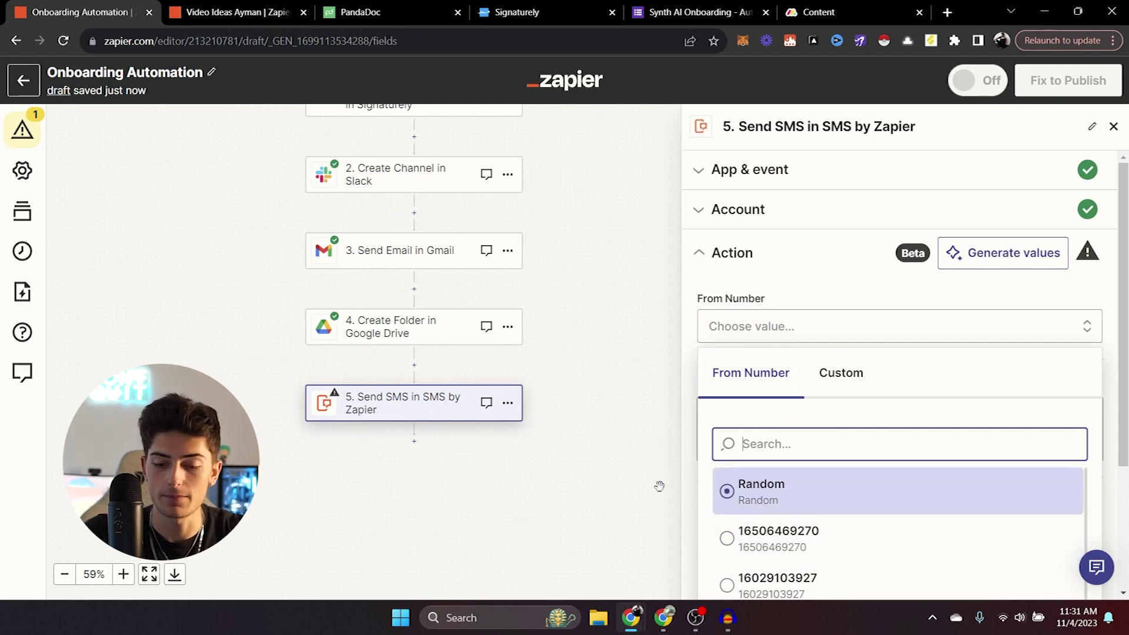
{"action": "left_click", "coordinate": [740, 547]}
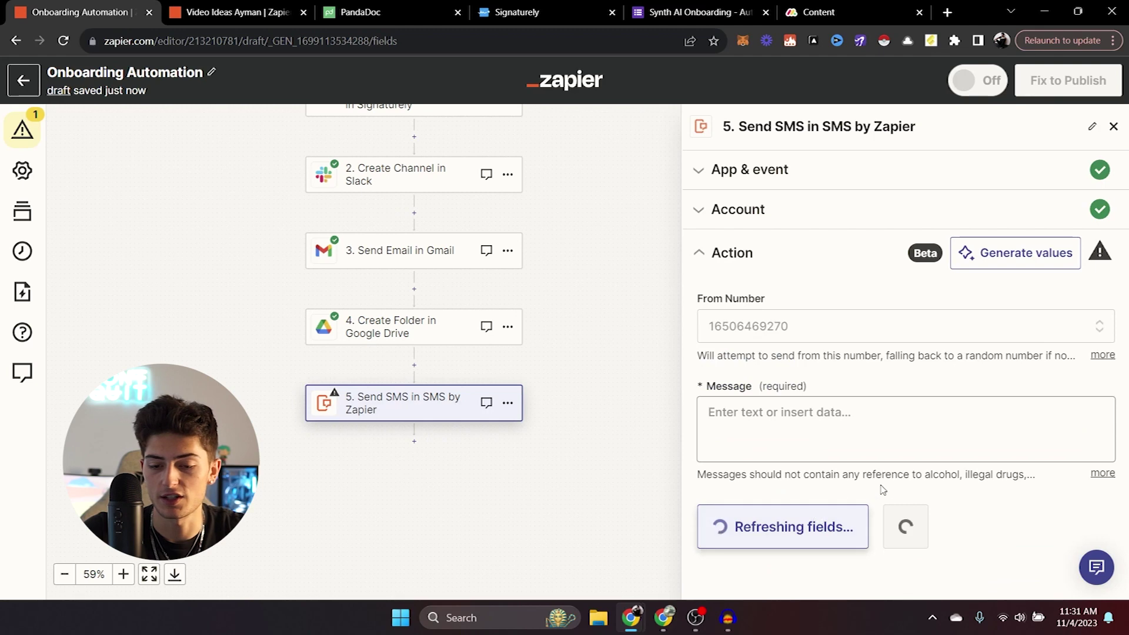
Write the SMS saying the signer's Name has been sent the onboarding information, ending 'Be on the lookout for that'.
{"action": "left_click", "coordinate": [829, 416]}
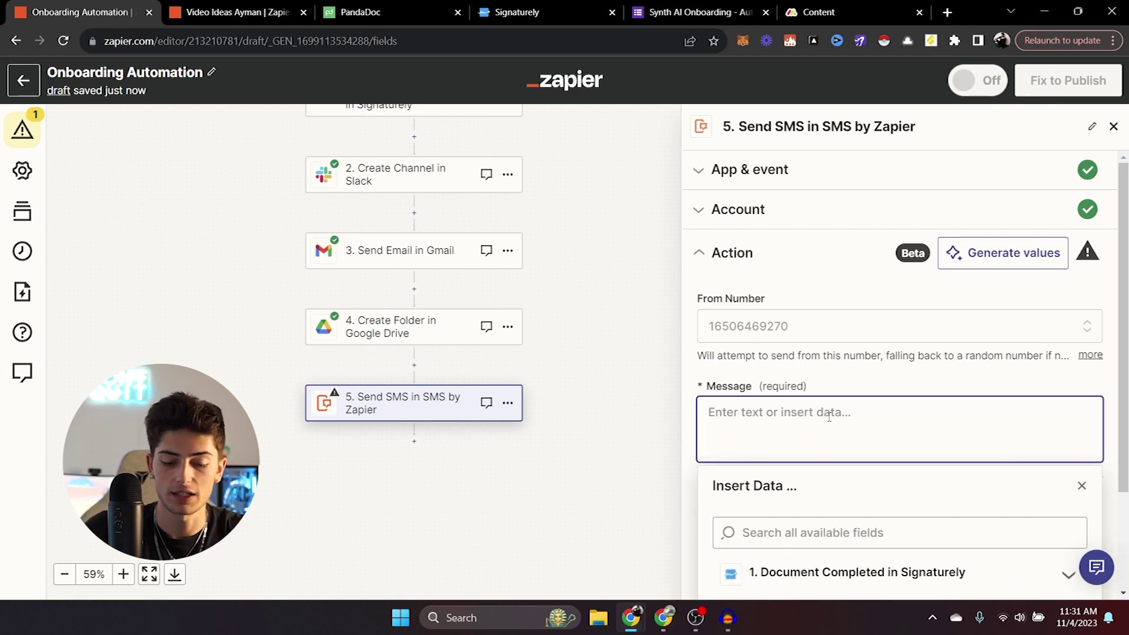
{"action": "type", "text": "Hey Sean! Just wante"}
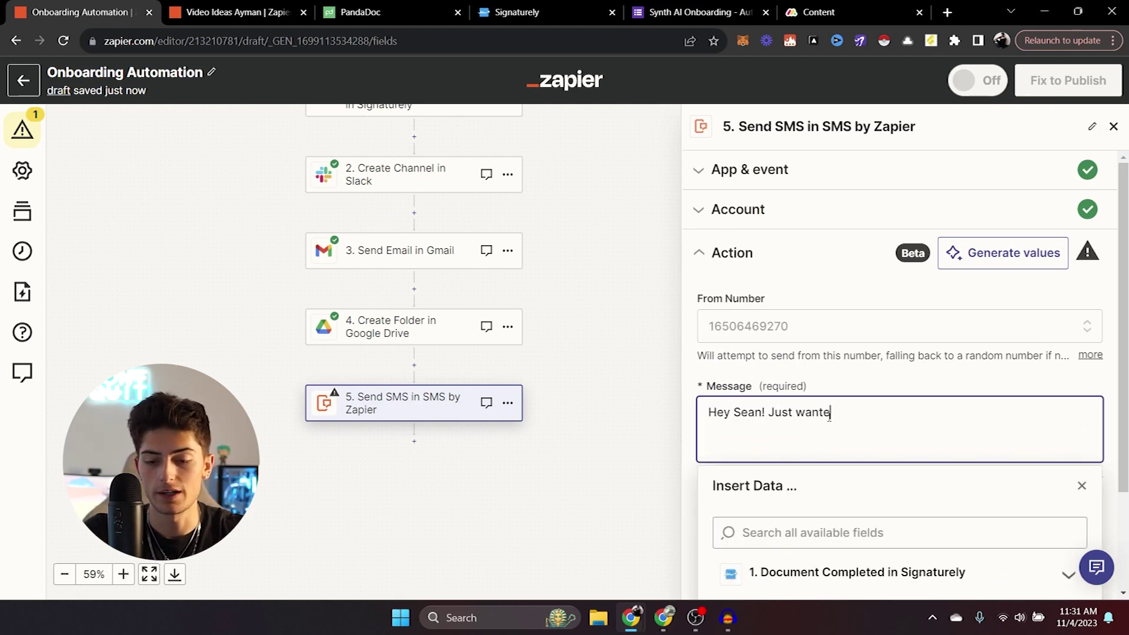
{"action": "type", "text": "d to let you know th"}
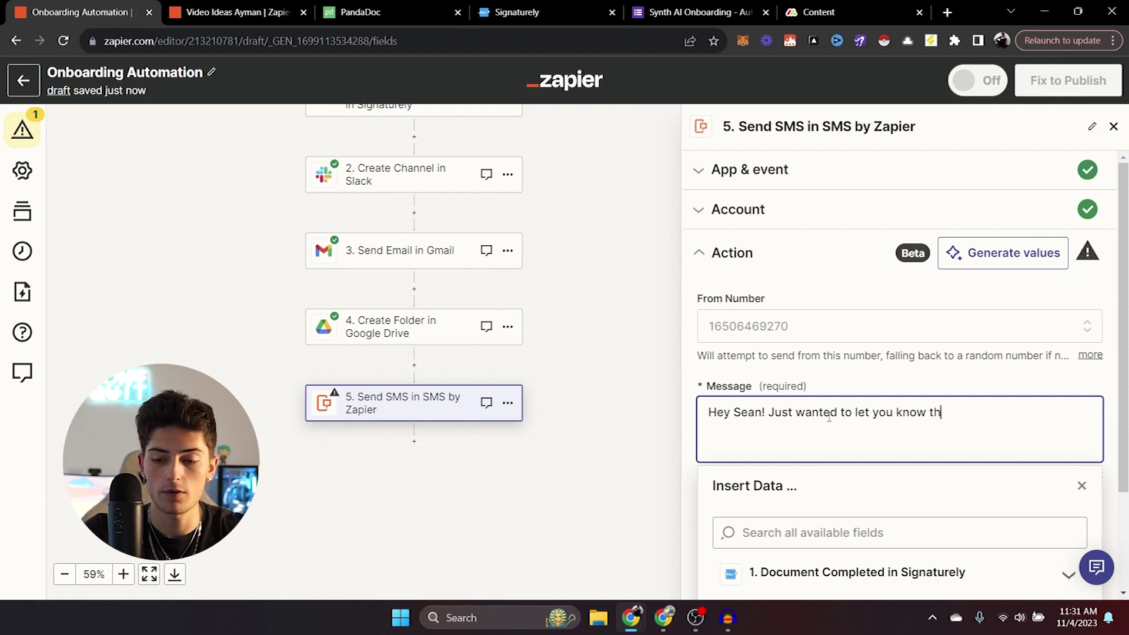
{"action": "type", "text": "at"}
{"action": "left_click", "coordinate": [933, 570]}
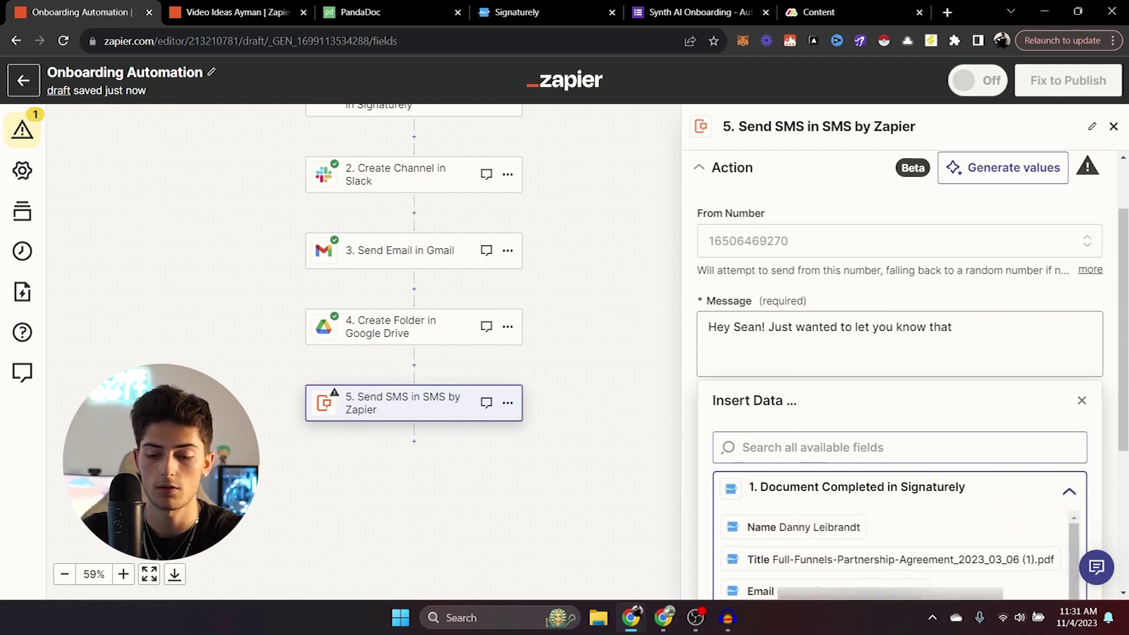
{"action": "left_click", "coordinate": [794, 513]}
{"action": "type", "text": "has been s"}
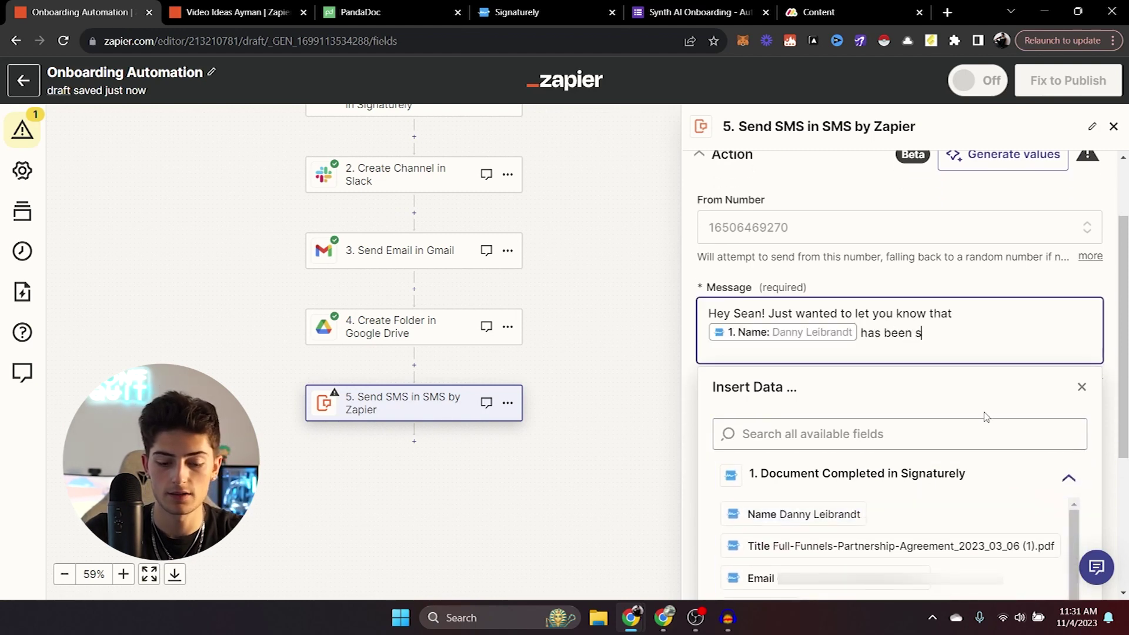
{"action": "type", "text": "ent the onboarding informa"}
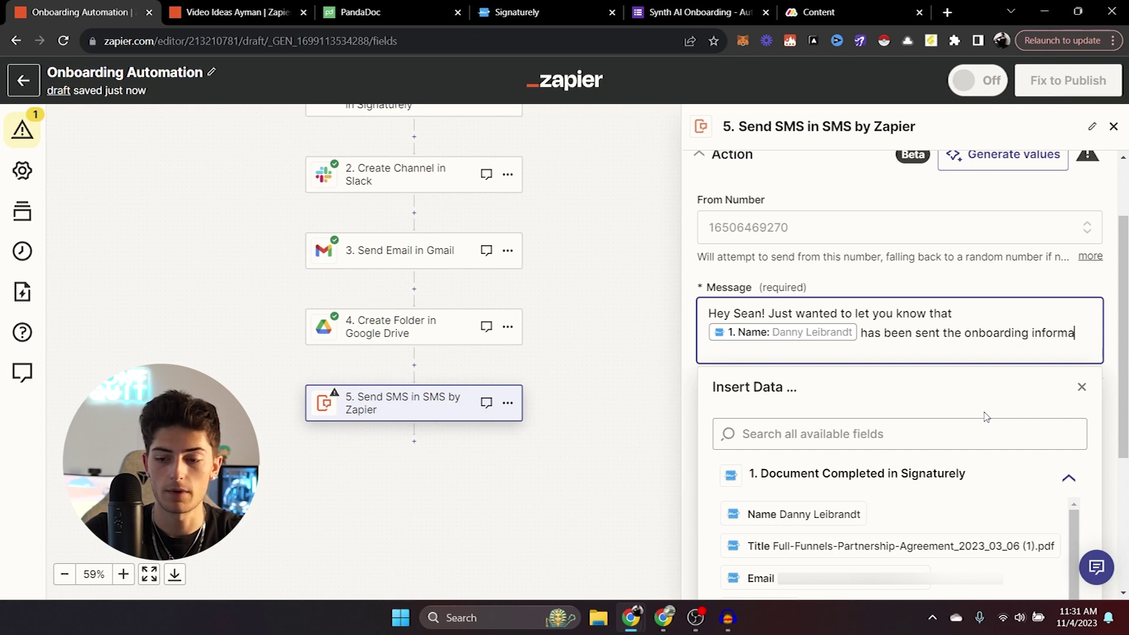
{"action": "type", "text": "tion."}
{"action": "key", "text": "Return"}
{"action": "key", "text": "Return"}
{"action": "key", "text": "Return"}
{"action": "type", "text": "Be on the loo"}
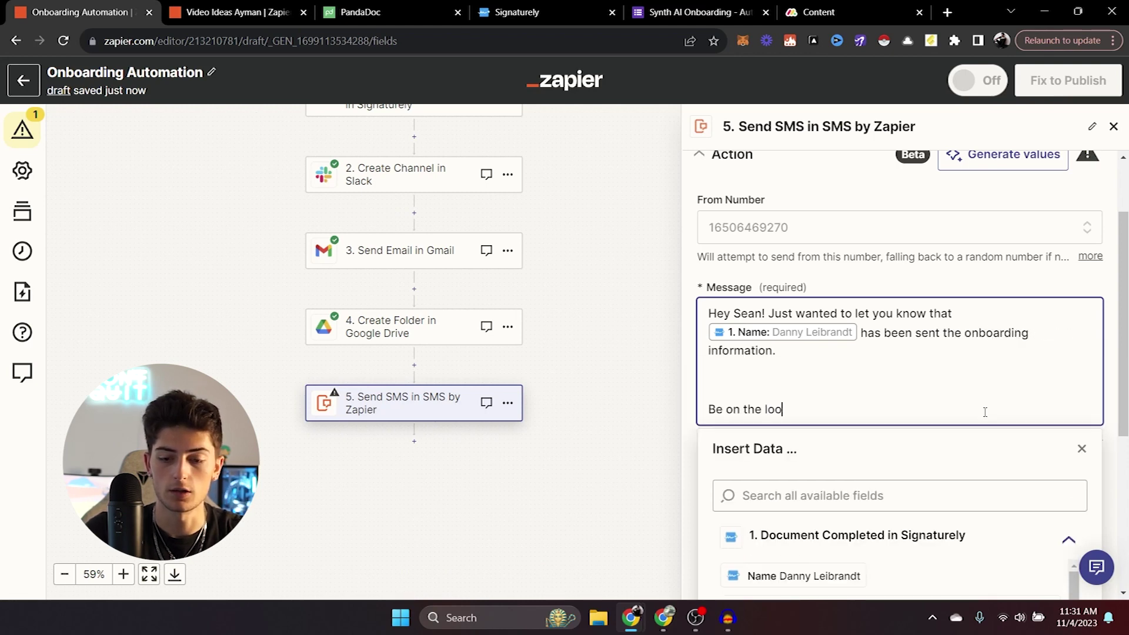
{"action": "type", "text": "kout for that!"}
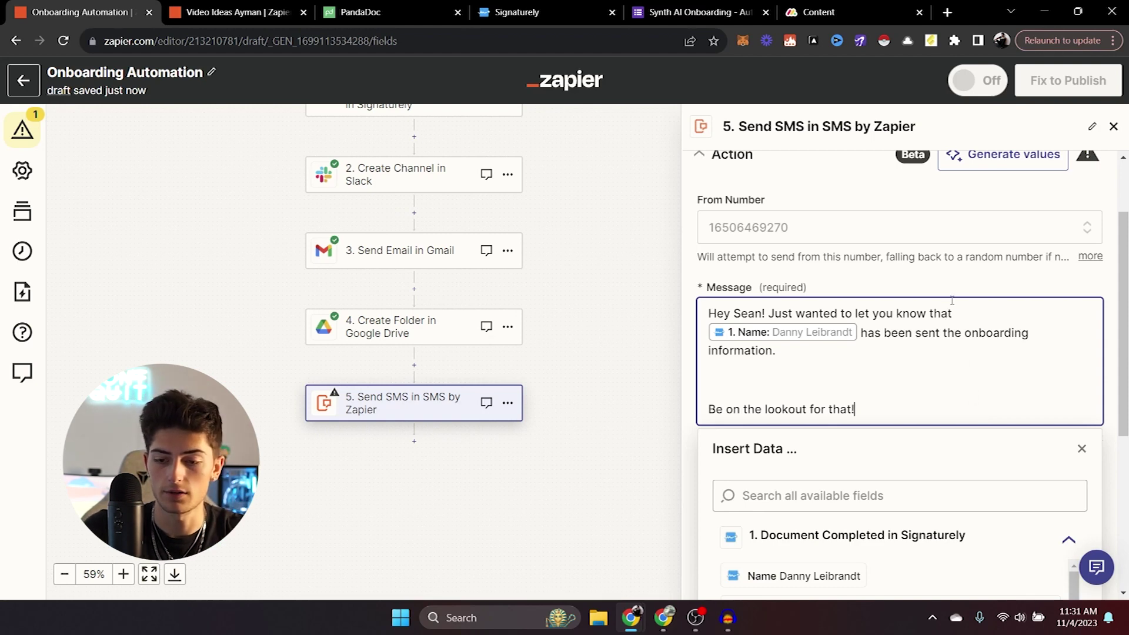
{"action": "left_click", "coordinate": [964, 285]}
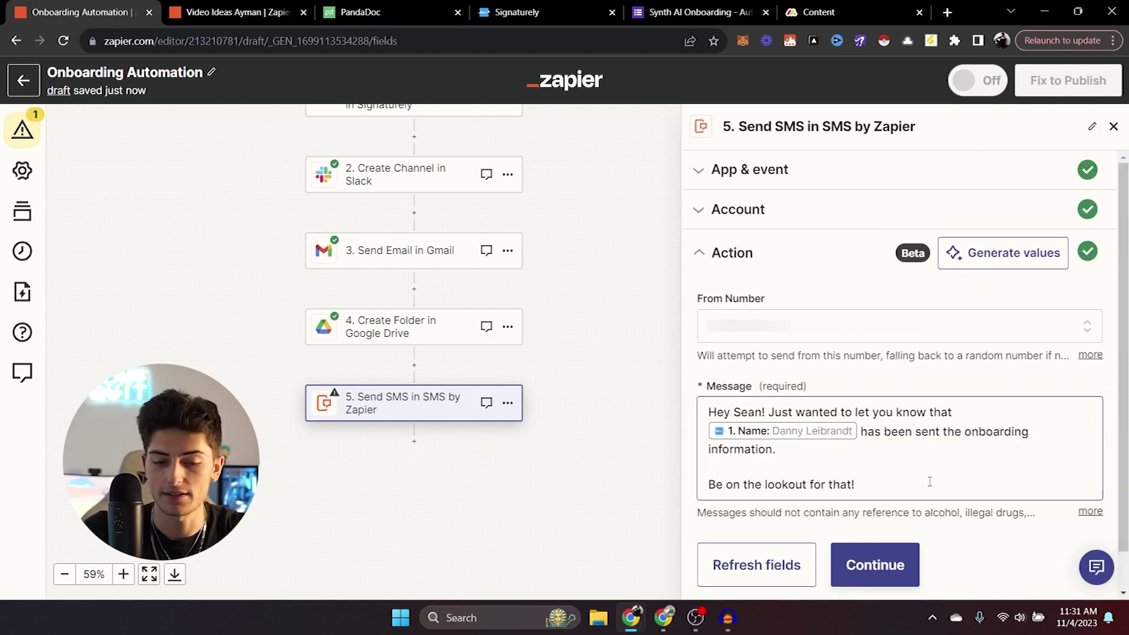
Confirm the SMS settings and send a test message that includes the signer's name.
{"action": "left_click", "coordinate": [900, 582]}
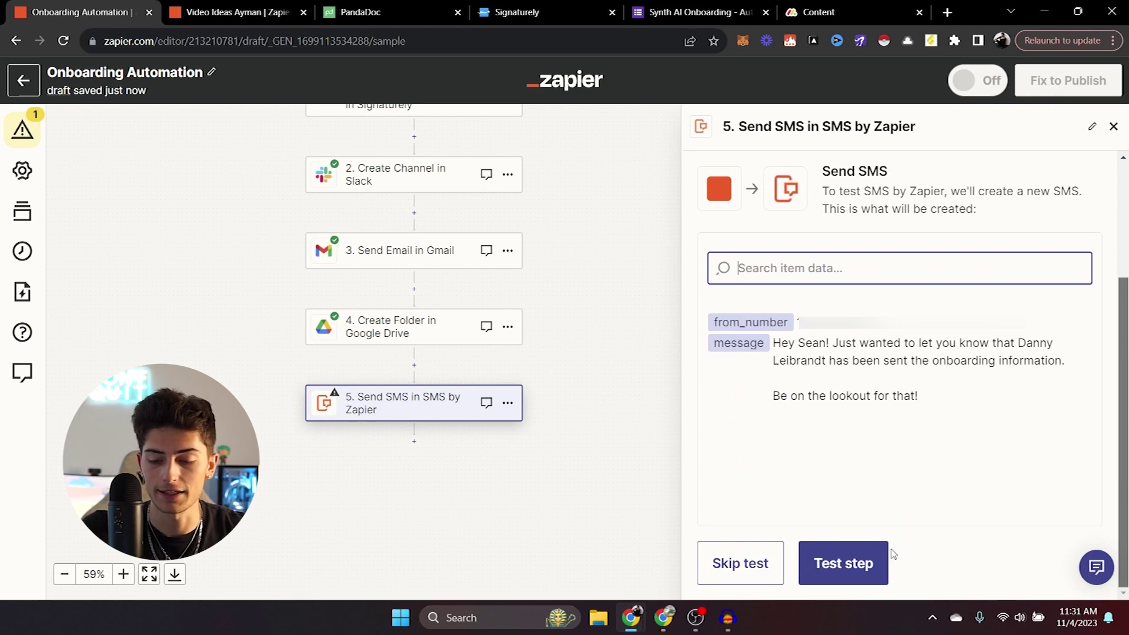
{"action": "left_click", "coordinate": [862, 563]}
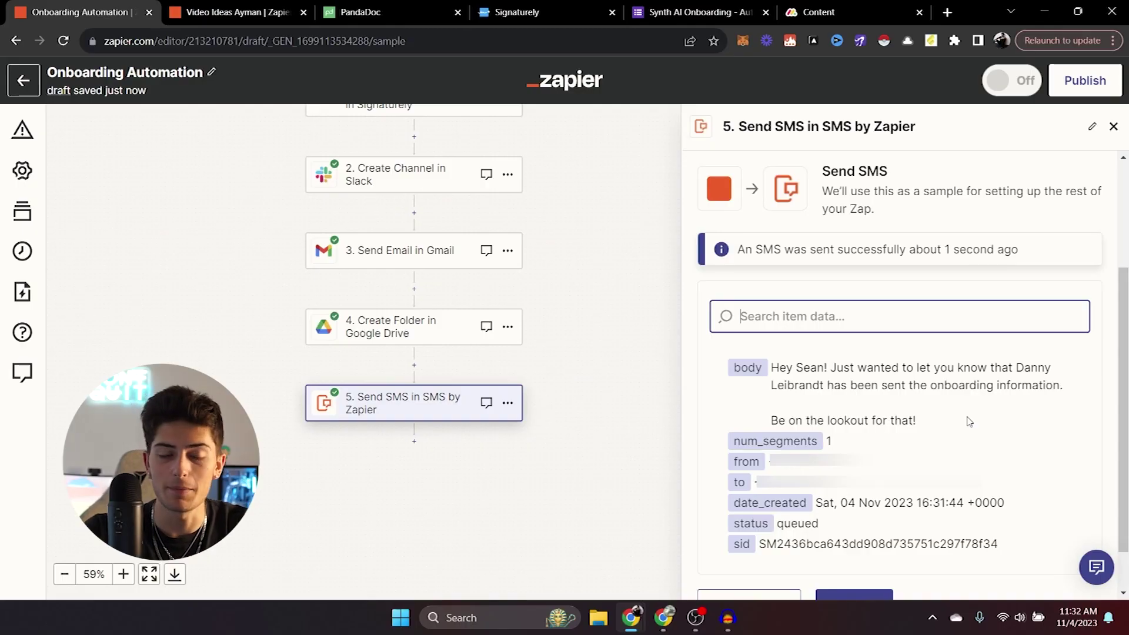
{"action": "left_click", "coordinate": [583, 513]}
{"action": "left_click_drag", "start_coordinate": [583, 512], "coordinate": [589, 466]}
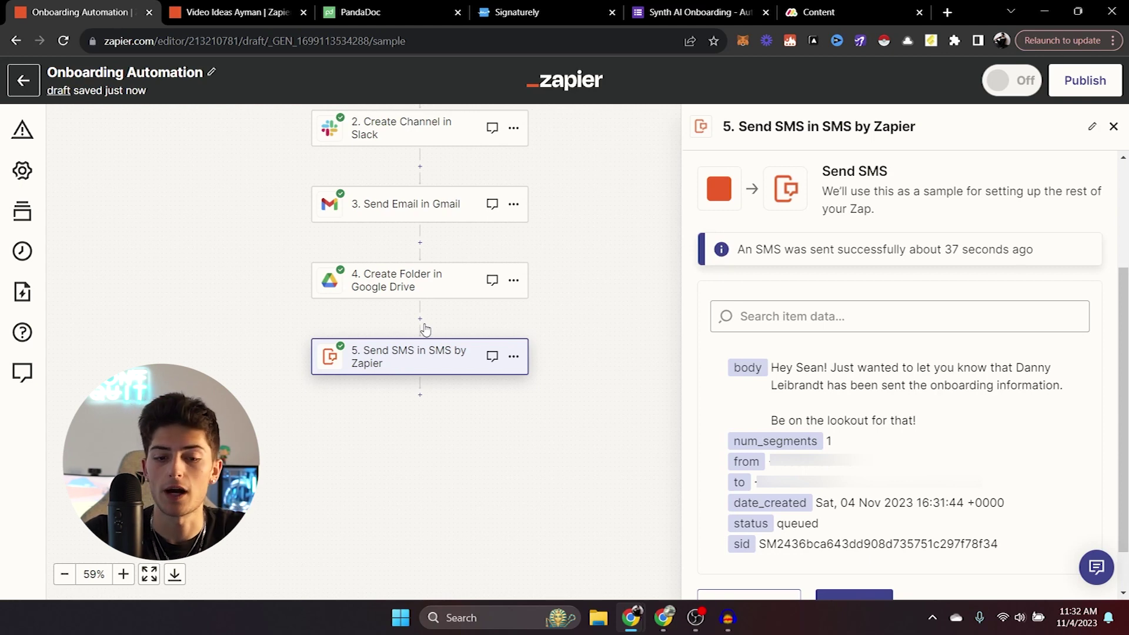
Review all five onboarding steps, then switch to the Google Forms video-ideas zap.
{"action": "left_click_drag", "start_coordinate": [603, 298], "coordinate": [599, 402]}
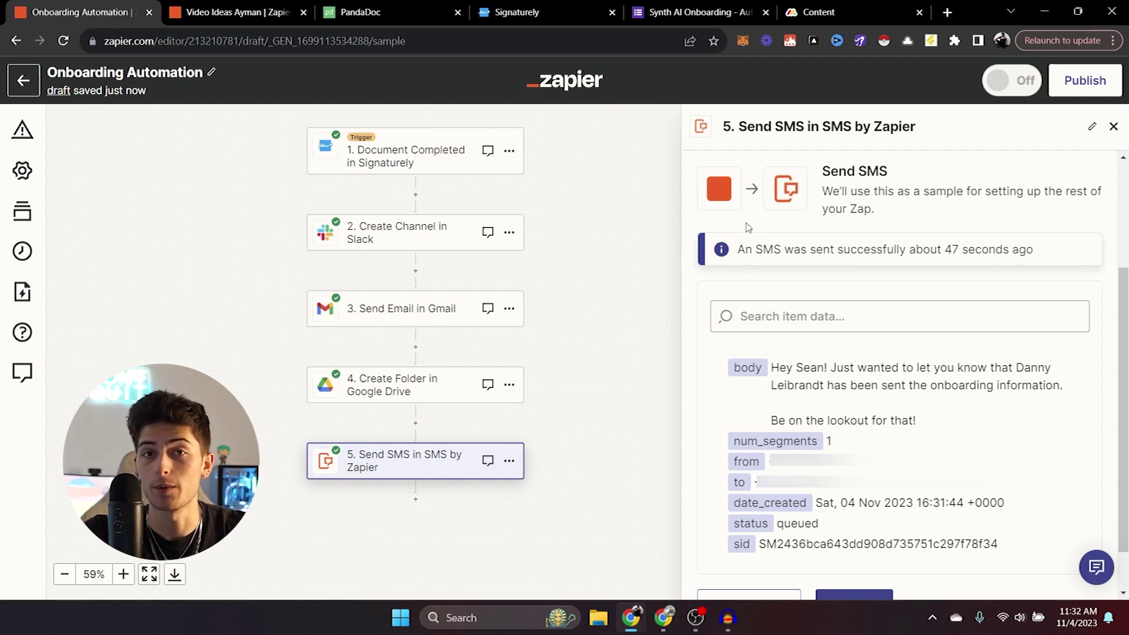
{"action": "key", "text": "ctrl+Tab"}
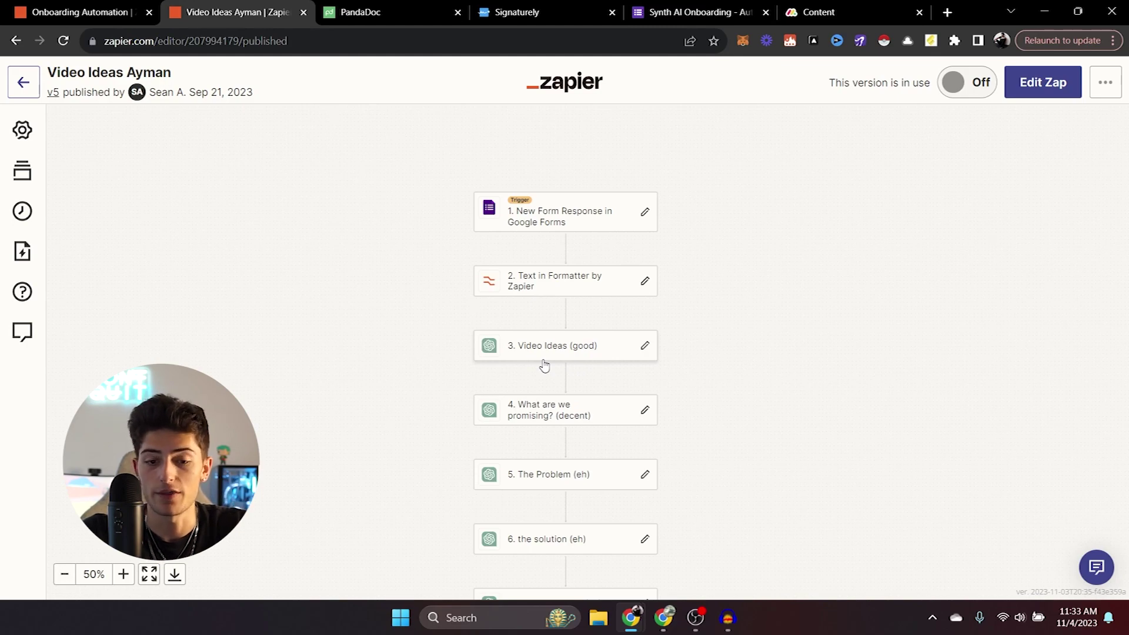
{"action": "scroll", "coordinate": [781, 345], "scroll_direction": "down", "scroll_amount": 4}
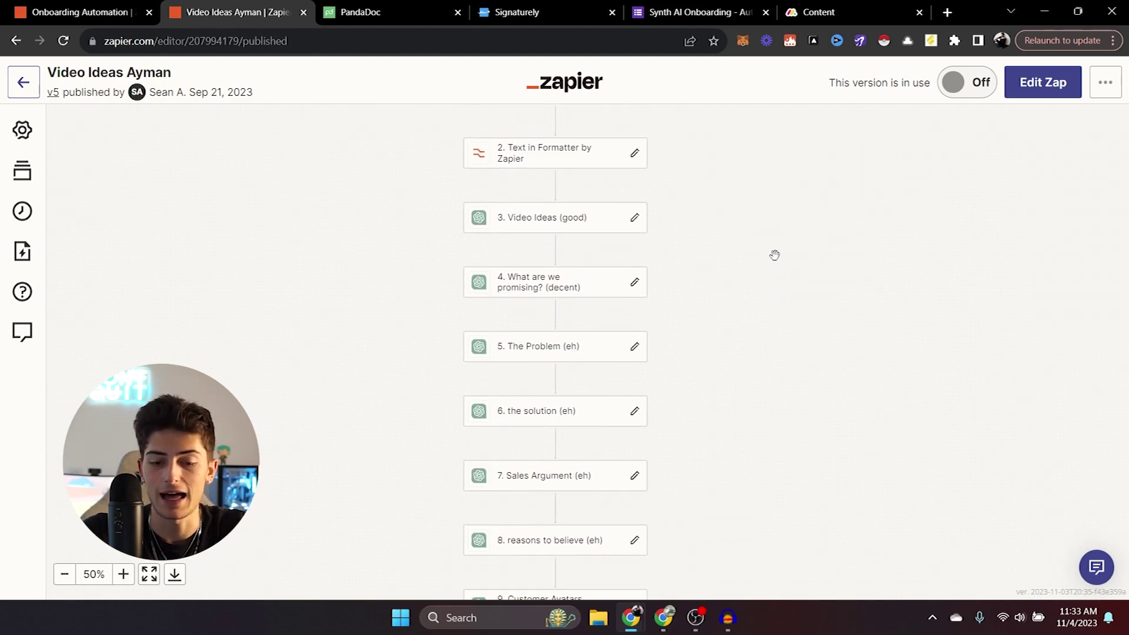
{"action": "scroll", "coordinate": [794, 251], "scroll_direction": "down", "scroll_amount": 4}
{"action": "scroll", "coordinate": [817, 312], "scroll_direction": "down", "scroll_amount": 5}
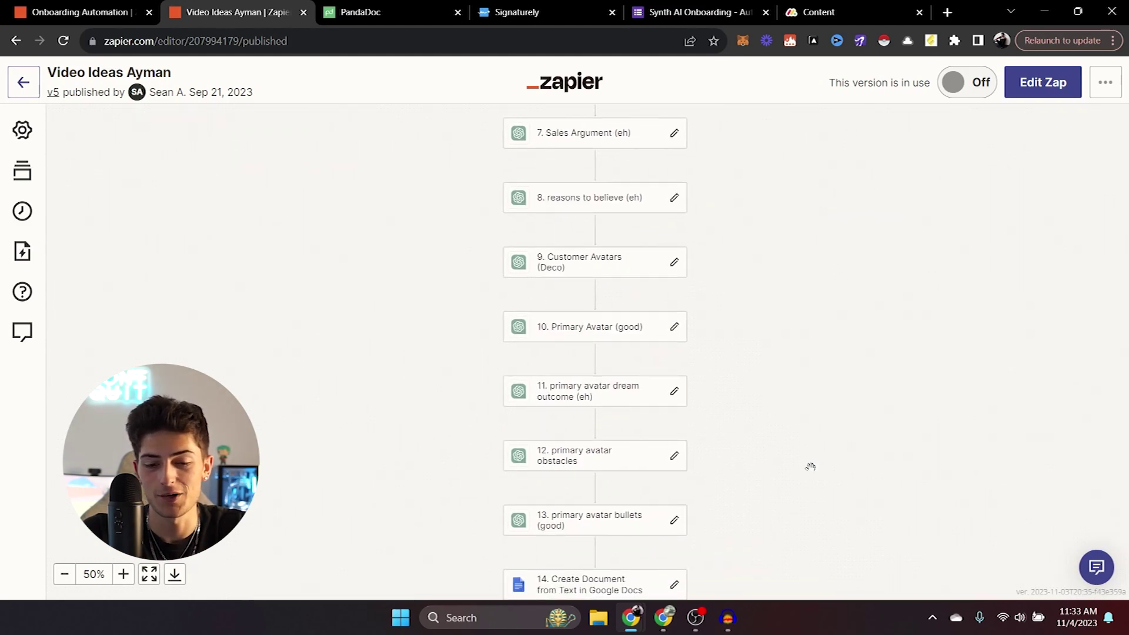
{"action": "left_click_drag", "start_coordinate": [811, 467], "coordinate": [771, 520]}
{"action": "left_click_drag", "start_coordinate": [839, 306], "coordinate": [835, 432]}
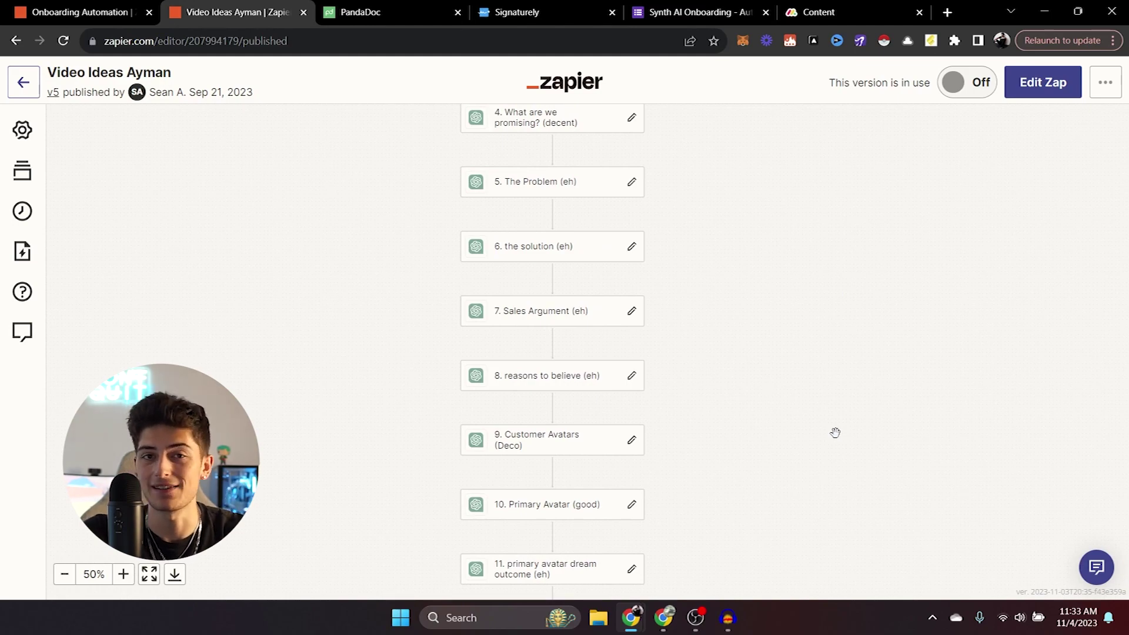
{"action": "scroll", "coordinate": [817, 365], "scroll_direction": "up", "scroll_amount": 2}
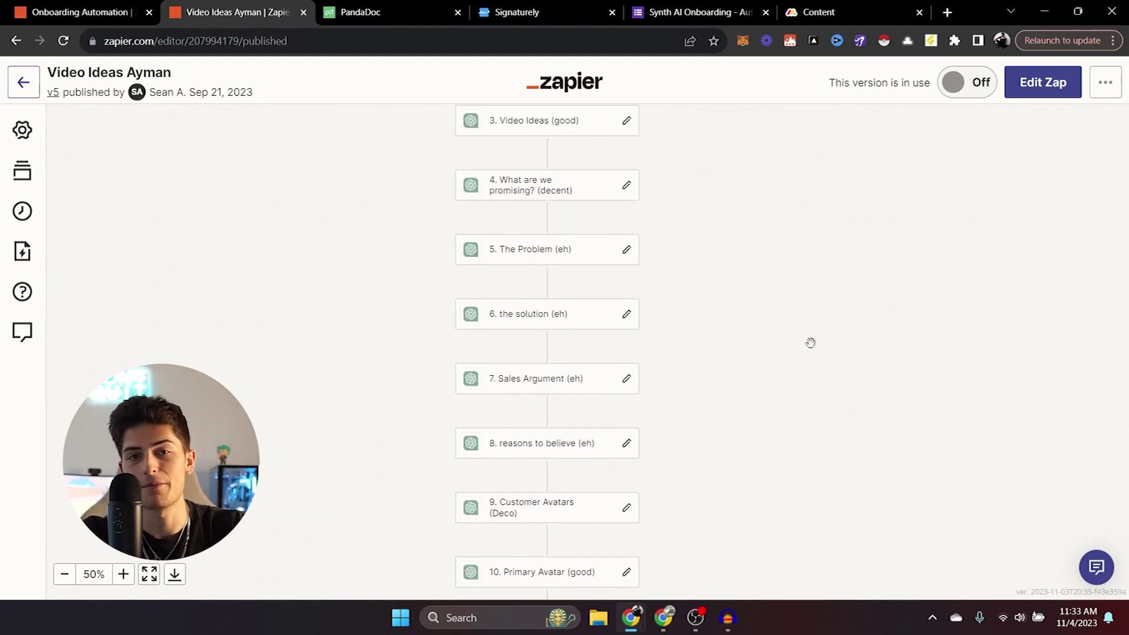
{"action": "left_click_drag", "start_coordinate": [766, 242], "coordinate": [766, 259]}
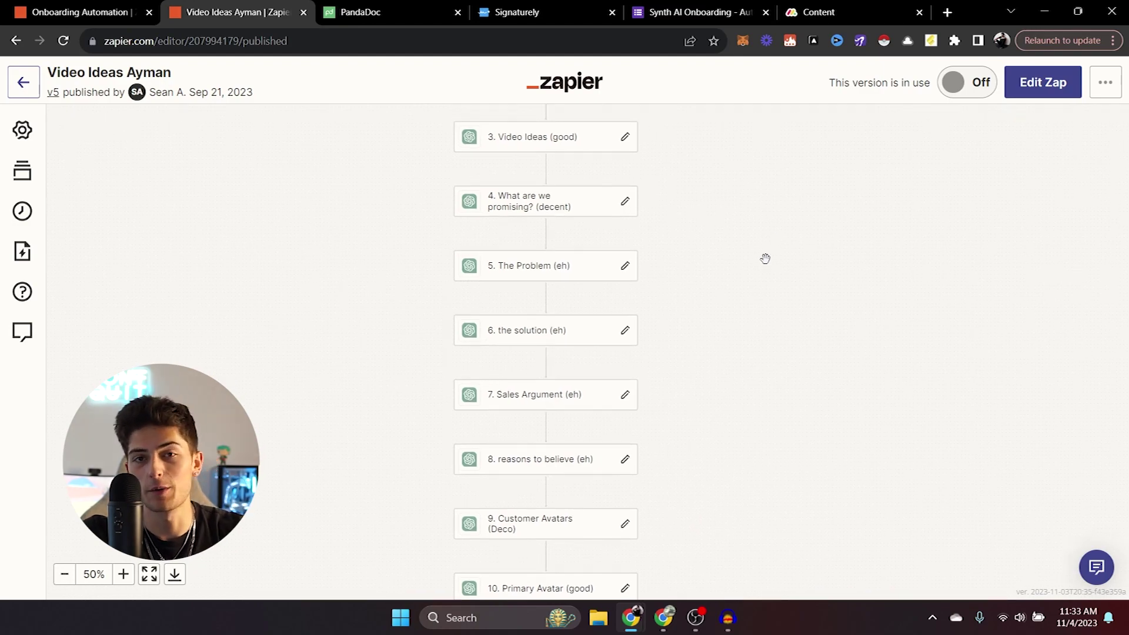
{"action": "left_click_drag", "start_coordinate": [765, 259], "coordinate": [757, 317]}
{"action": "left_click_drag", "start_coordinate": [748, 400], "coordinate": [771, 258]}
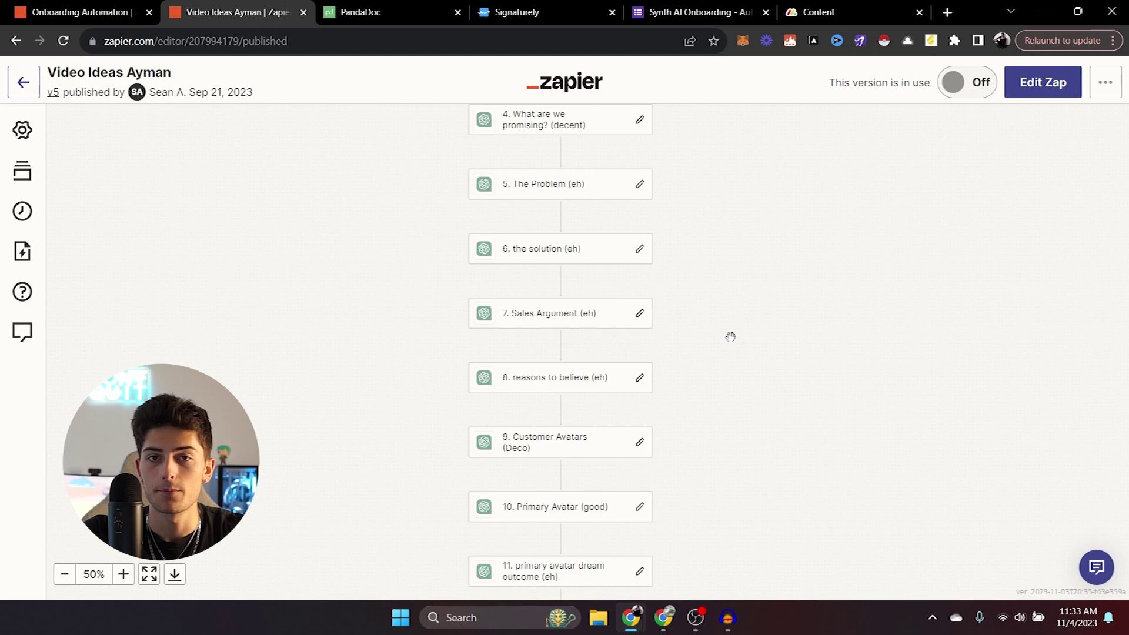
{"action": "left_click_drag", "start_coordinate": [777, 257], "coordinate": [736, 500]}
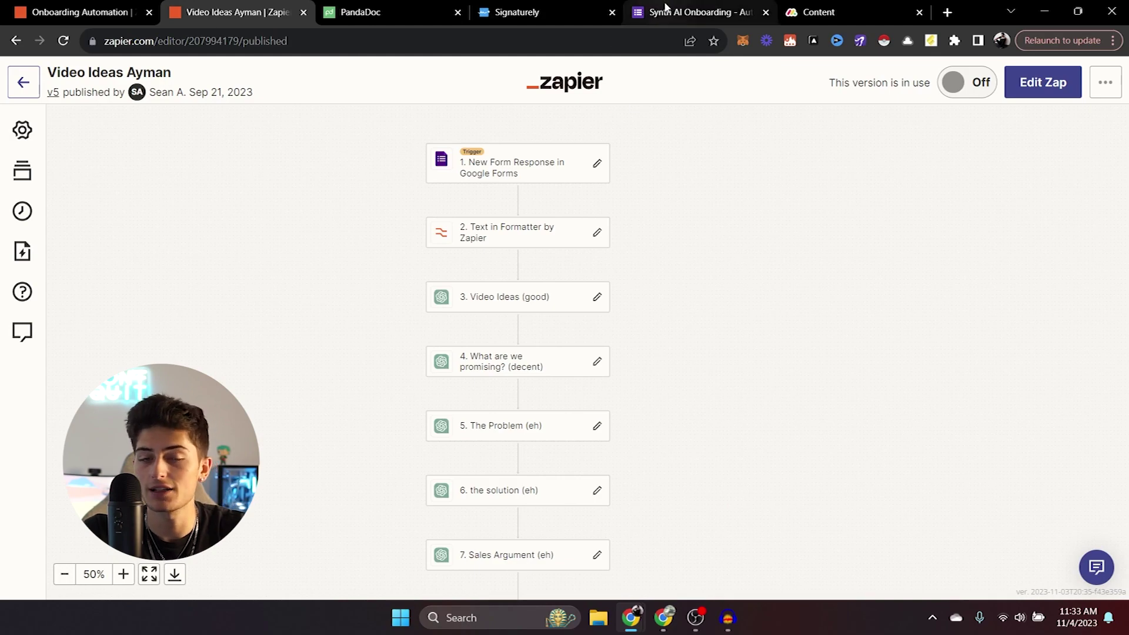
{"action": "left_click", "coordinate": [667, 9]}
{"action": "left_click", "coordinate": [789, 160]}
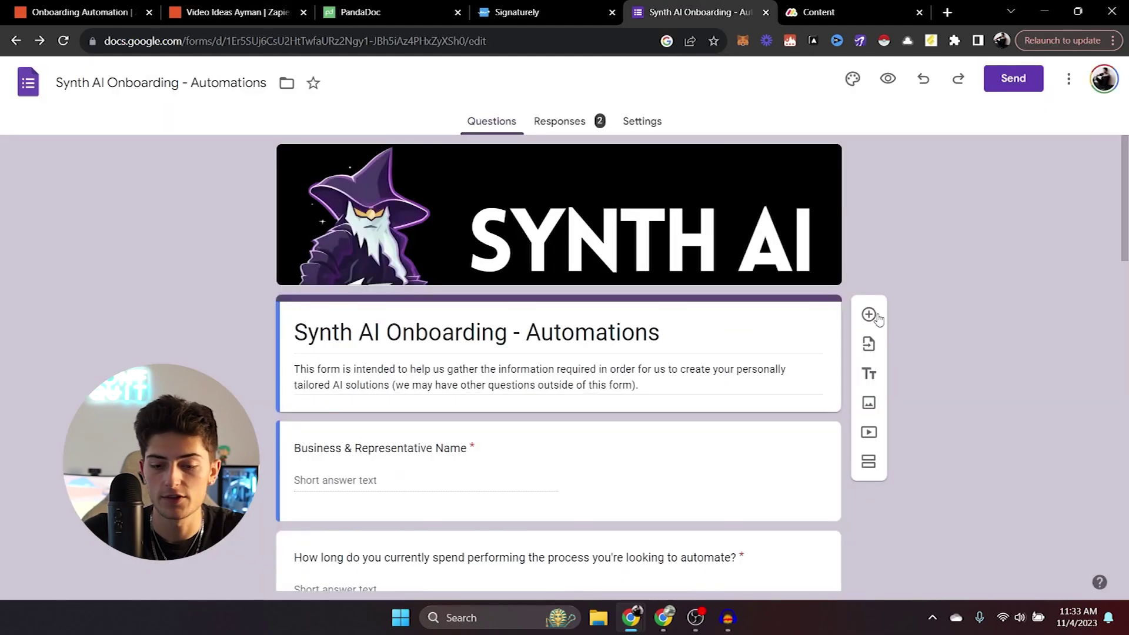
{"action": "left_click_drag", "start_coordinate": [1126, 223], "coordinate": [1122, 177]}
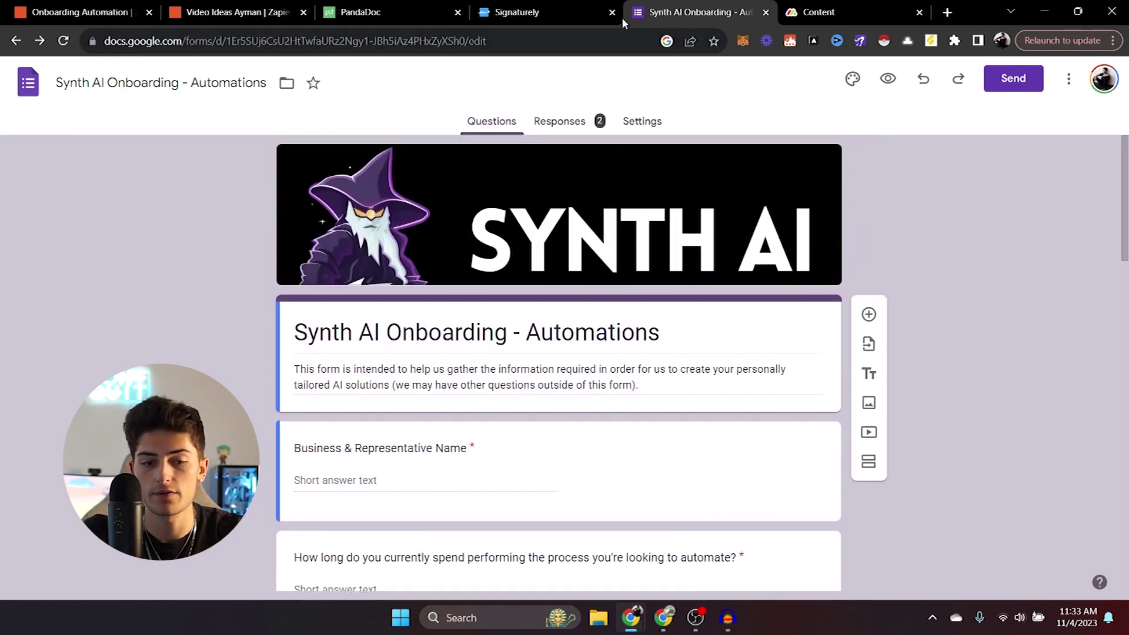
{"action": "left_click", "coordinate": [253, 12]}
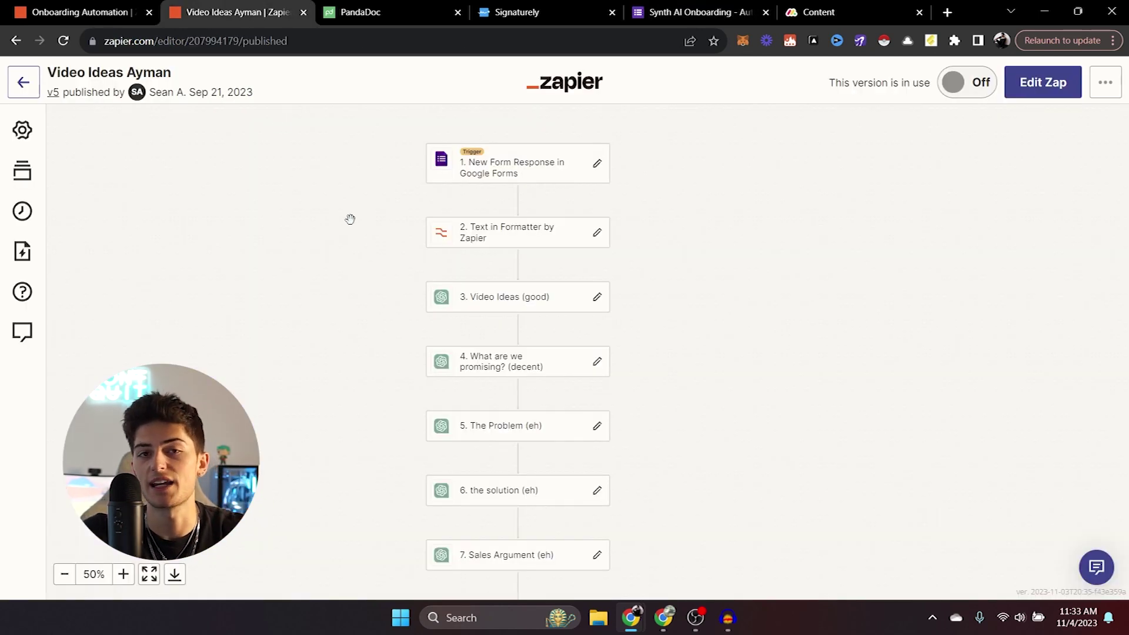
Inspect the Google Forms trigger, scroll to the Create Document step, then return to Onboarding Automation.
{"action": "left_click", "coordinate": [518, 173]}
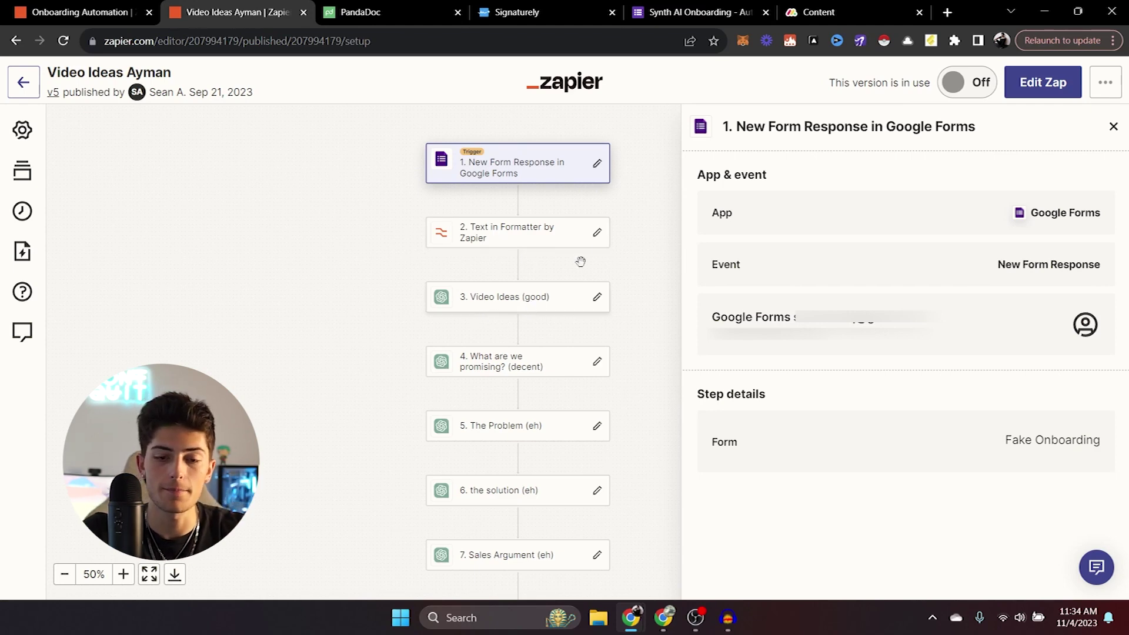
{"action": "left_click", "coordinate": [1114, 127]}
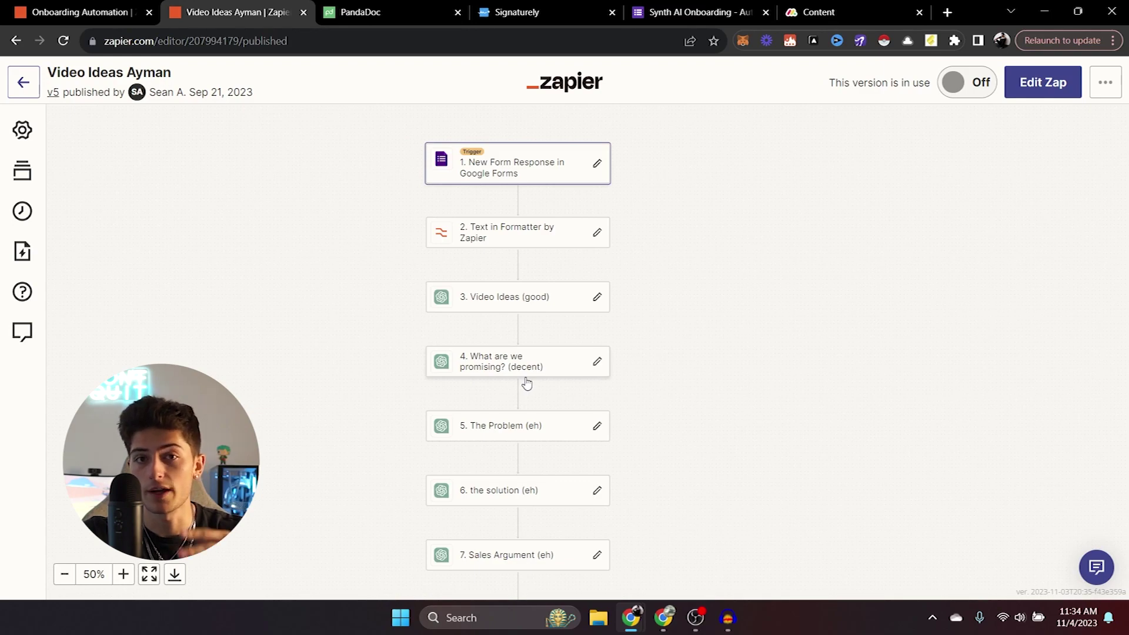
{"action": "scroll", "coordinate": [527, 383], "scroll_direction": "down", "scroll_amount": 5}
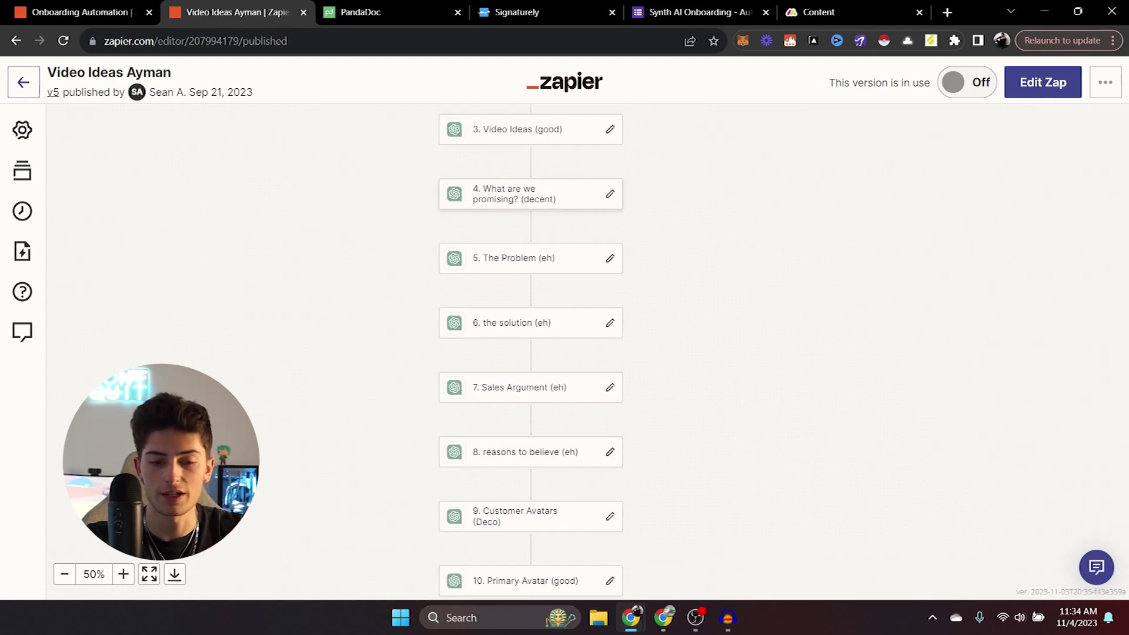
{"action": "scroll", "coordinate": [517, 353], "scroll_direction": "down", "scroll_amount": 5}
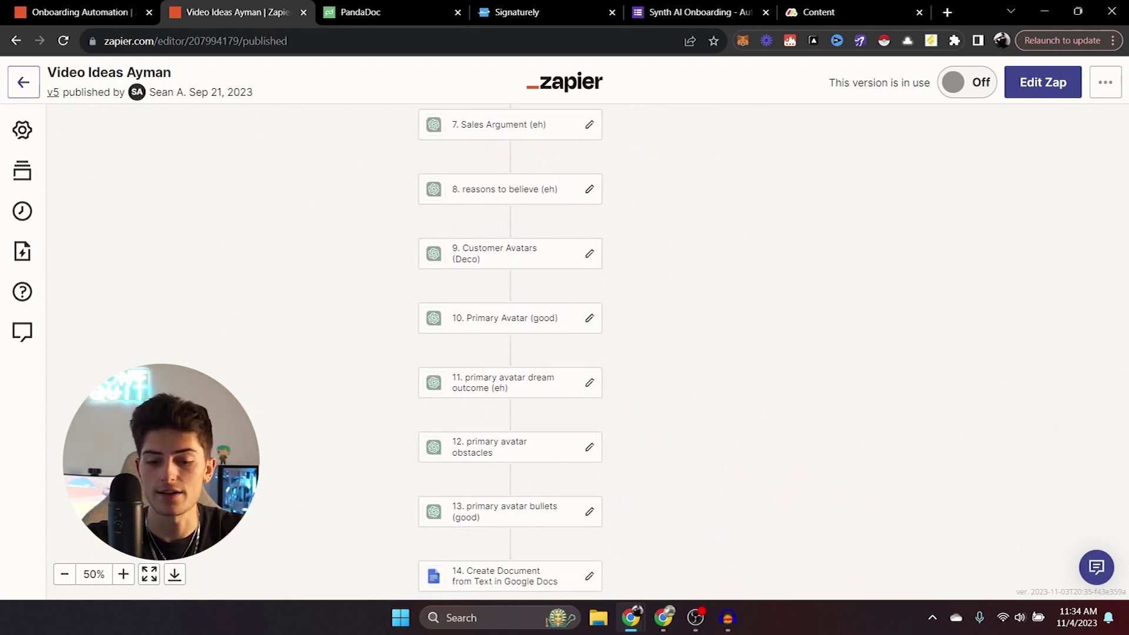
{"action": "scroll", "coordinate": [512, 317], "scroll_direction": "down", "scroll_amount": 1}
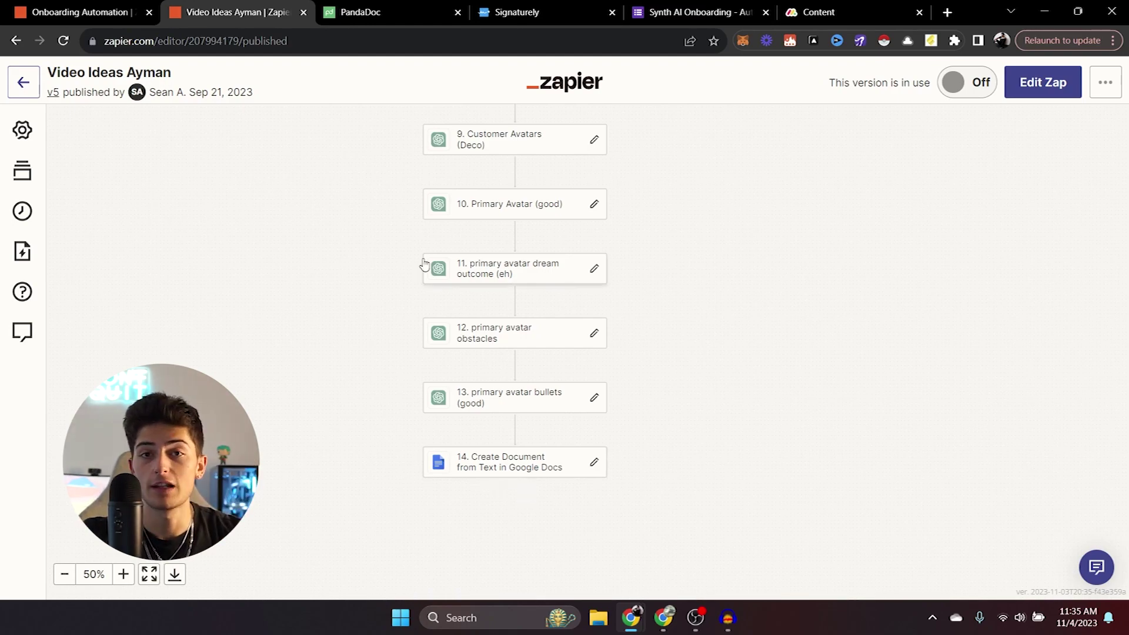
{"action": "key", "text": "ctrl+shift+Tab"}
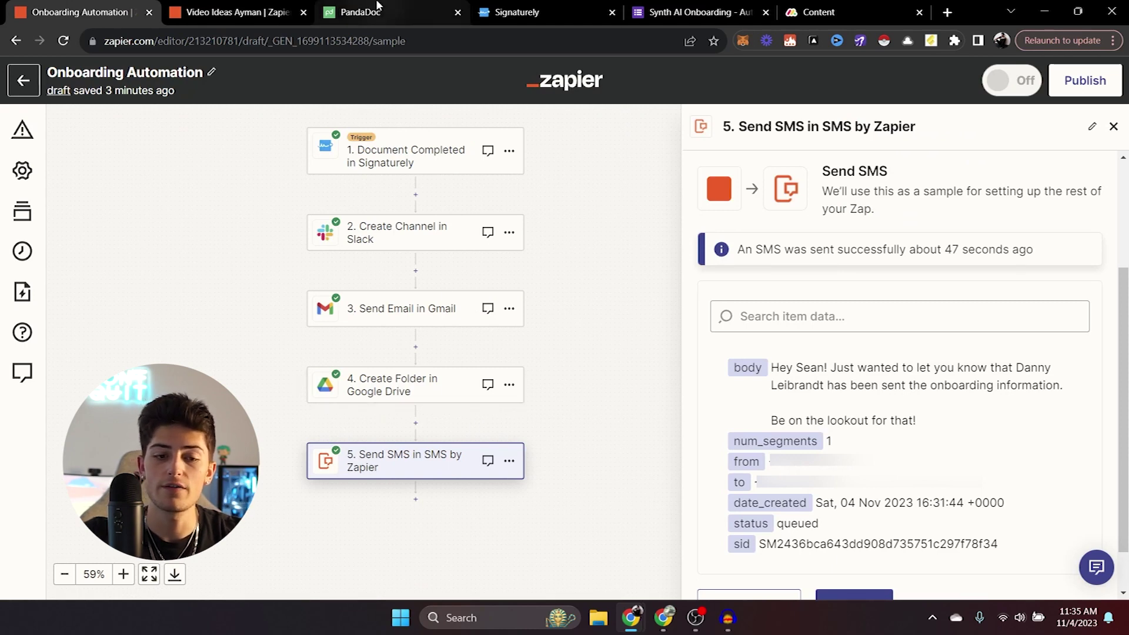
{"action": "left_click", "coordinate": [254, 7]}
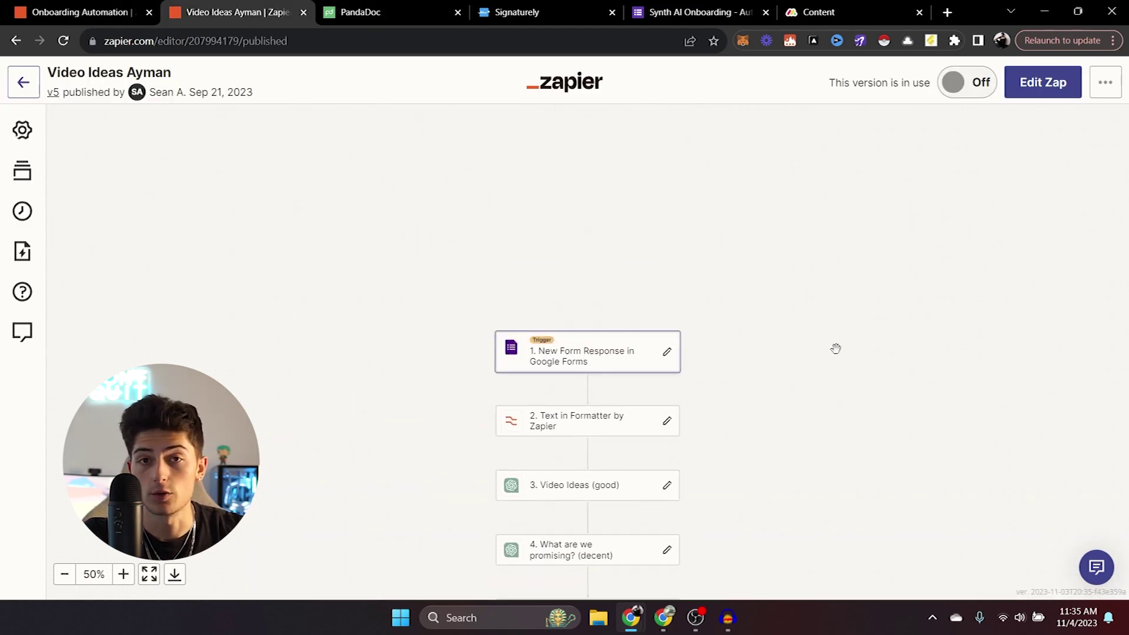
{"action": "scroll", "coordinate": [851, 422], "scroll_direction": "down", "scroll_amount": 3}
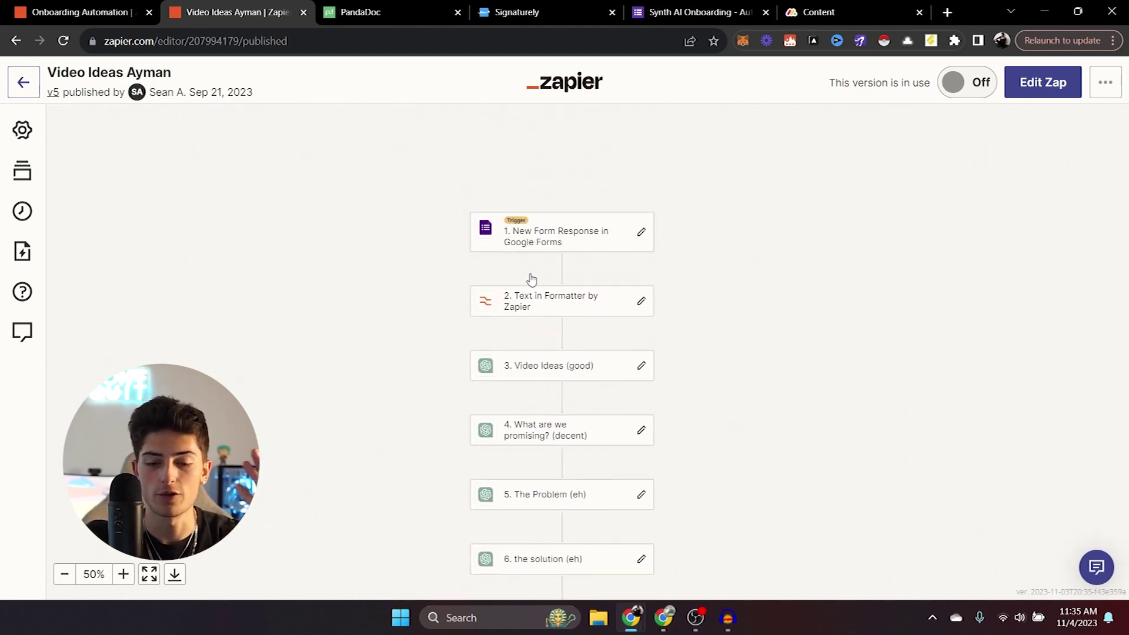
{"action": "left_click_drag", "start_coordinate": [794, 439], "coordinate": [796, 226]}
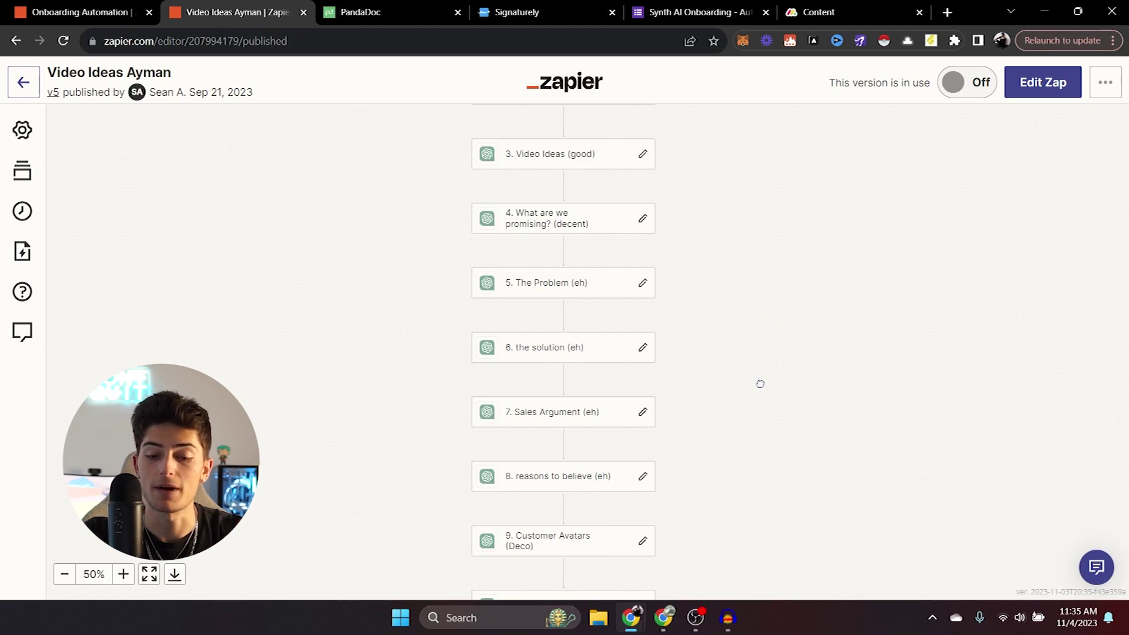
{"action": "left_click_drag", "start_coordinate": [761, 384], "coordinate": [774, 220]}
{"action": "mouse_move", "coordinate": [819, 426]}
{"action": "left_mouse_down"}
{"action": "mouse_move", "coordinate": [820, 244]}
{"action": "mouse_move", "coordinate": [824, 347]}
{"action": "left_mouse_up"}
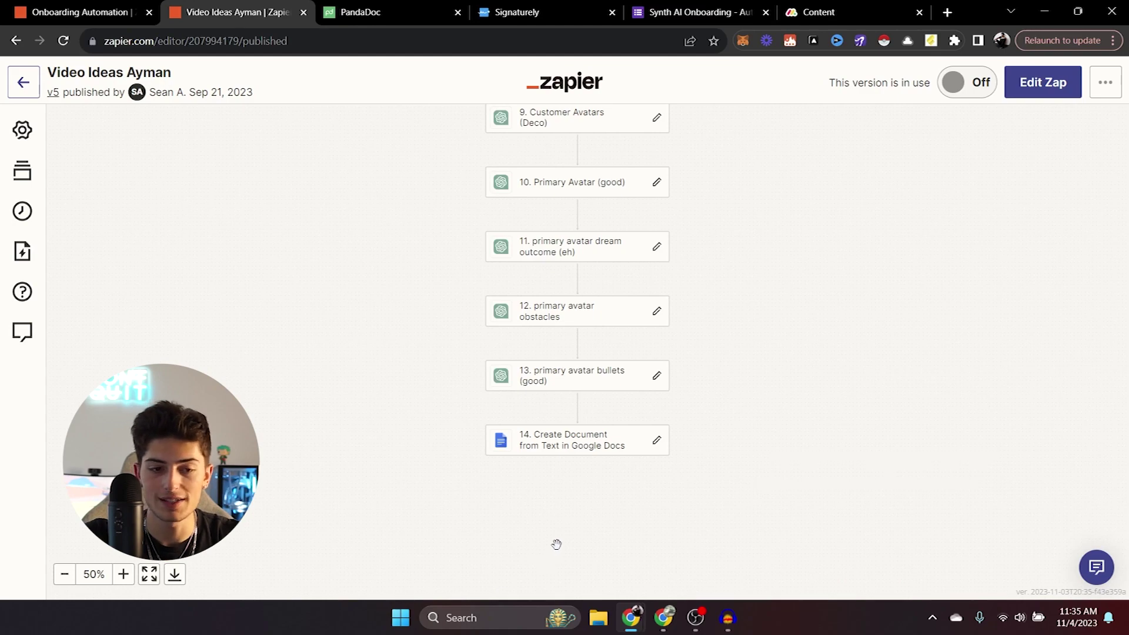
{"action": "key", "text": "ctrl+shift+Tab"}
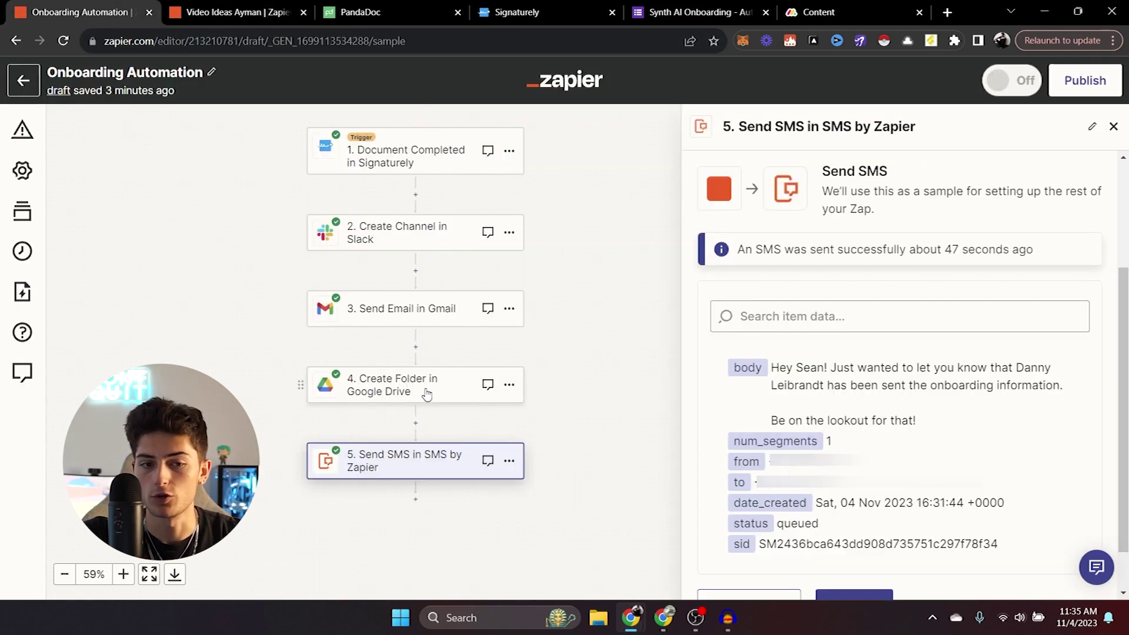
{"action": "key", "text": "ctrl+Tab"}
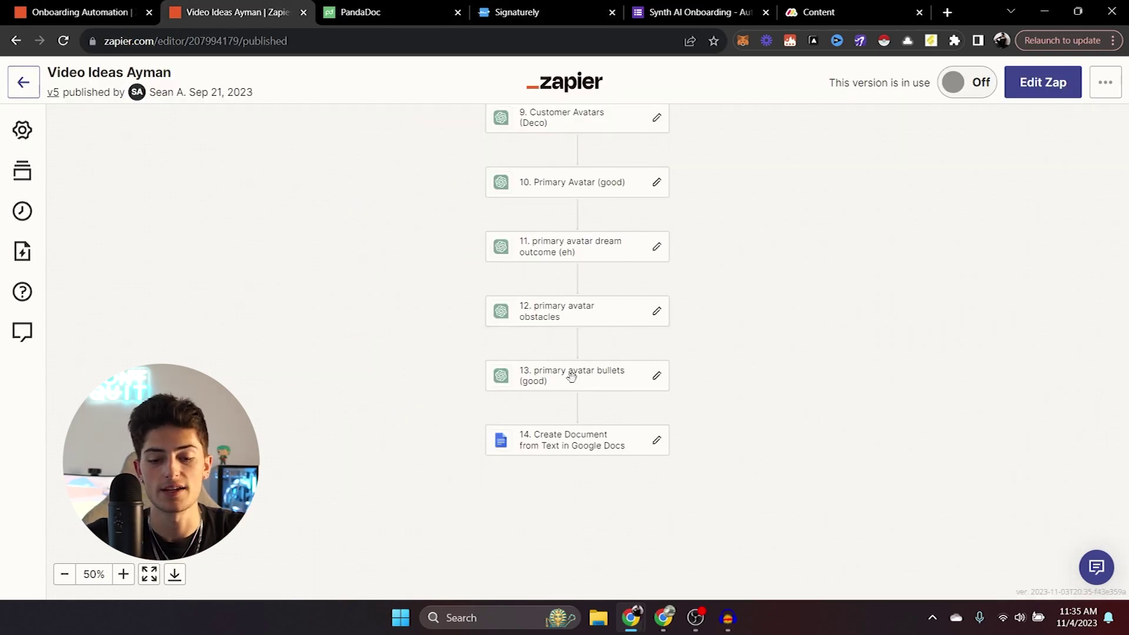
{"action": "left_click", "coordinate": [70, 12]}
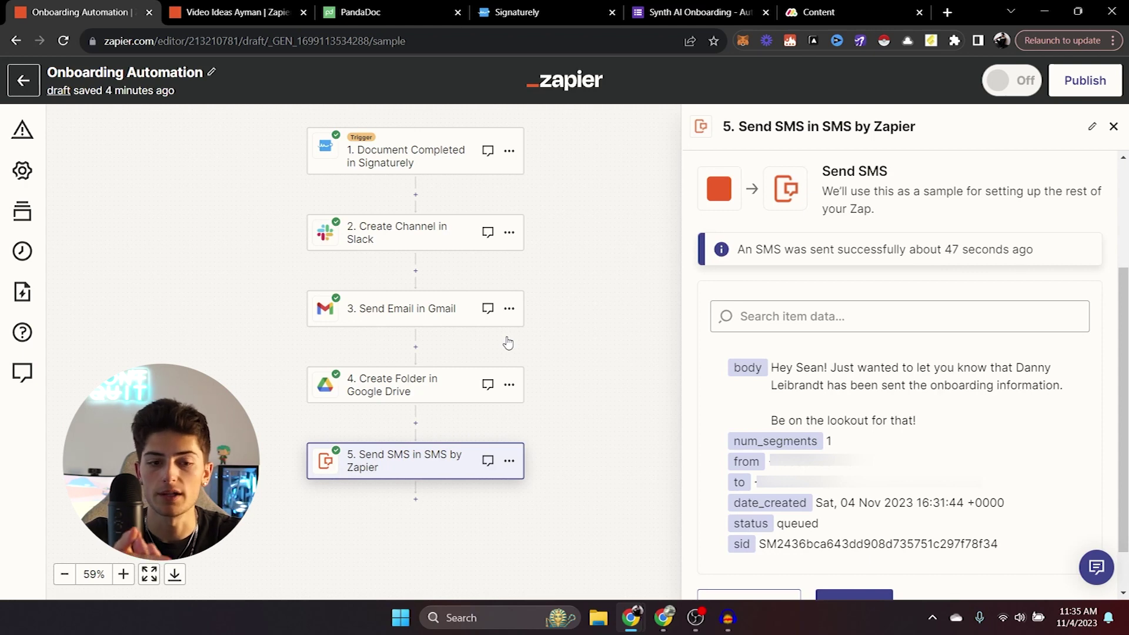
{"action": "key", "text": "ctrl+Tab"}
Switch to the Video Ideas Ayman zap and review its trigger and ChatGPT prompt steps 5–11.
{"action": "scroll", "coordinate": [578, 352], "scroll_direction": "up", "scroll_amount": 5}
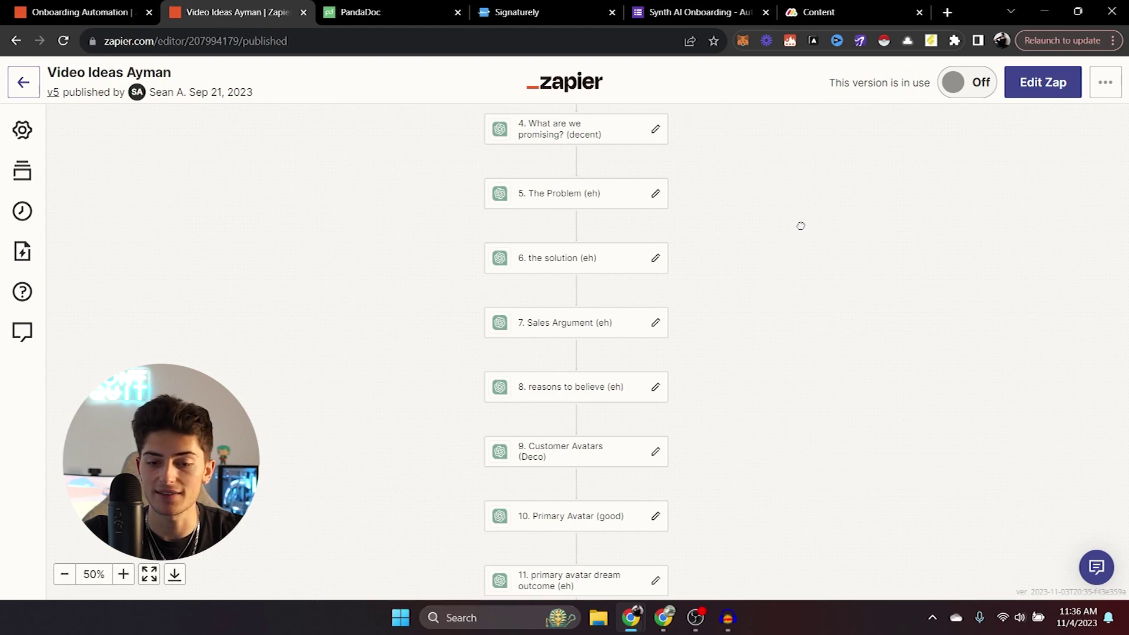
{"action": "left_click_drag", "start_coordinate": [799, 224], "coordinate": [762, 453]}
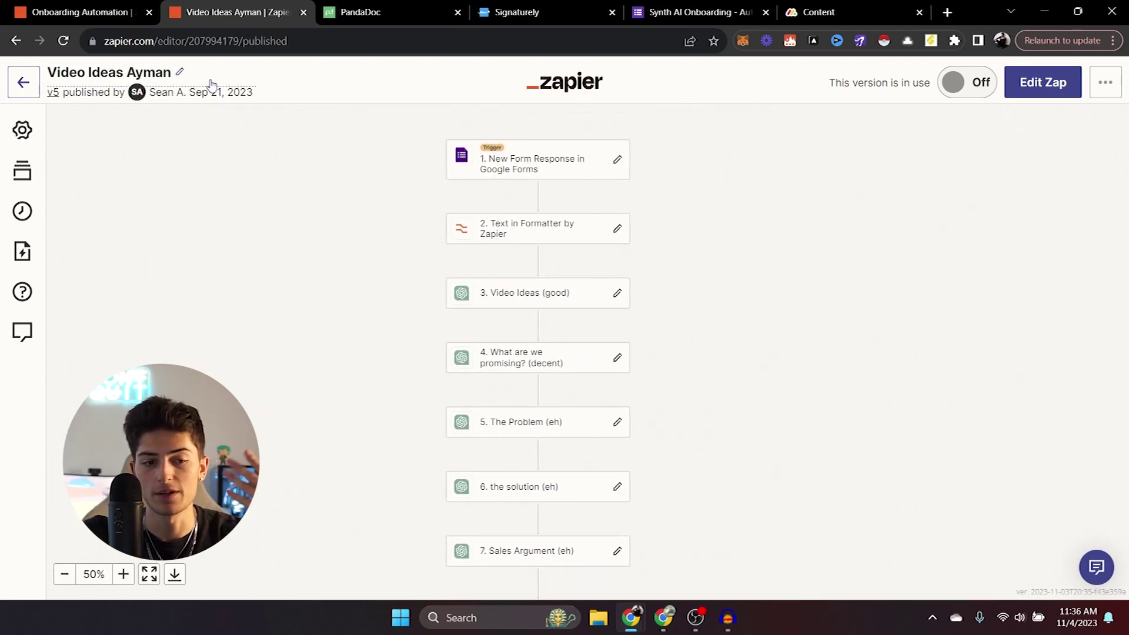
{"action": "key", "text": "ctrl+shift+Tab"}
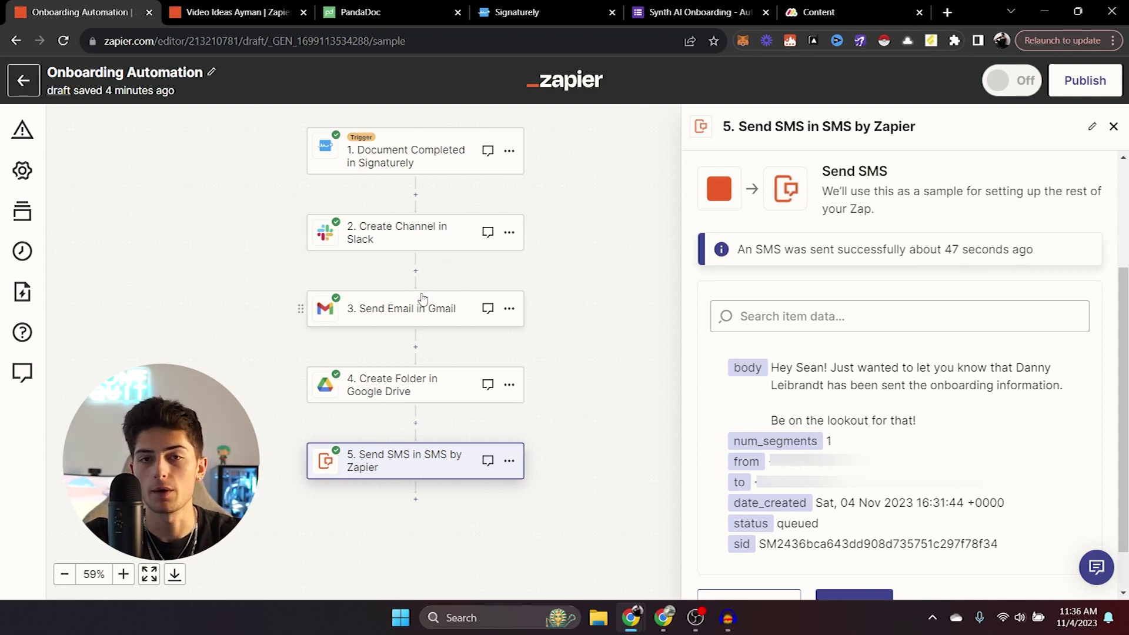
{"action": "key", "text": "ctrl+Tab"}
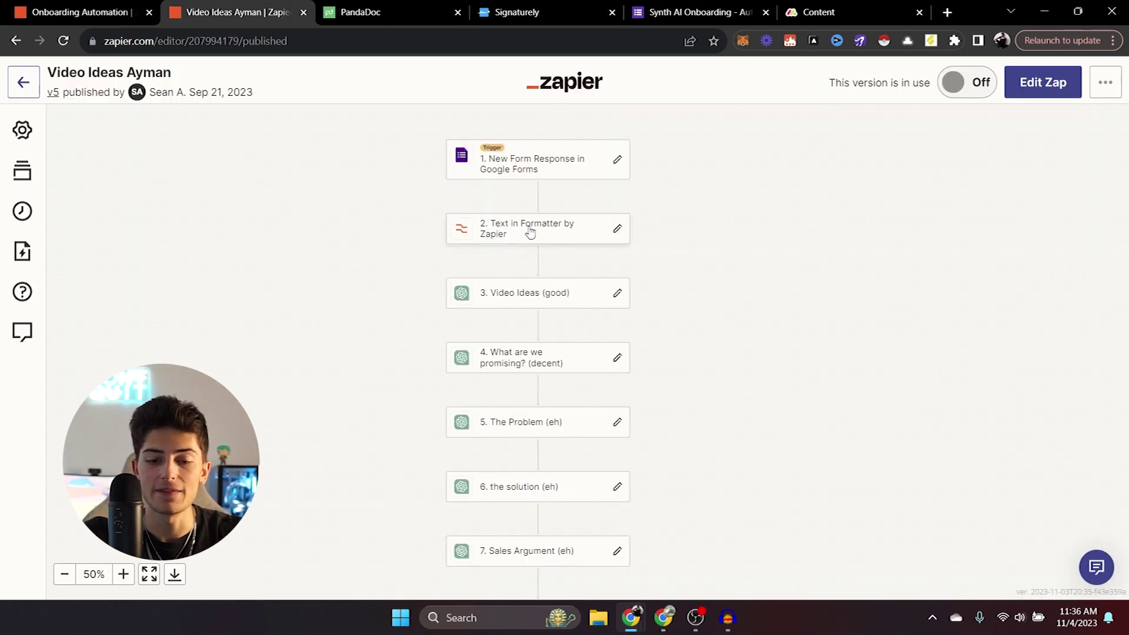
{"action": "left_click_drag", "start_coordinate": [713, 413], "coordinate": [719, 269]}
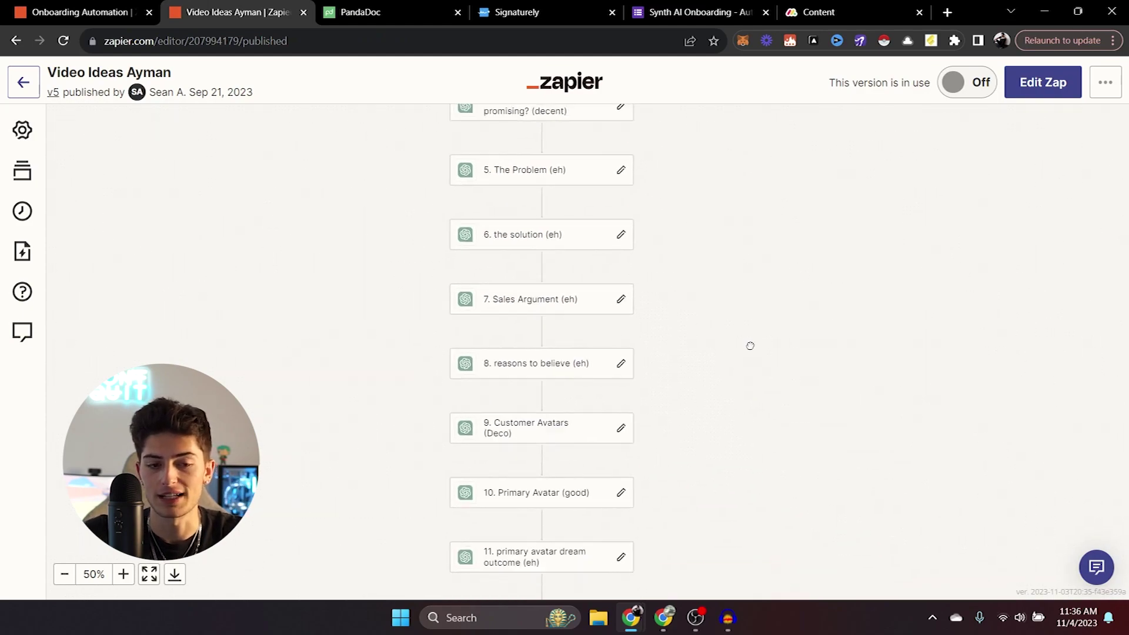